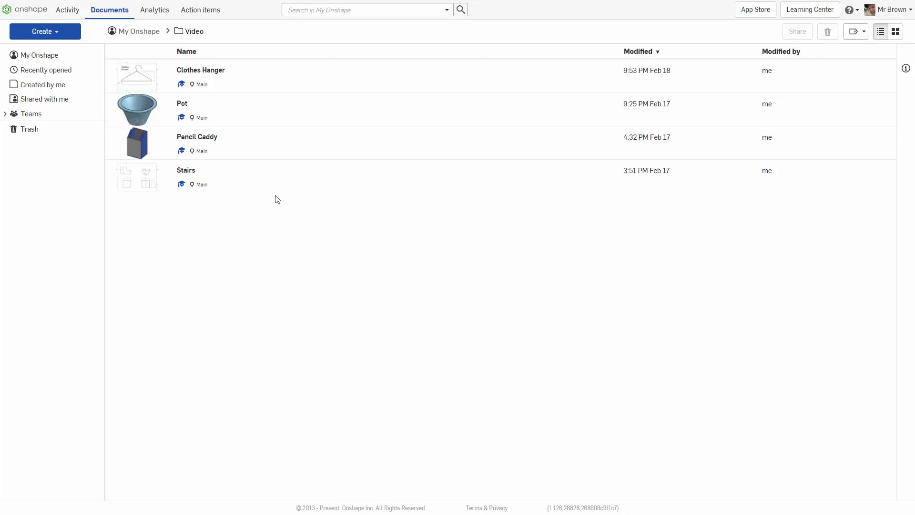
Create a new Onshape document named Flagpole.
{"action": "left_click", "coordinate": [42, 31]}
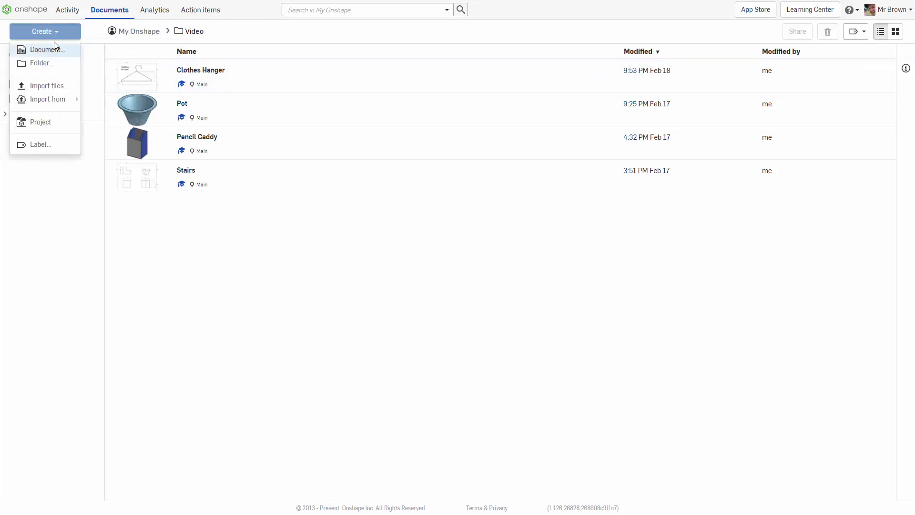
{"action": "left_click", "coordinate": [48, 47]}
{"action": "type", "text": "Fla"}
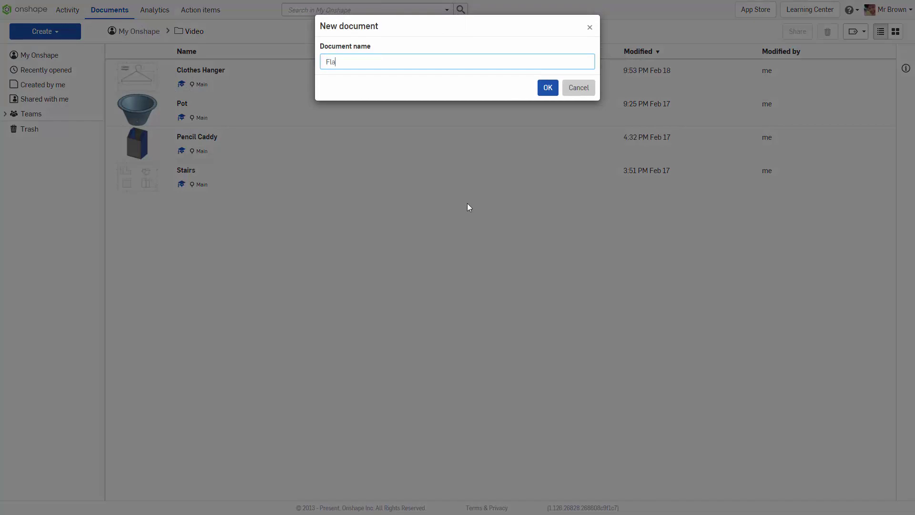
{"action": "type", "text": "gpole"}
{"action": "key", "text": "Return"}
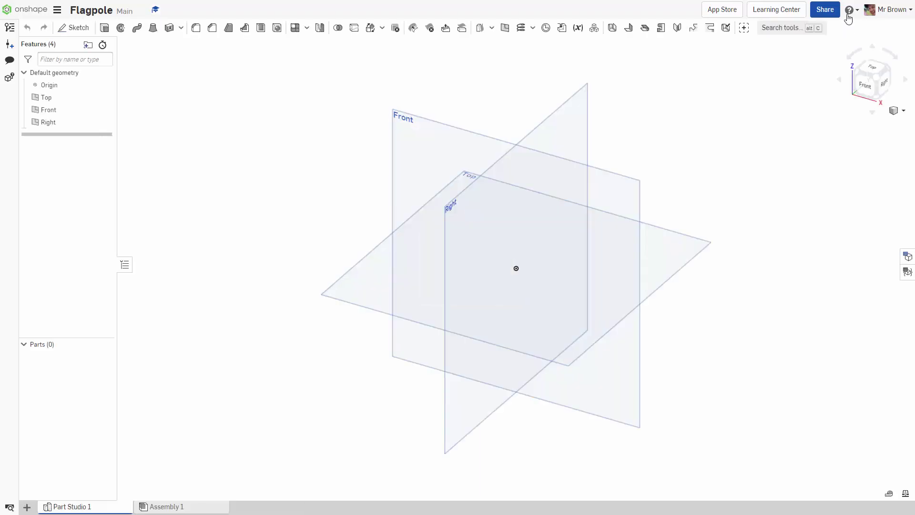
Start a sketch on the Top plane and draw a Ø30 circle at the origin.
{"action": "left_click", "coordinate": [877, 69]}
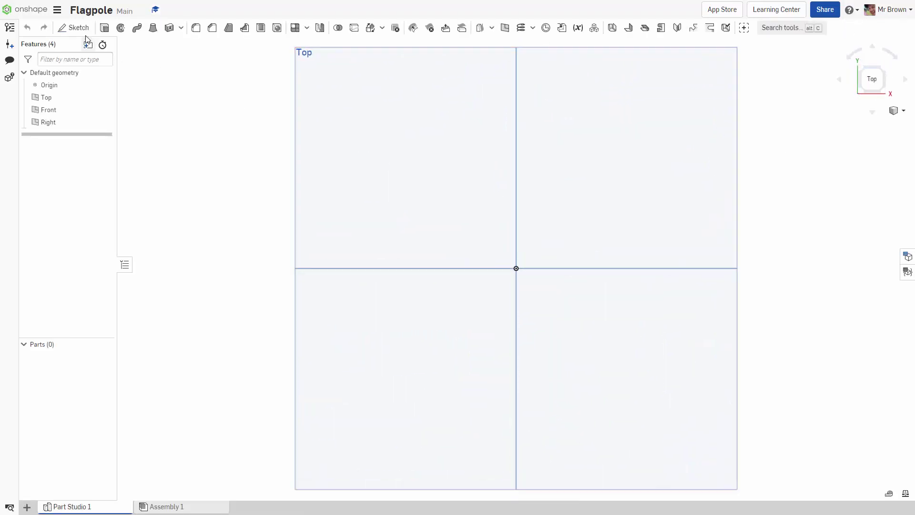
{"action": "left_click", "coordinate": [75, 27]}
{"action": "left_click", "coordinate": [386, 163]}
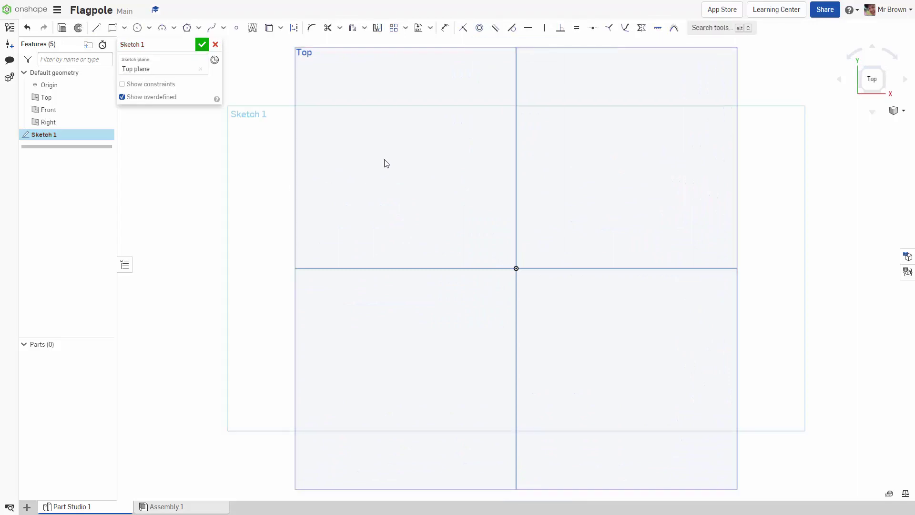
{"action": "left_click", "coordinate": [137, 27]}
{"action": "left_click", "coordinate": [516, 269]}
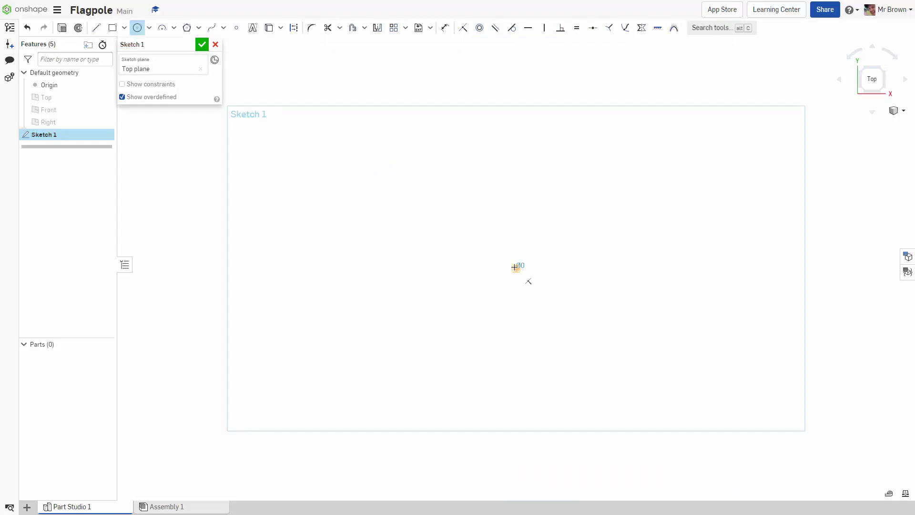
{"action": "left_click", "coordinate": [548, 311]}
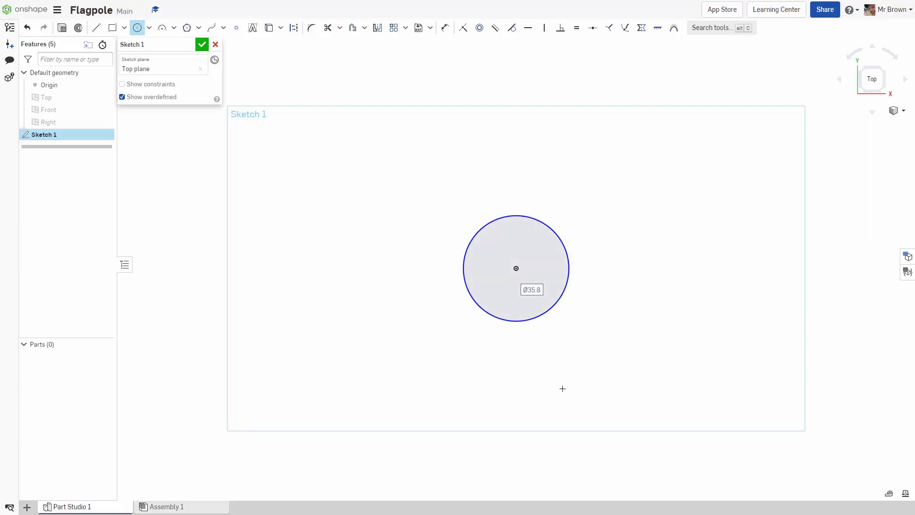
{"action": "type", "text": "3"}
{"action": "key", "text": "Return"}
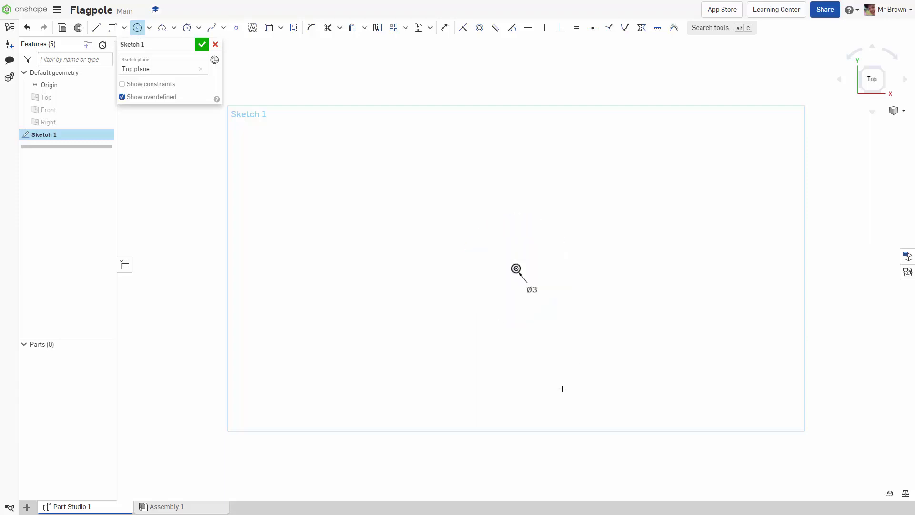
{"action": "double_click", "coordinate": [531, 289]}
{"action": "type", "text": "30"}
{"action": "key", "text": "Return"}
Add a concentric Ø10 circle centred at the origin.
{"action": "left_click", "coordinate": [137, 30]}
{"action": "left_click", "coordinate": [517, 269]}
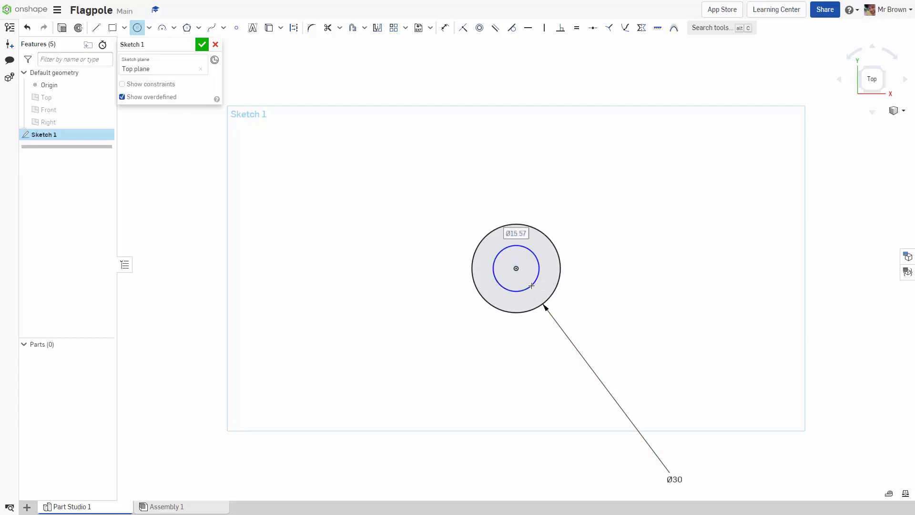
{"action": "type", "text": "10"}
{"action": "key", "text": "Return"}
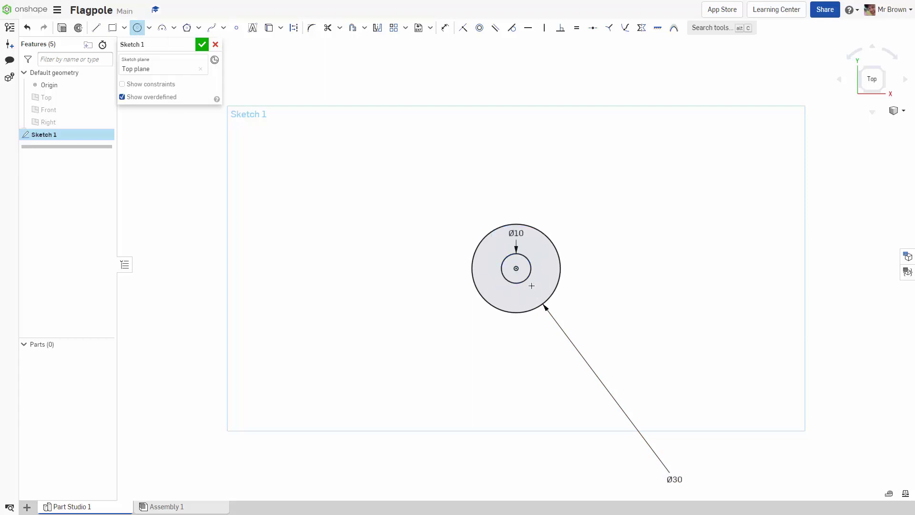
{"action": "scroll", "coordinate": [521, 285], "scroll_direction": "up", "scroll_amount": 4}
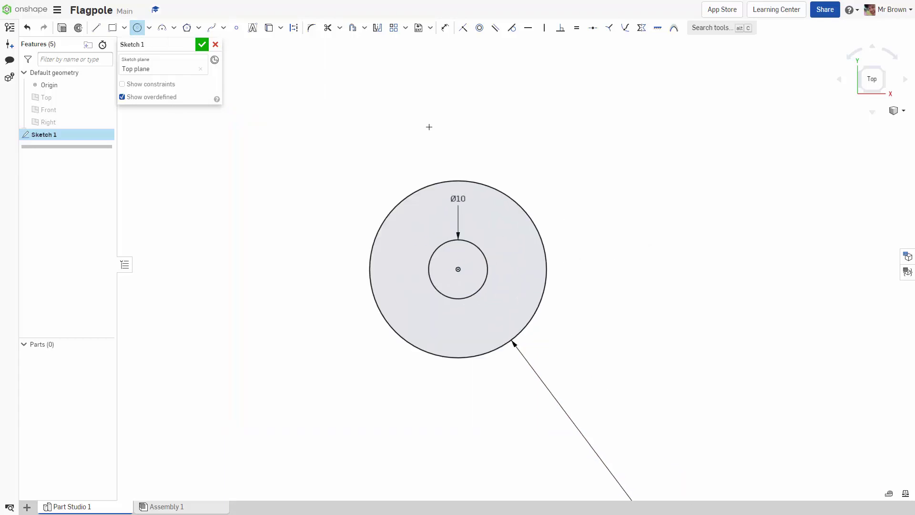
Extrude the ring between the Ø30 and Ø10 circles 20 mm downward as the base.
{"action": "left_click", "coordinate": [203, 46]}
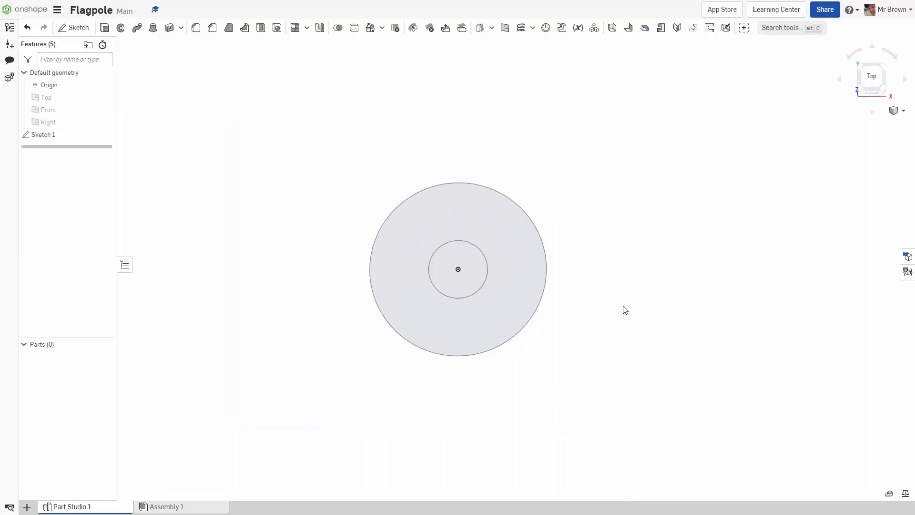
{"action": "left_click", "coordinate": [104, 28]}
{"action": "left_click", "coordinate": [510, 300]}
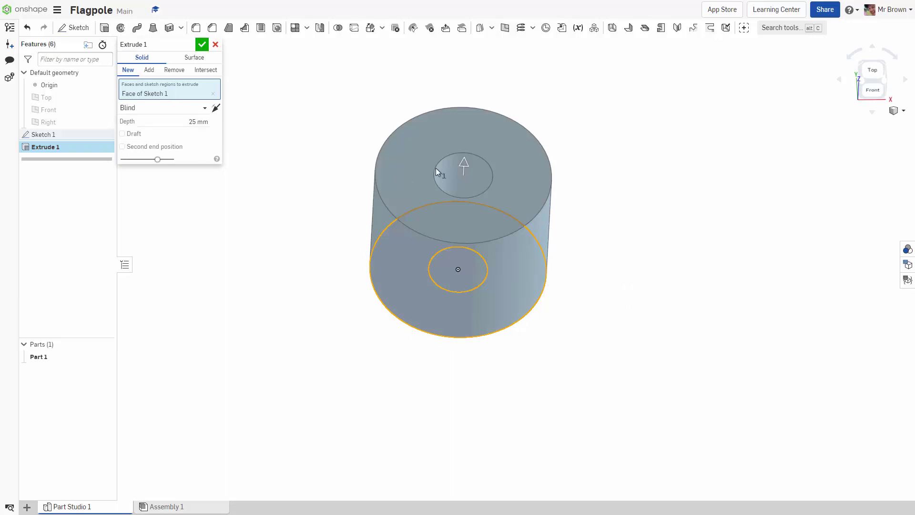
{"action": "left_click", "coordinate": [465, 167]}
{"action": "left_click", "coordinate": [197, 122]}
{"action": "type", "text": "20"}
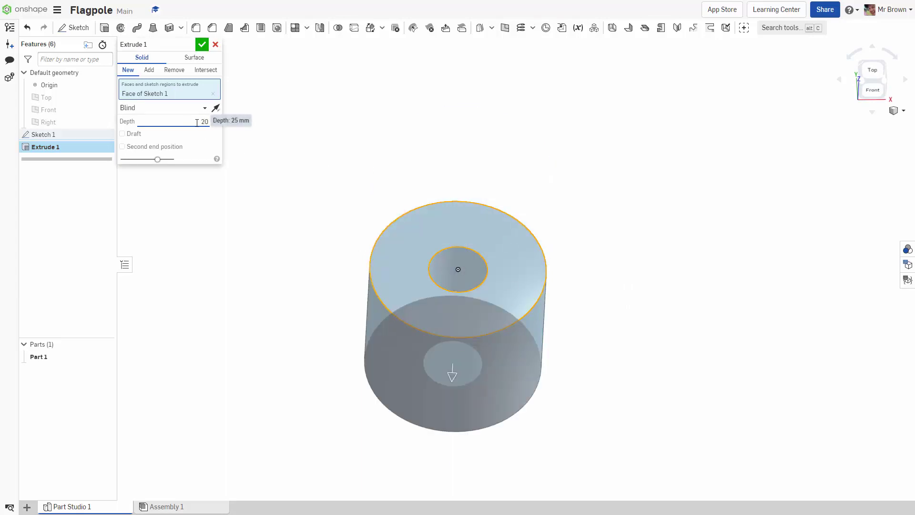
{"action": "key", "text": "Return"}
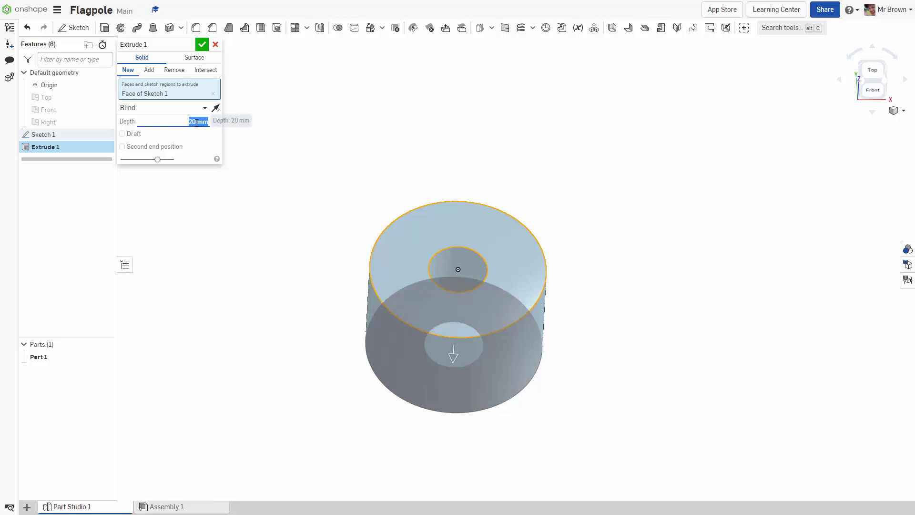
{"action": "left_click", "coordinate": [202, 45]}
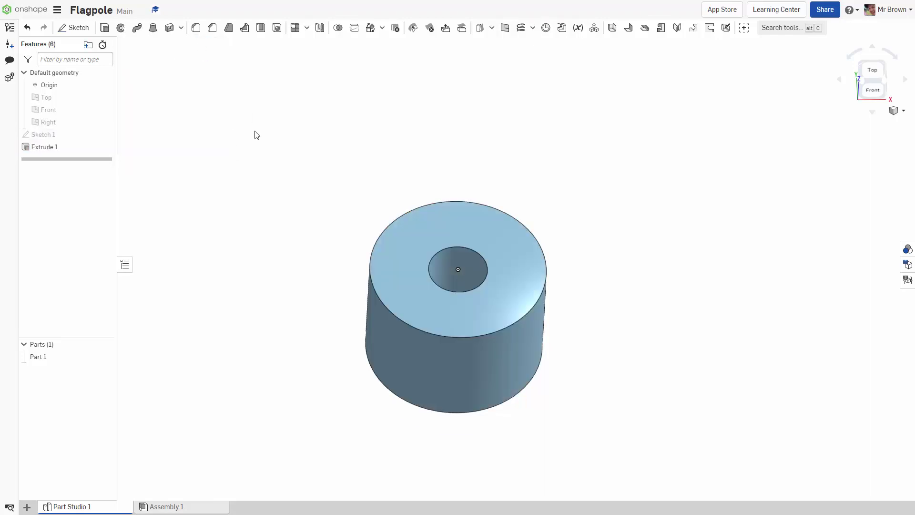
Extrude the inner Ø10 circle of Sketch 1 upward 350 mm as the pole.
{"action": "left_click", "coordinate": [105, 135]}
{"action": "left_click", "coordinate": [104, 28]}
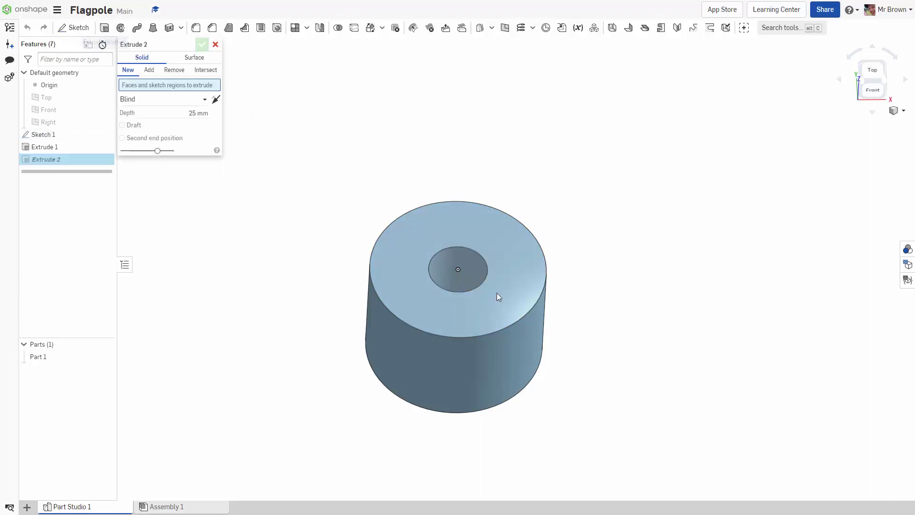
{"action": "left_click", "coordinate": [474, 274]}
{"action": "left_click", "coordinate": [188, 123]}
{"action": "type", "text": "350"}
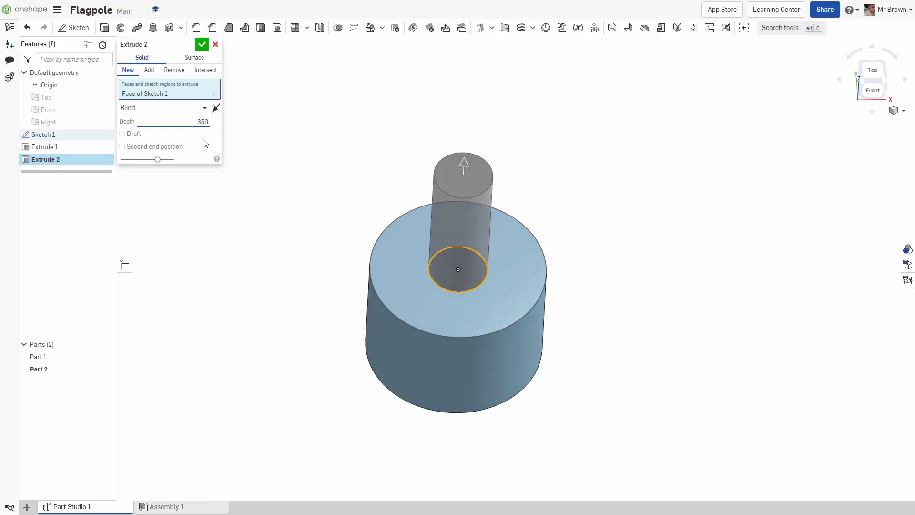
{"action": "key", "text": "Return"}
Extend the pole's second end down to the base's bottom face.
{"action": "left_click", "coordinate": [125, 147]}
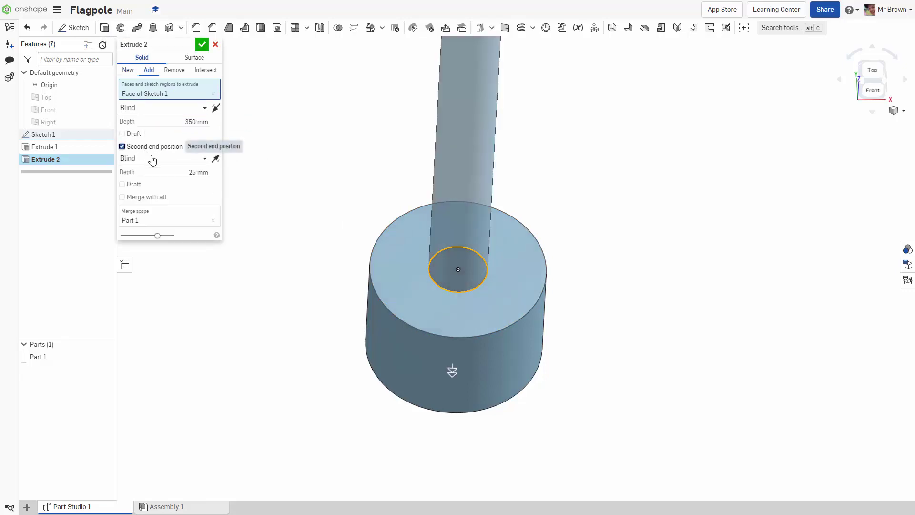
{"action": "left_click", "coordinate": [207, 163]}
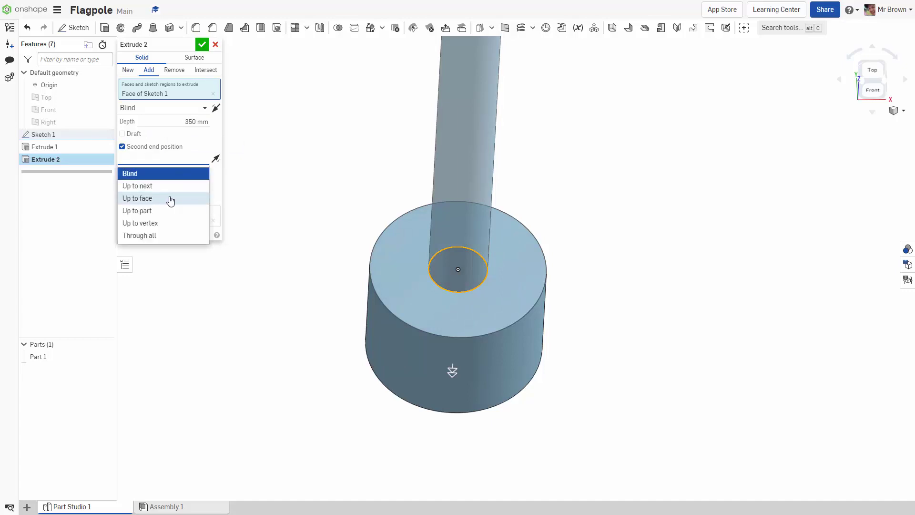
{"action": "left_click", "coordinate": [170, 197]}
{"action": "right_click_drag", "start_coordinate": [481, 419], "coordinate": [465, 359]}
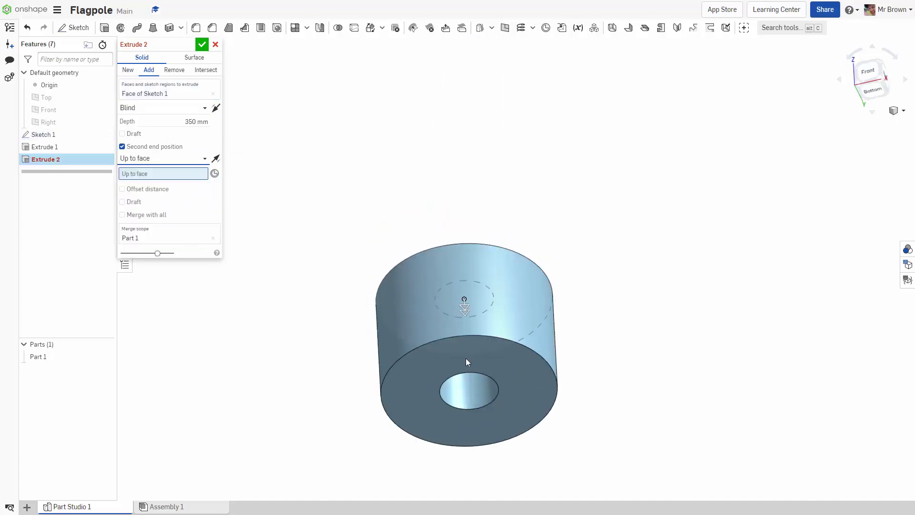
{"action": "left_click", "coordinate": [505, 370]}
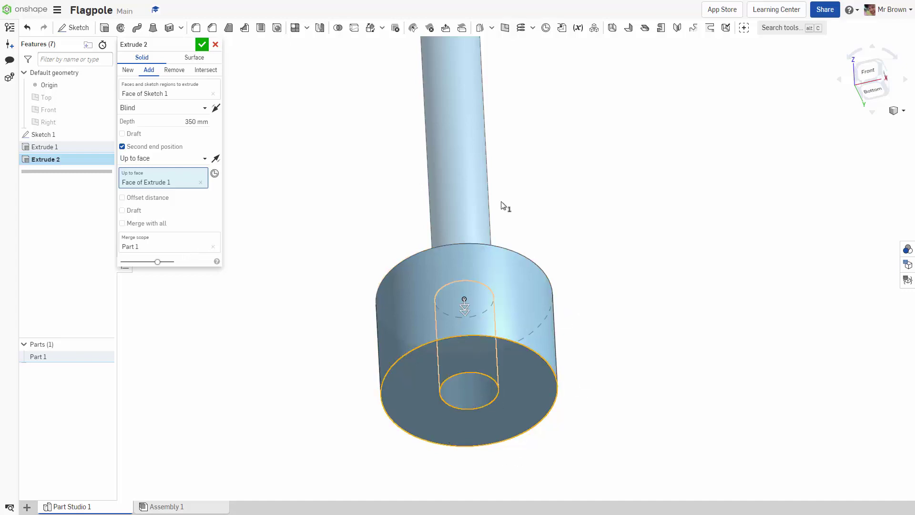
{"action": "right_click_drag", "start_coordinate": [660, 277], "coordinate": [491, 285]}
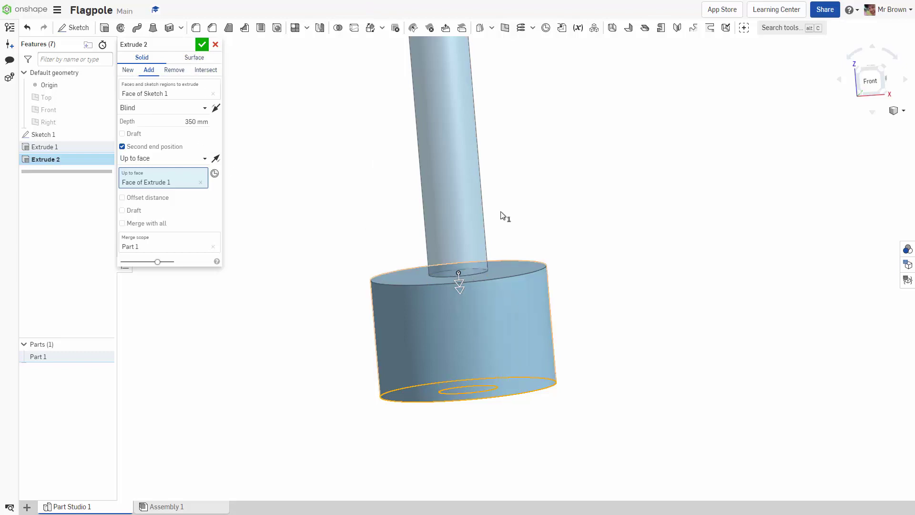
Commit the pole extrusion, then view the model isometrically and from the top.
{"action": "left_click", "coordinate": [201, 44]}
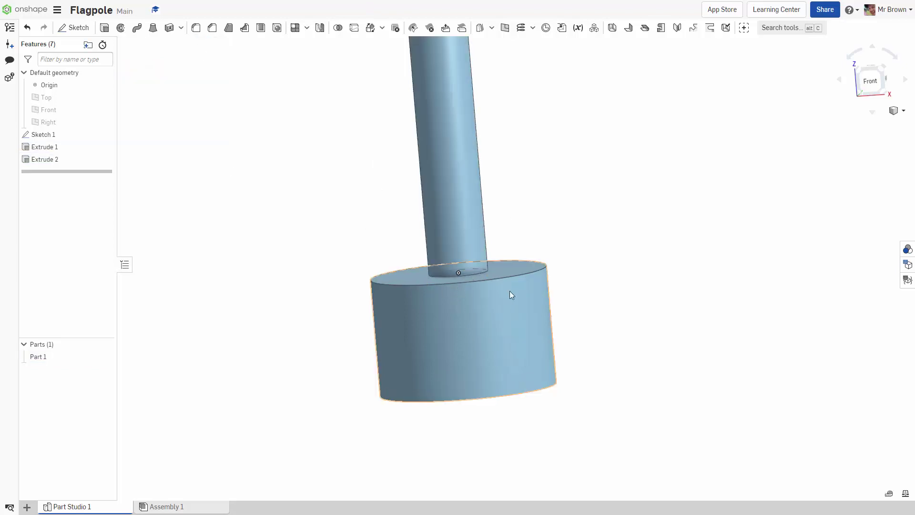
{"action": "scroll", "coordinate": [687, 278], "scroll_direction": "down", "scroll_amount": 5}
{"action": "scroll", "coordinate": [714, 199], "scroll_direction": "down", "scroll_amount": 5}
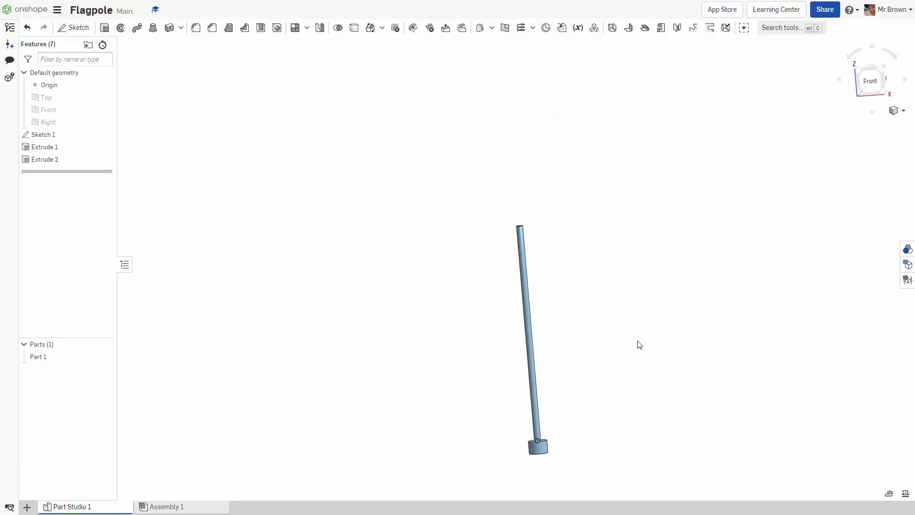
{"action": "left_click", "coordinate": [893, 113]}
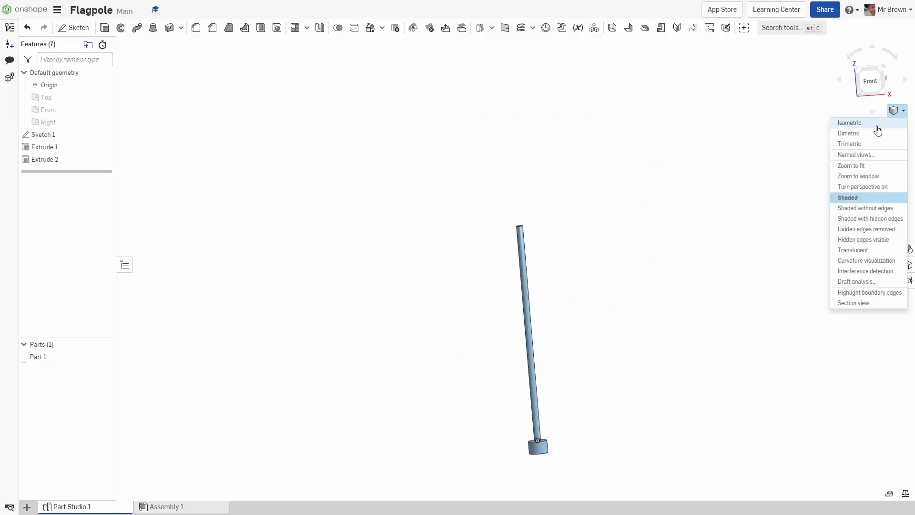
{"action": "left_click", "coordinate": [850, 123]}
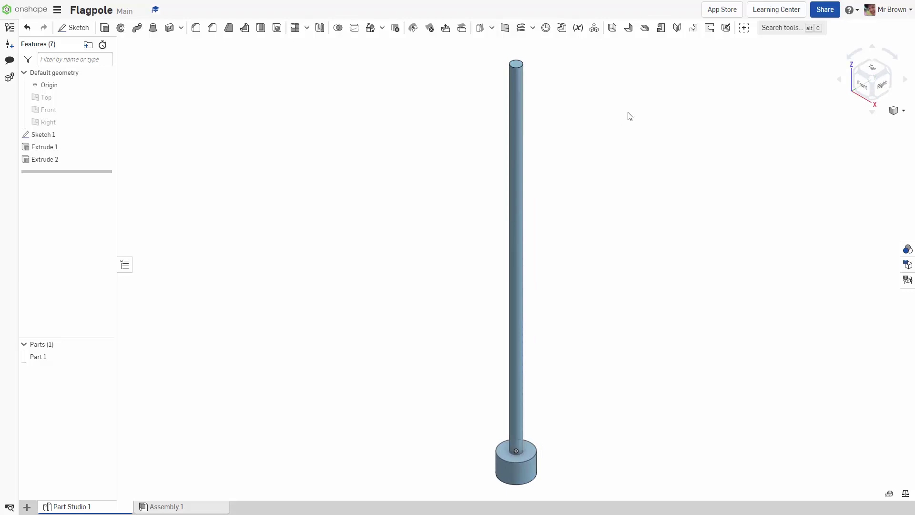
{"action": "middle_click_drag", "start_coordinate": [638, 97], "coordinate": [591, 195]}
{"action": "left_click", "coordinate": [879, 65]}
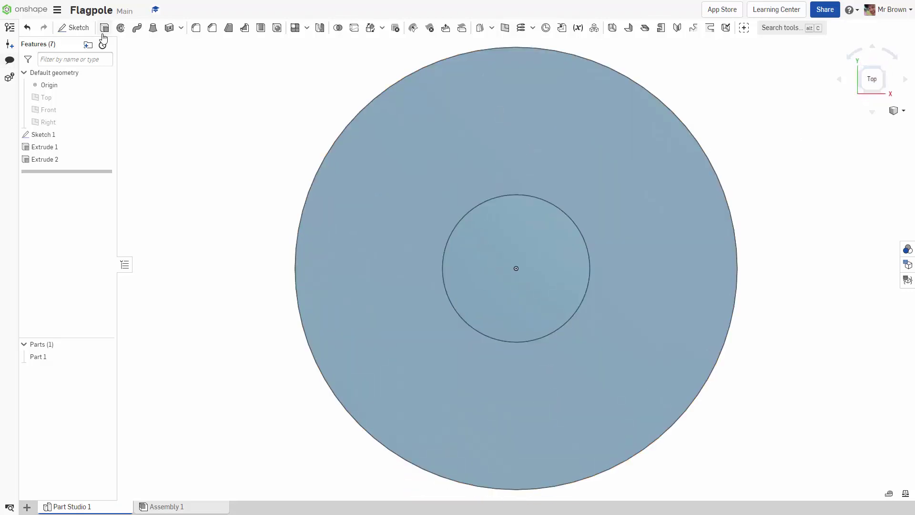
Start Sketch 2 on the pole's top face with a Ø15 circle at the origin.
{"action": "left_click", "coordinate": [73, 28]}
{"action": "left_click", "coordinate": [555, 242]}
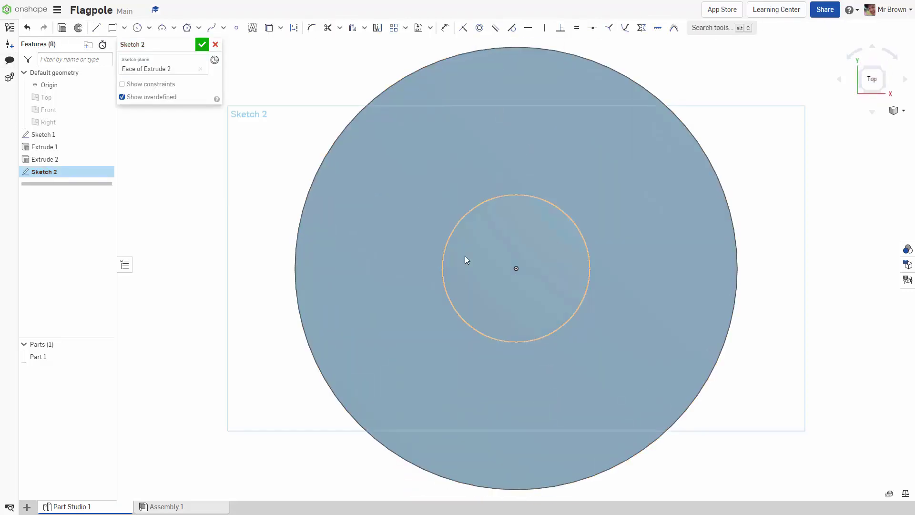
{"action": "left_click", "coordinate": [139, 32]}
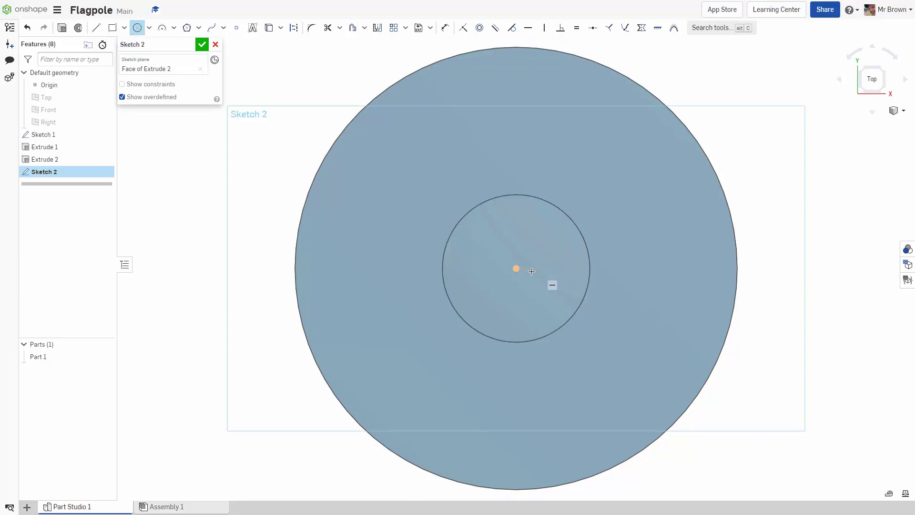
{"action": "left_click", "coordinate": [516, 268]}
{"action": "left_click", "coordinate": [566, 147]}
{"action": "type", "text": "15"}
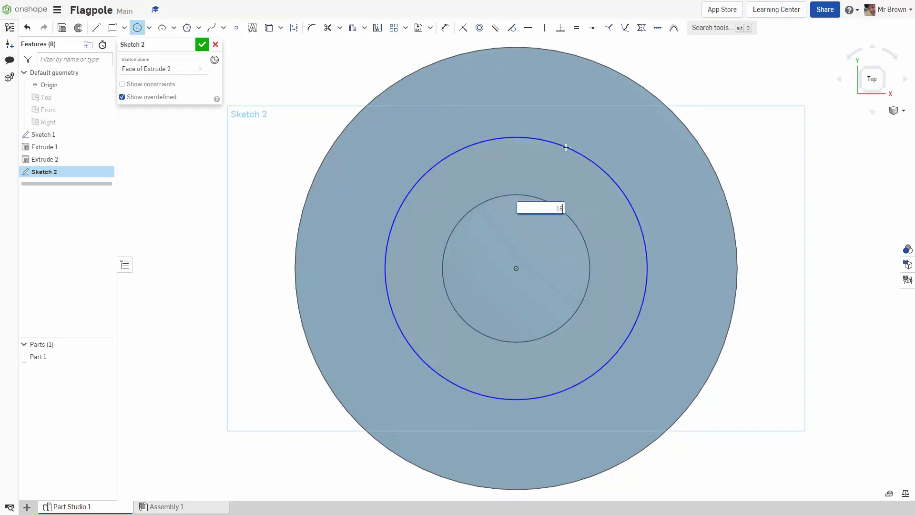
{"action": "key", "text": "Return"}
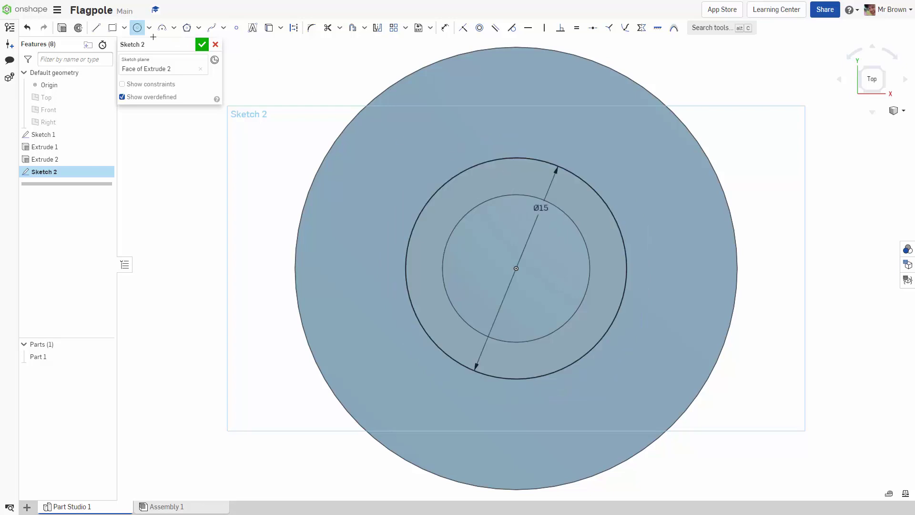
Draw a vertical diameter line through the circle and trim away its left half.
{"action": "left_click", "coordinate": [96, 28]}
{"action": "left_click", "coordinate": [516, 158]}
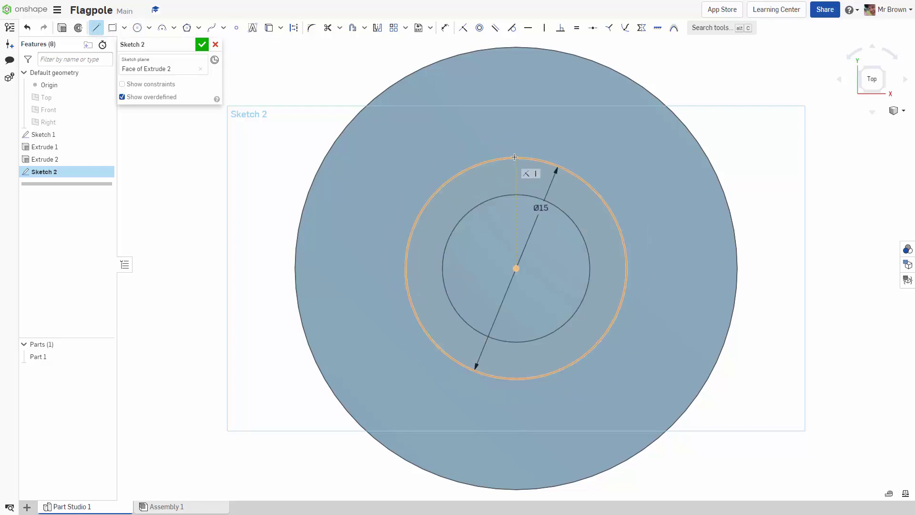
{"action": "left_click", "coordinate": [516, 379]}
{"action": "key", "text": "Escape"}
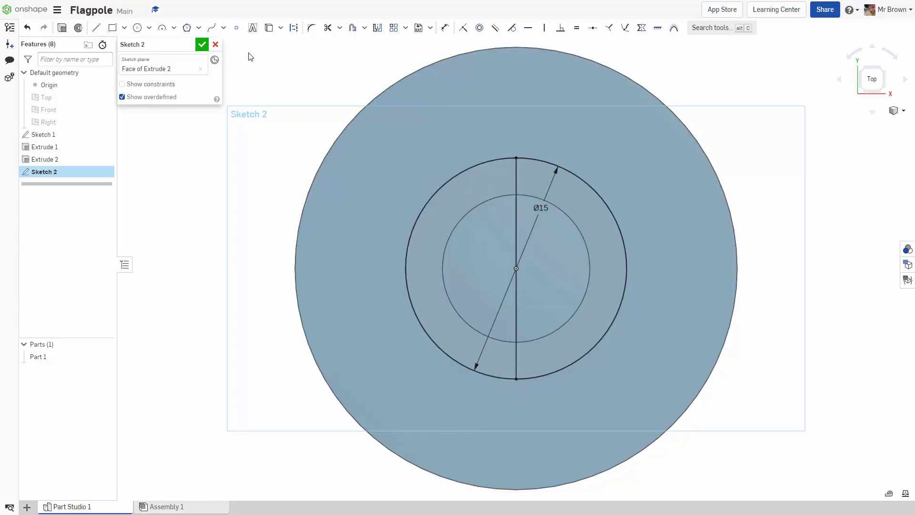
{"action": "left_click", "coordinate": [327, 27]}
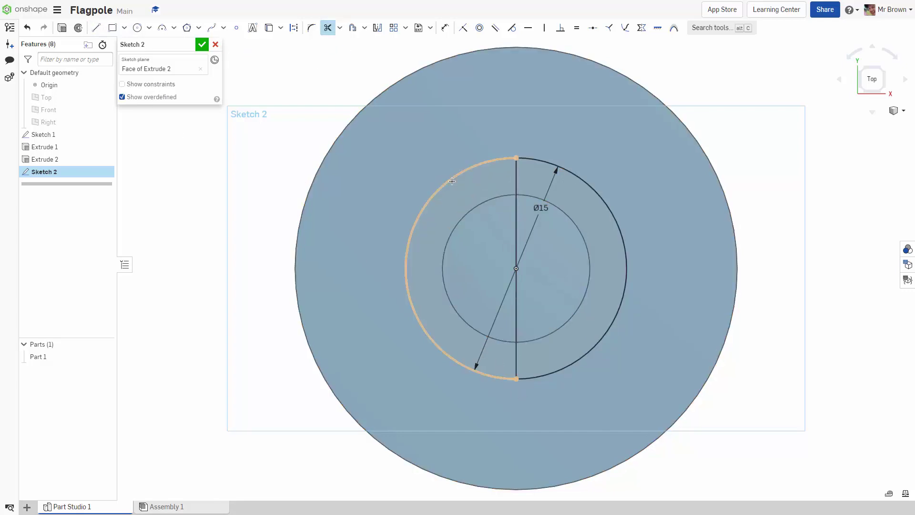
{"action": "left_click", "coordinate": [452, 181]}
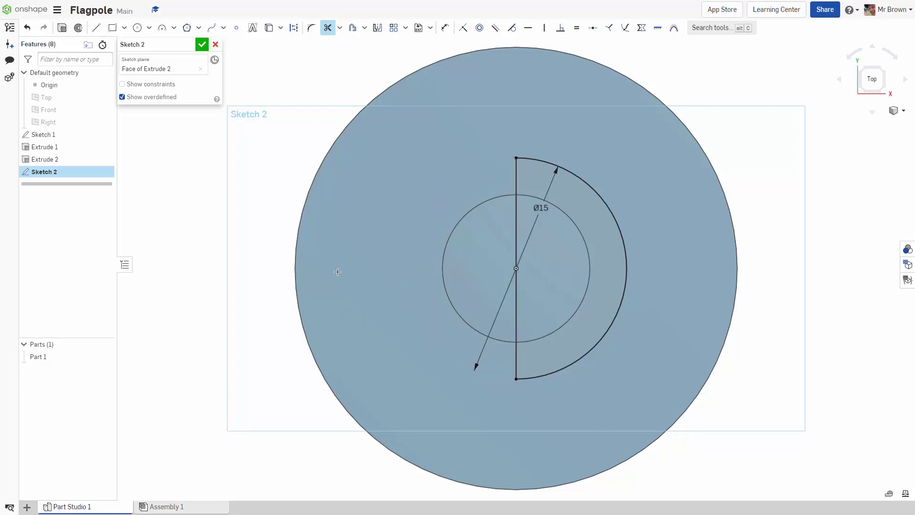
{"action": "left_click", "coordinate": [202, 44]}
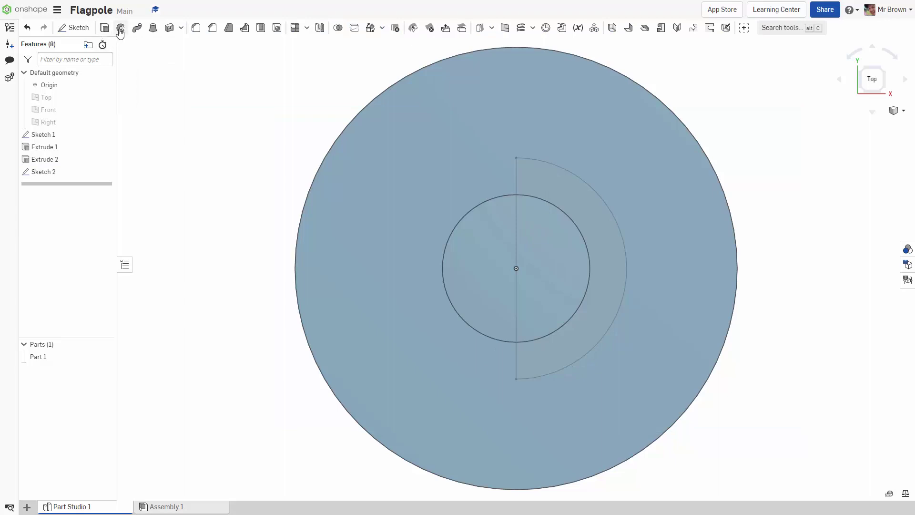
Revolve both Sketch 2 regions about the vertical diameter line.
{"action": "left_click", "coordinate": [120, 28]}
{"action": "left_click", "coordinate": [584, 215]}
{"action": "left_click", "coordinate": [553, 240]}
{"action": "left_click", "coordinate": [157, 119]}
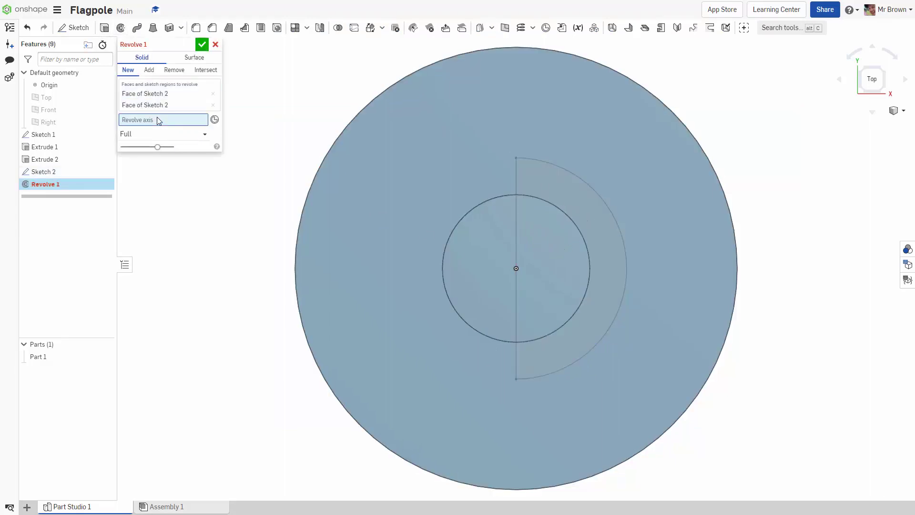
{"action": "left_click", "coordinate": [517, 221]}
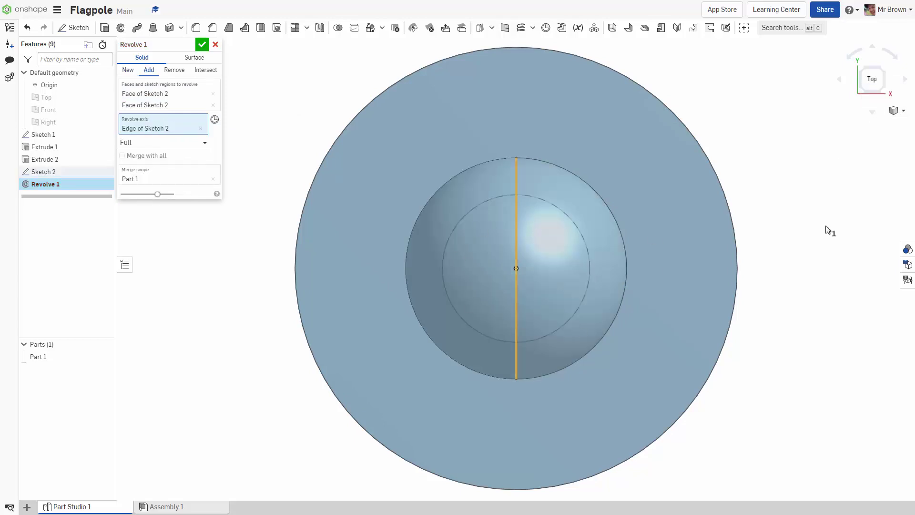
Set the revolve to New and confirm it, creating the Ø15 sphere as Part 2.
{"action": "right_click_drag", "start_coordinate": [828, 229], "coordinate": [853, 221]}
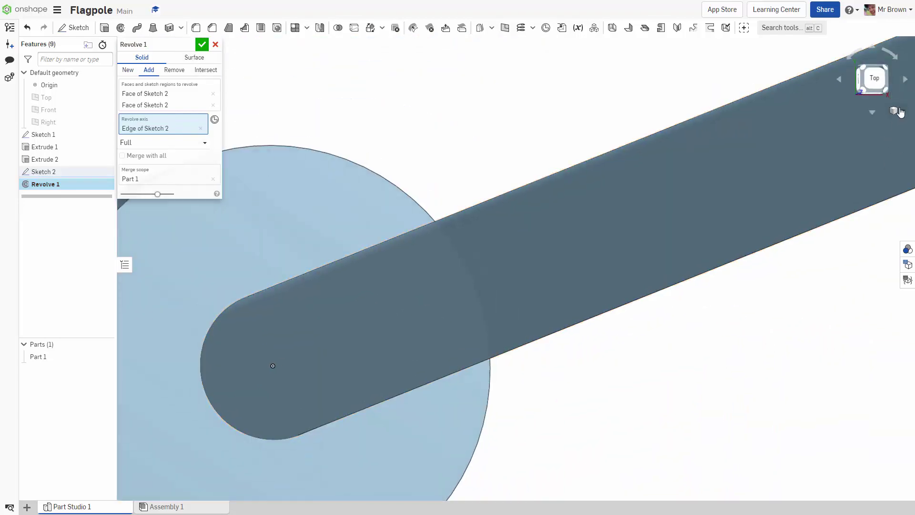
{"action": "left_click", "coordinate": [902, 111]}
{"action": "left_click", "coordinate": [857, 135]}
{"action": "scroll", "coordinate": [500, 72], "scroll_direction": "up", "scroll_amount": 8}
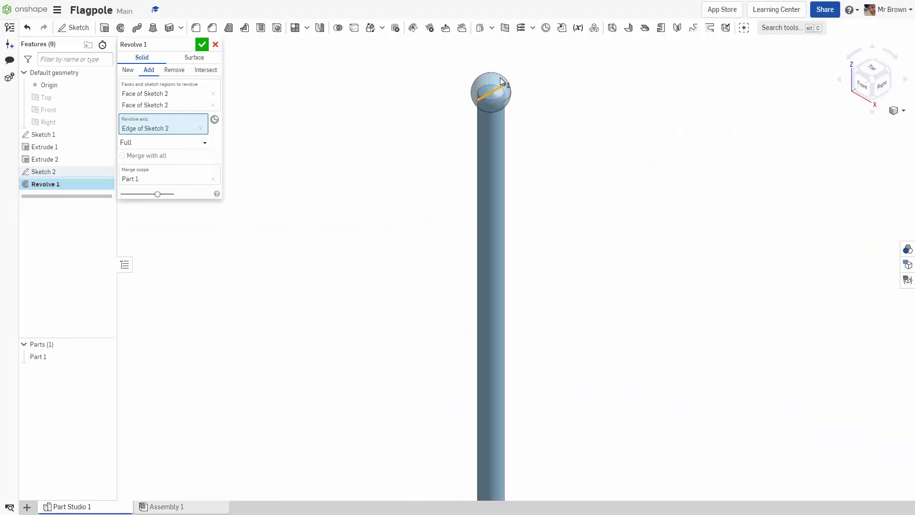
{"action": "middle_click_drag", "start_coordinate": [620, 136], "coordinate": [639, 203]}
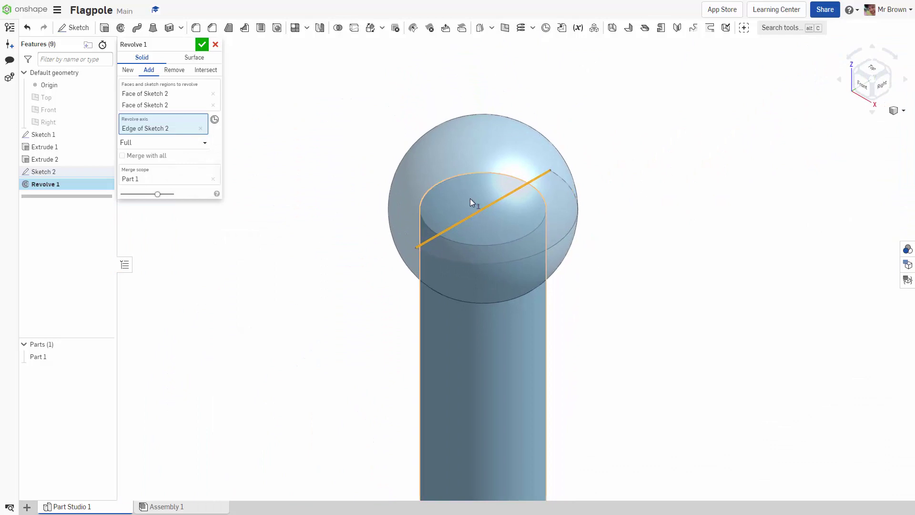
{"action": "left_click", "coordinate": [127, 70]}
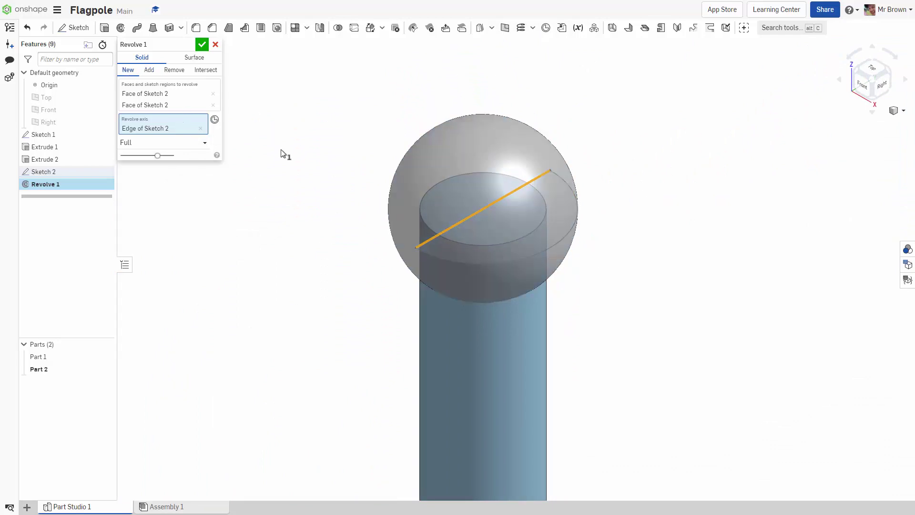
{"action": "left_click", "coordinate": [202, 44]}
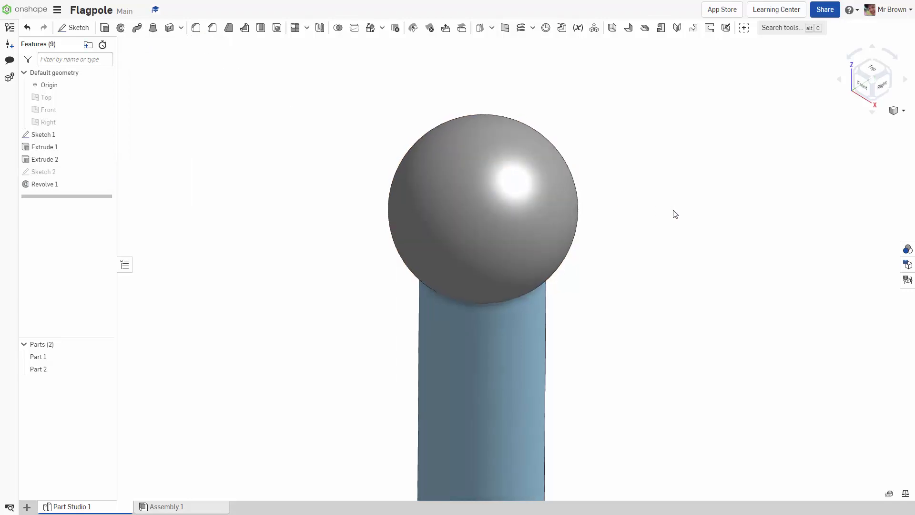
{"action": "scroll", "coordinate": [676, 215], "scroll_direction": "down", "scroll_amount": 5}
{"action": "middle_click_drag", "start_coordinate": [713, 249], "coordinate": [675, 221]}
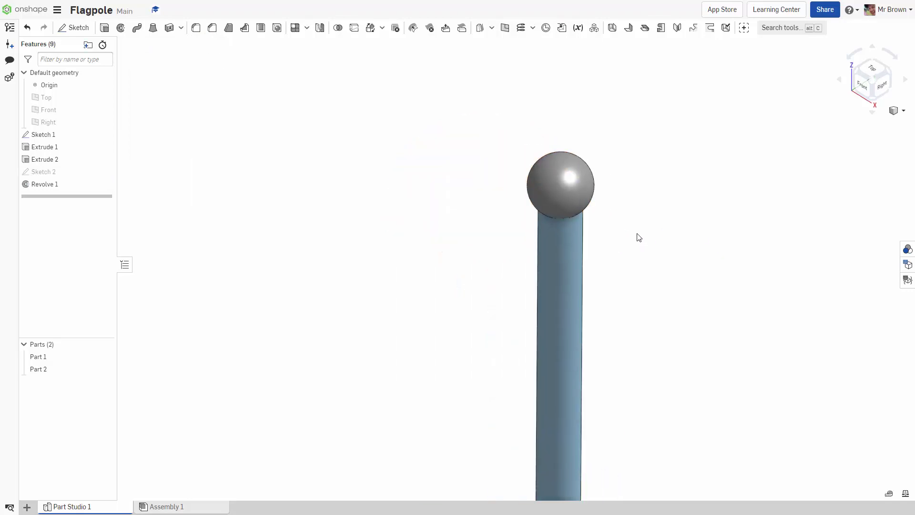
{"action": "scroll", "coordinate": [633, 180], "scroll_direction": "up", "scroll_amount": 3}
{"action": "middle_click_drag", "start_coordinate": [632, 181], "coordinate": [629, 270]}
{"action": "scroll", "coordinate": [590, 227], "scroll_direction": "up", "scroll_amount": 2}
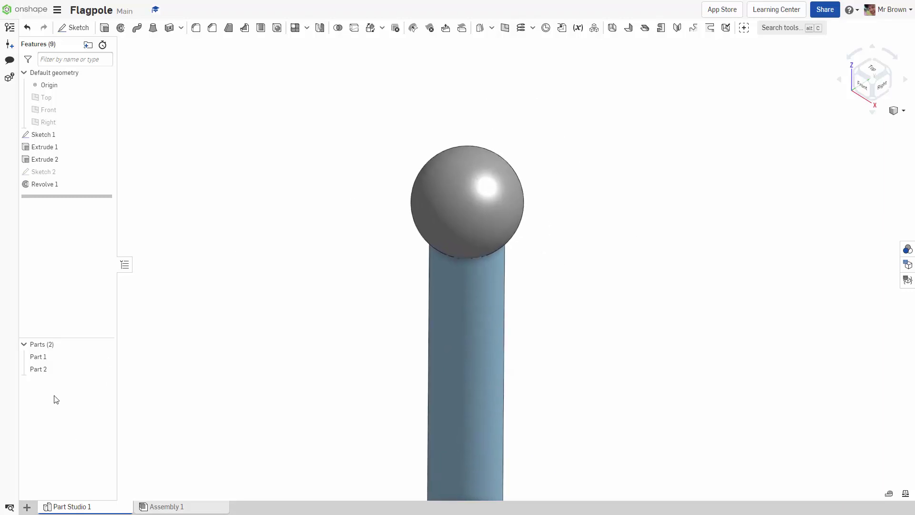
Hide Part 2 and start Sketch 3 on the pole's top face in Top view.
{"action": "left_click", "coordinate": [105, 370]}
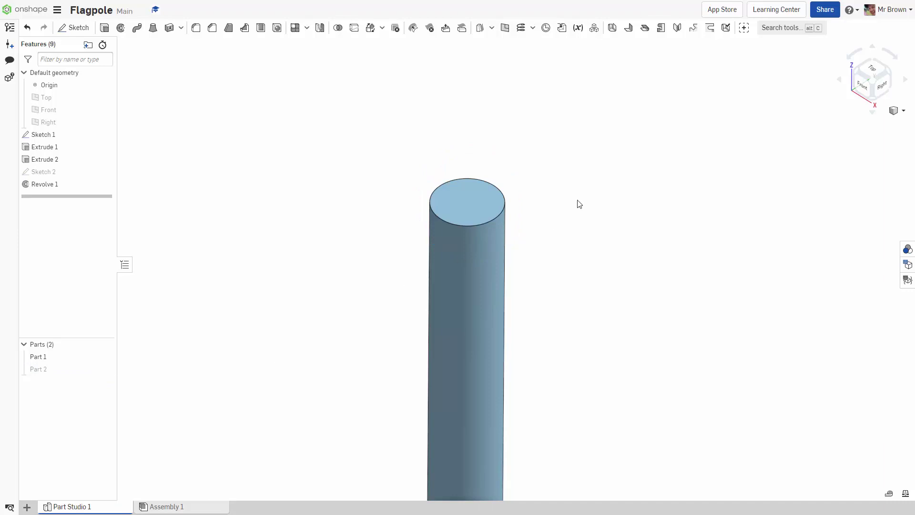
{"action": "right_click_drag", "start_coordinate": [608, 209], "coordinate": [599, 247]}
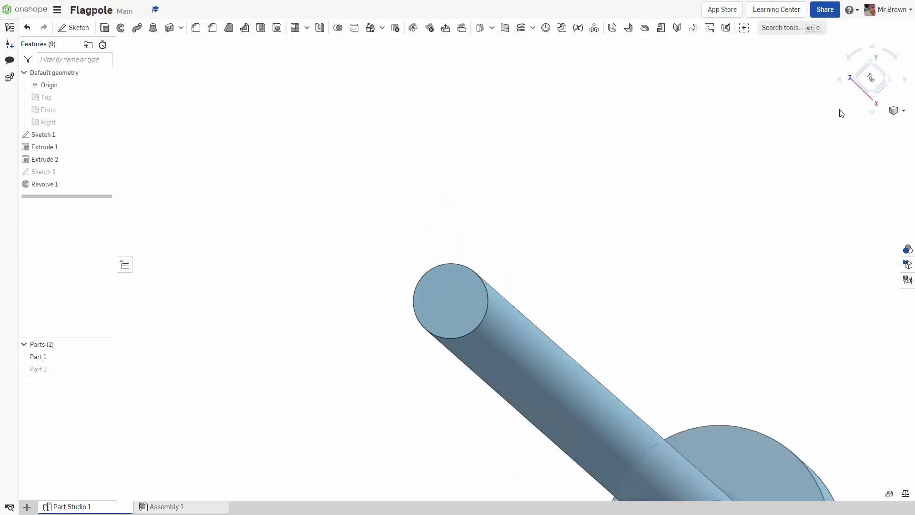
{"action": "left_click", "coordinate": [869, 84]}
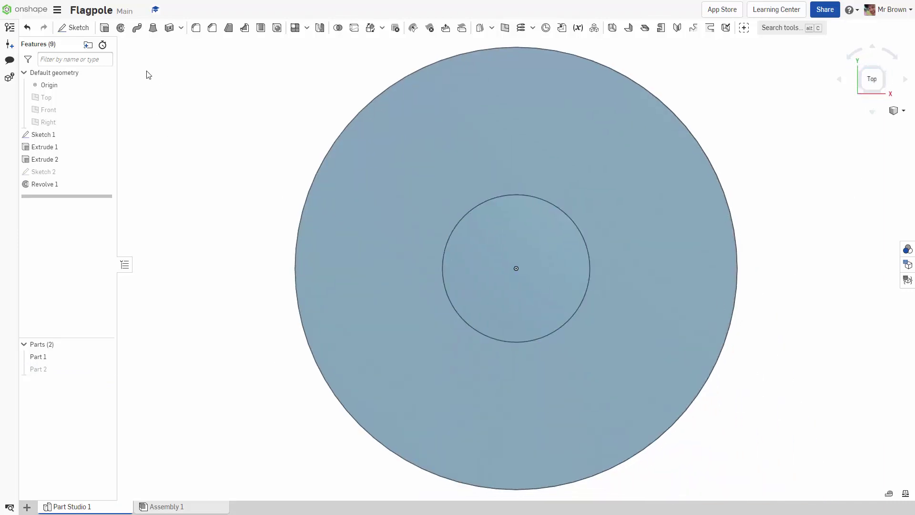
{"action": "left_click", "coordinate": [71, 27]}
{"action": "left_click", "coordinate": [554, 256]}
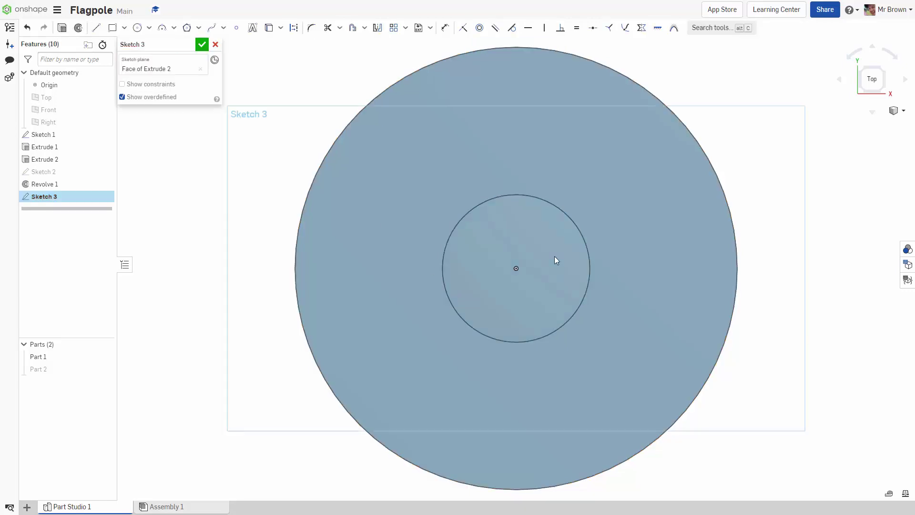
{"action": "scroll", "coordinate": [665, 282], "scroll_direction": "down", "scroll_amount": 3}
{"action": "mouse_move", "coordinate": [802, 279]}
{"action": "middle_mouse_down"}
{"action": "mouse_move", "coordinate": [569, 274]}
{"action": "mouse_move", "coordinate": [555, 294]}
{"action": "middle_mouse_up"}
{"action": "scroll", "coordinate": [357, 307], "scroll_direction": "up", "scroll_amount": 1}
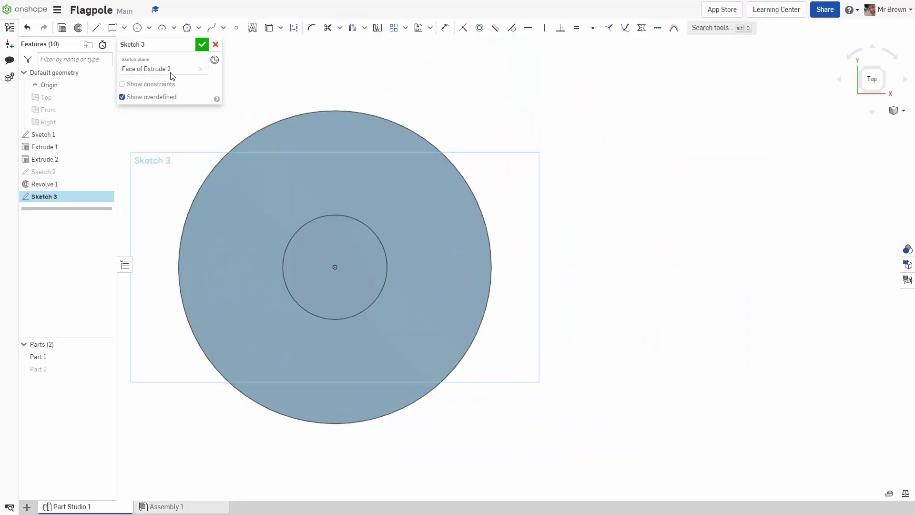
Draw a horizontal construction line rightward from the pole's centre.
{"action": "left_click", "coordinate": [95, 27]}
{"action": "left_click", "coordinate": [294, 27]}
{"action": "left_click", "coordinate": [335, 267]}
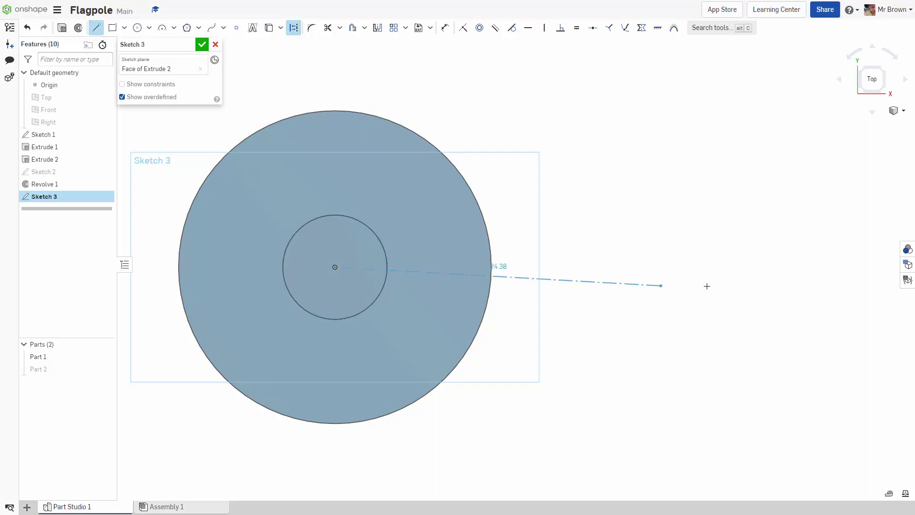
{"action": "left_click", "coordinate": [836, 268]}
{"action": "key", "text": "Escape"}
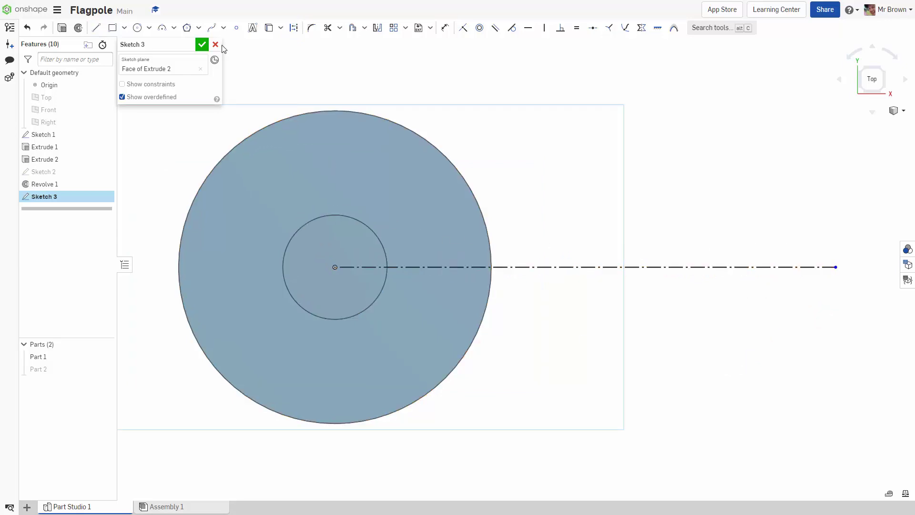
Draw a 40 mm horizontal line rightward from just above the pole's centre.
{"action": "left_click", "coordinate": [96, 30]}
{"action": "scroll", "coordinate": [347, 279], "scroll_direction": "up", "scroll_amount": 3}
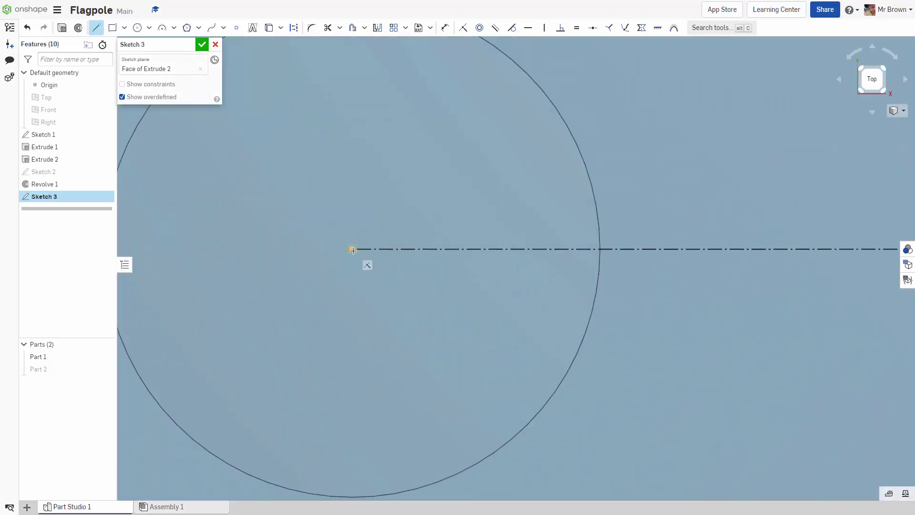
{"action": "left_click", "coordinate": [353, 249]}
{"action": "scroll", "coordinate": [353, 198], "scroll_direction": "down", "scroll_amount": 4}
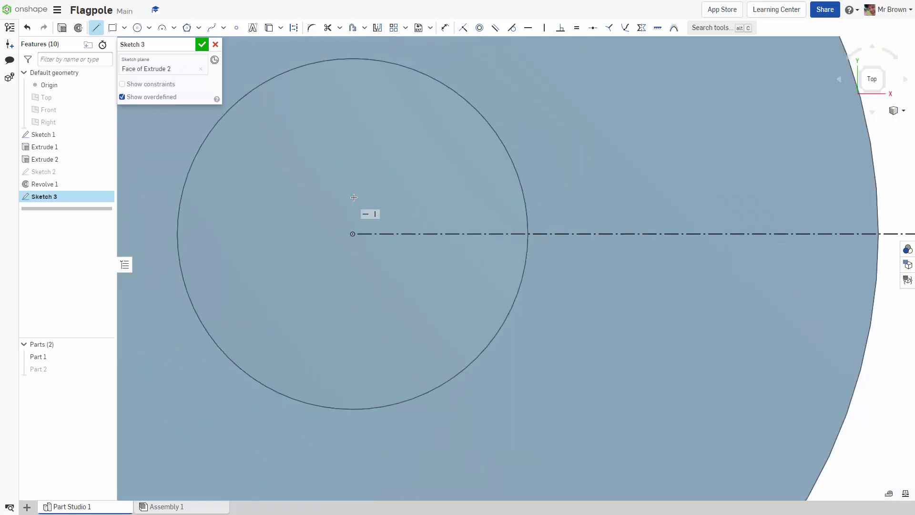
{"action": "mouse_move", "coordinate": [707, 217]}
{"action": "middle_mouse_down"}
{"action": "mouse_move", "coordinate": [706, 228]}
{"action": "mouse_move", "coordinate": [647, 257]}
{"action": "middle_mouse_up"}
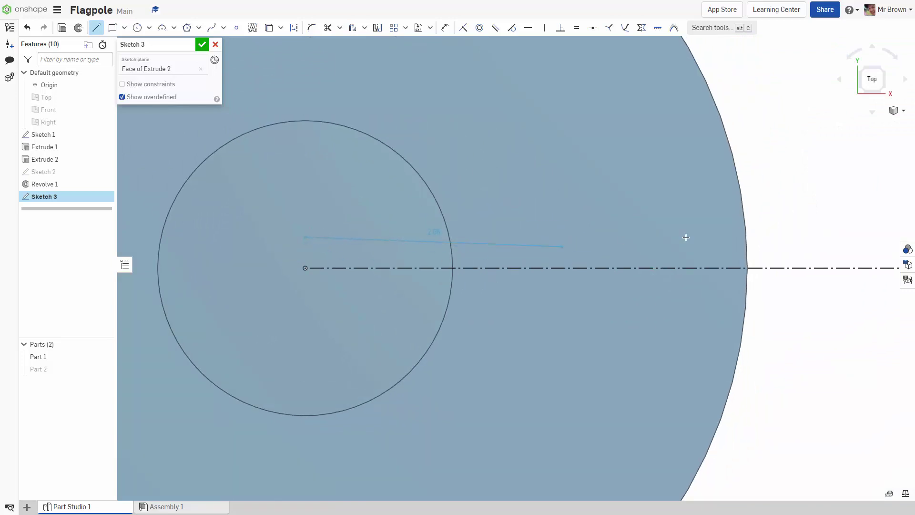
{"action": "scroll", "coordinate": [858, 237], "scroll_direction": "down", "scroll_amount": 4}
{"action": "middle_click_drag", "start_coordinate": [858, 237], "coordinate": [666, 254]}
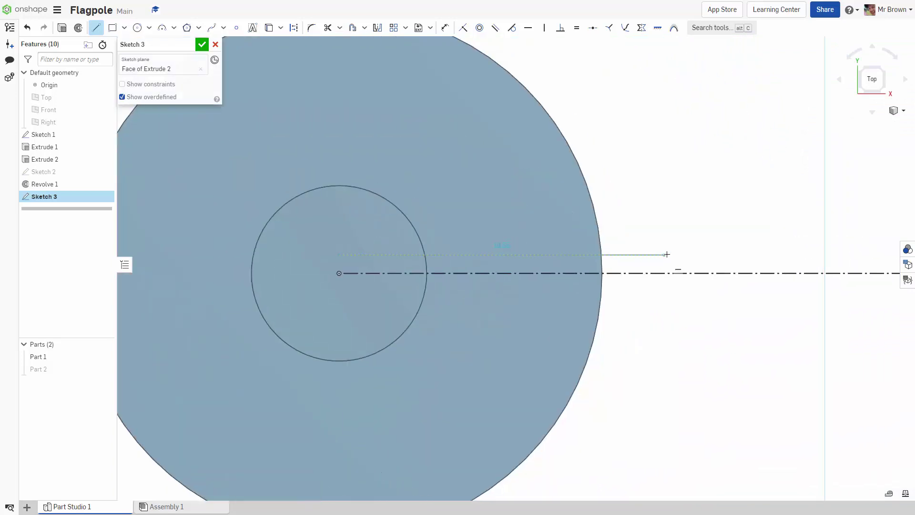
{"action": "left_click", "coordinate": [798, 255]}
{"action": "type", "text": "40"}
{"action": "key", "text": "Return"}
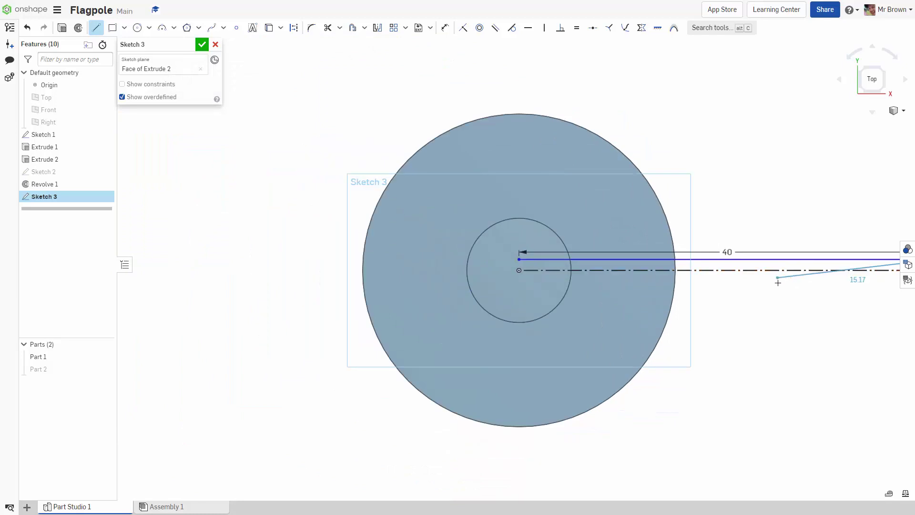
{"action": "scroll", "coordinate": [798, 255], "scroll_direction": "down", "scroll_amount": 3}
{"action": "key", "text": "Escape"}
{"action": "middle_click_drag", "start_coordinate": [792, 322], "coordinate": [638, 341]}
{"action": "scroll", "coordinate": [609, 337], "scroll_direction": "up", "scroll_amount": 3}
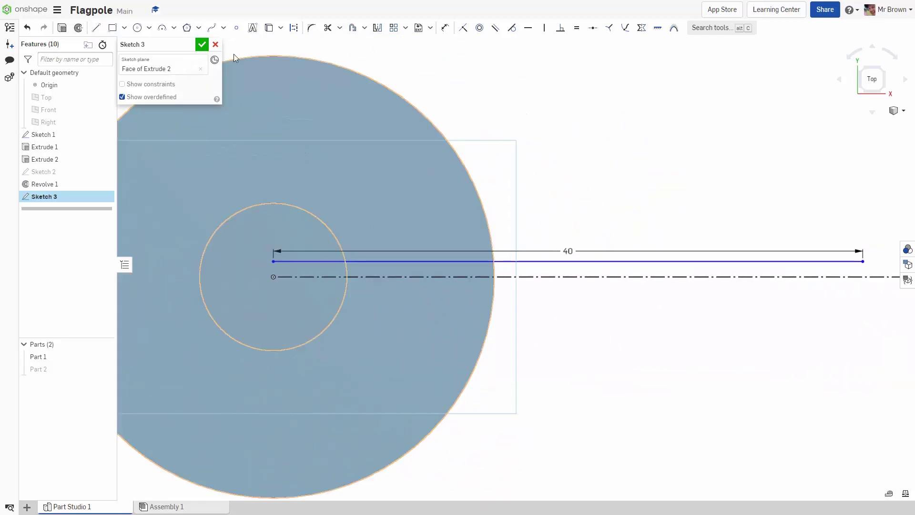
Draw a second horizontal line just below the construction line.
{"action": "left_click", "coordinate": [95, 28]}
{"action": "scroll", "coordinate": [248, 313], "scroll_direction": "up", "scroll_amount": 3}
{"action": "scroll", "coordinate": [271, 314], "scroll_direction": "up", "scroll_amount": 3}
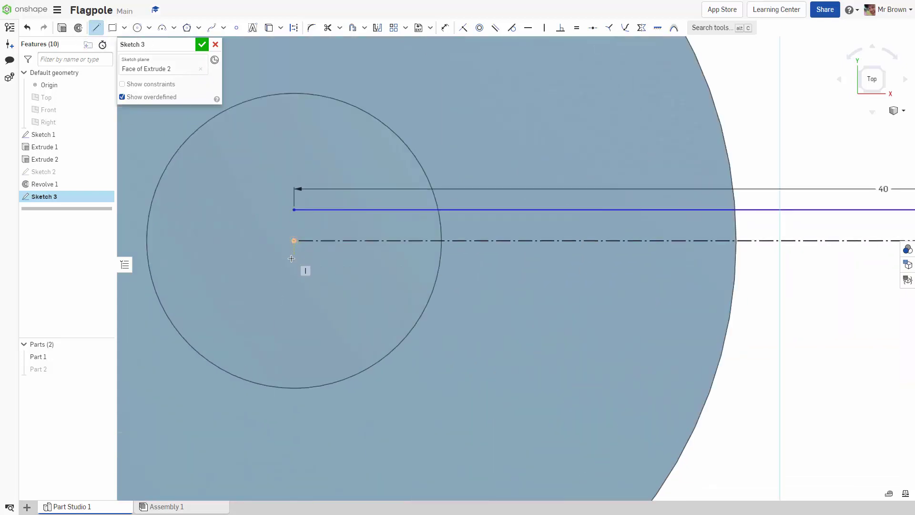
{"action": "left_click", "coordinate": [293, 268]}
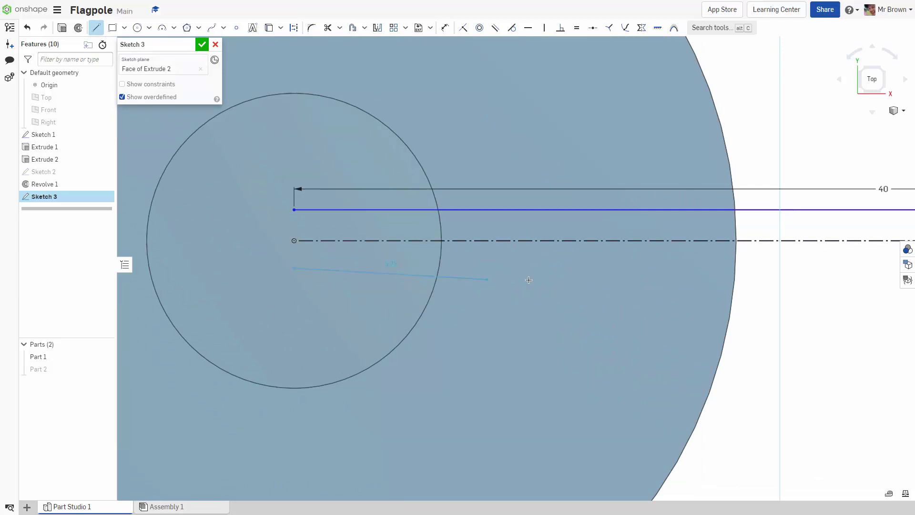
{"action": "left_click", "coordinate": [848, 268]}
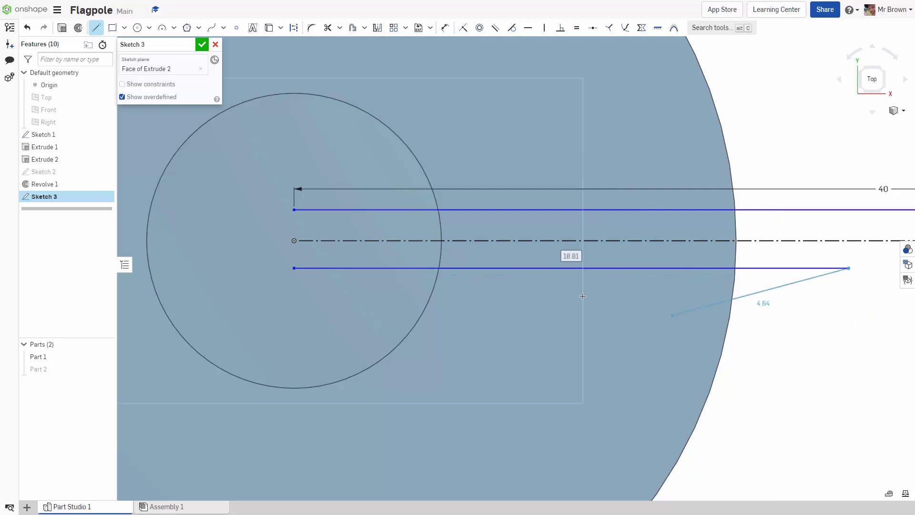
{"action": "key", "text": "Escape"}
{"action": "scroll", "coordinate": [852, 345], "scroll_direction": "down", "scroll_amount": 5}
{"action": "middle_click_drag", "start_coordinate": [852, 344], "coordinate": [562, 314]}
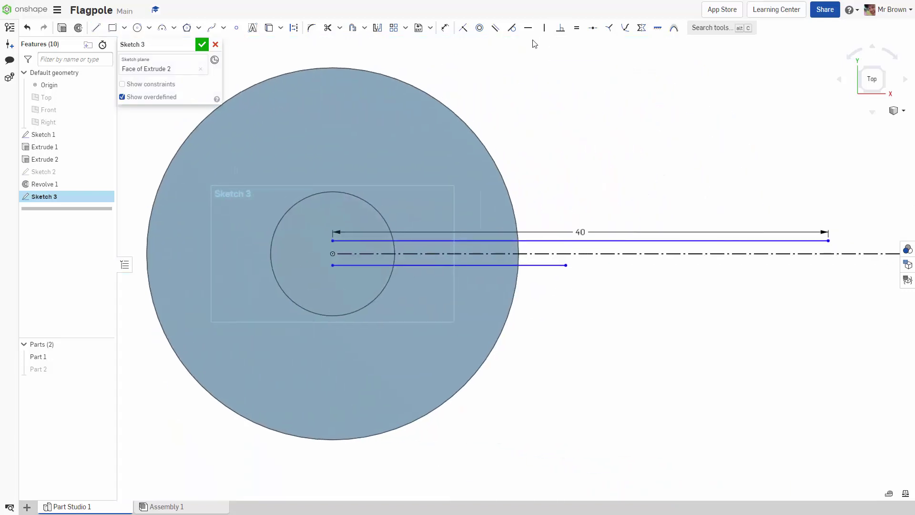
Constrain the lower line equal in length to the 40 mm upper line.
{"action": "left_click", "coordinate": [495, 28]}
{"action": "left_click", "coordinate": [600, 243]}
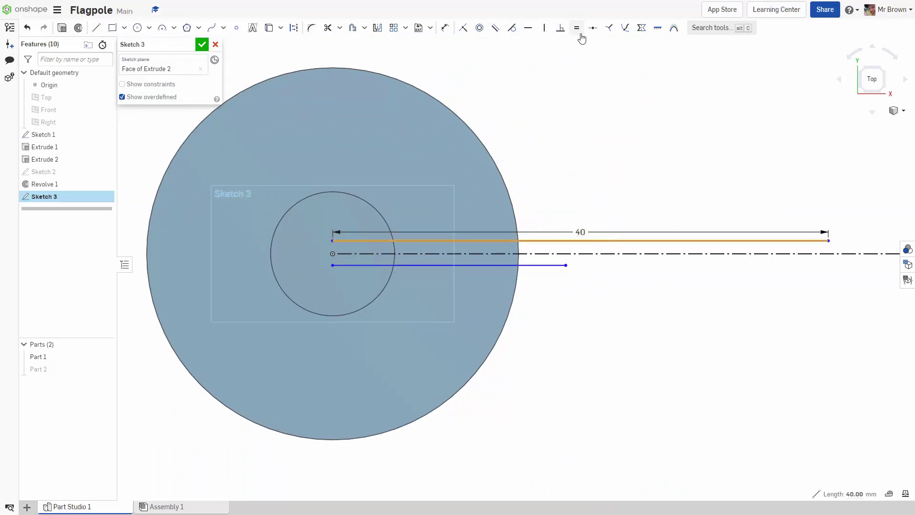
{"action": "left_click", "coordinate": [552, 265]}
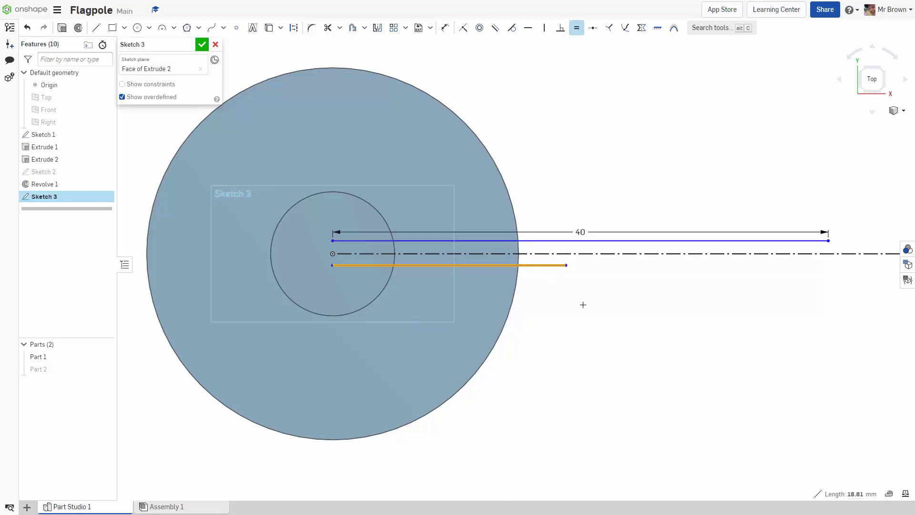
{"action": "key", "text": "Escape"}
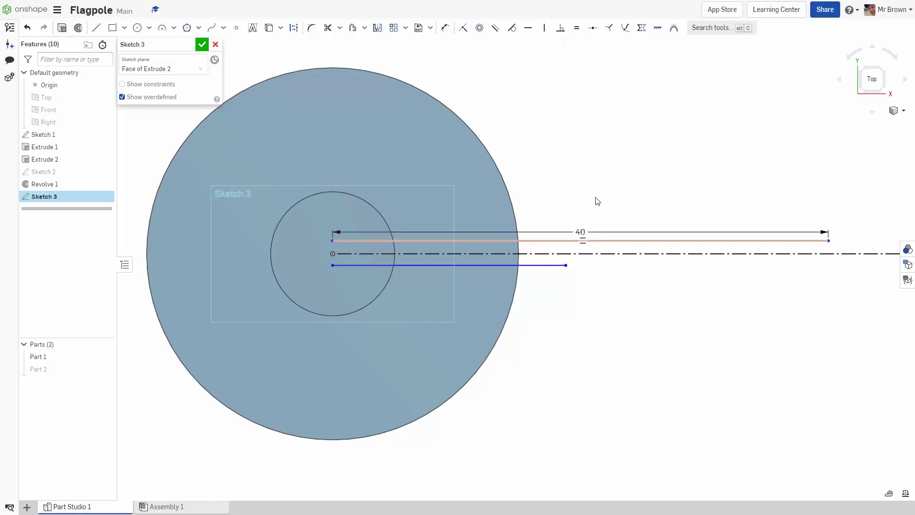
{"action": "key", "text": "e"}
{"action": "left_click", "coordinate": [559, 241]}
{"action": "left_click", "coordinate": [557, 266]}
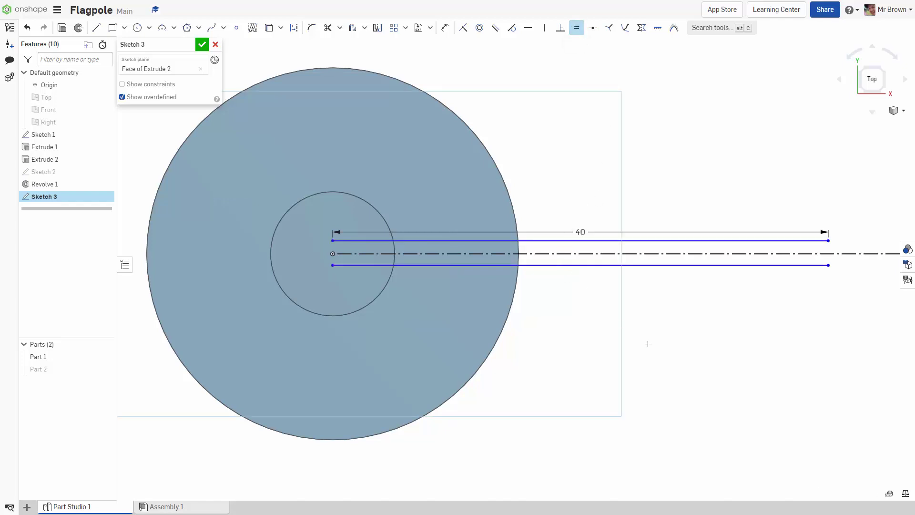
{"action": "key", "text": "Escape"}
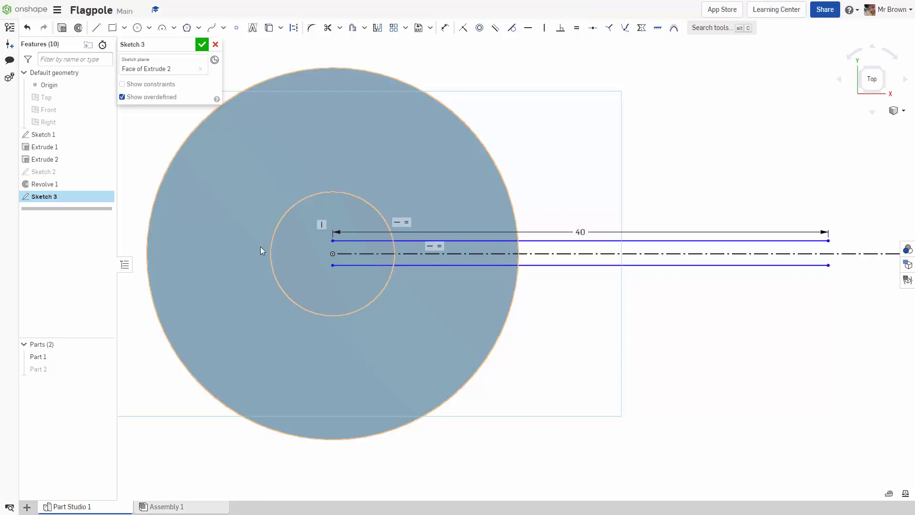
{"action": "left_click", "coordinate": [96, 30]}
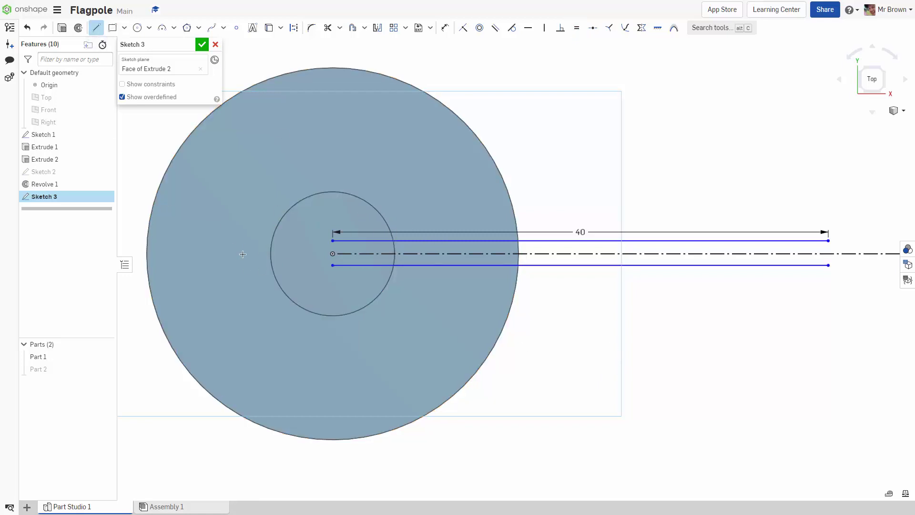
Draw a vertical line joining the flag lines' left ends and set their spacing to 3 mm.
{"action": "left_click_drag", "start_coordinate": [333, 265], "coordinate": [333, 241]}
{"action": "key", "text": "Escape"}
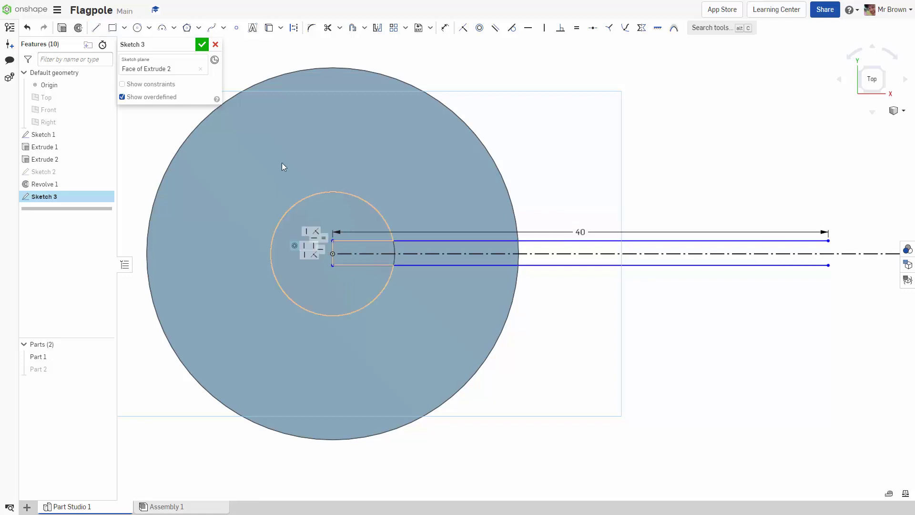
{"action": "left_click", "coordinate": [444, 28]}
{"action": "left_click", "coordinate": [345, 265]}
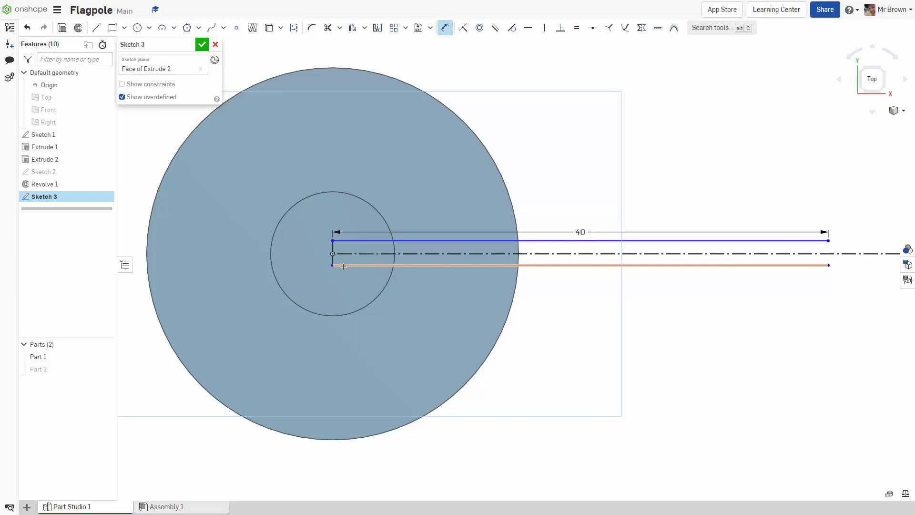
{"action": "left_click", "coordinate": [344, 240]}
{"action": "left_click", "coordinate": [227, 247]}
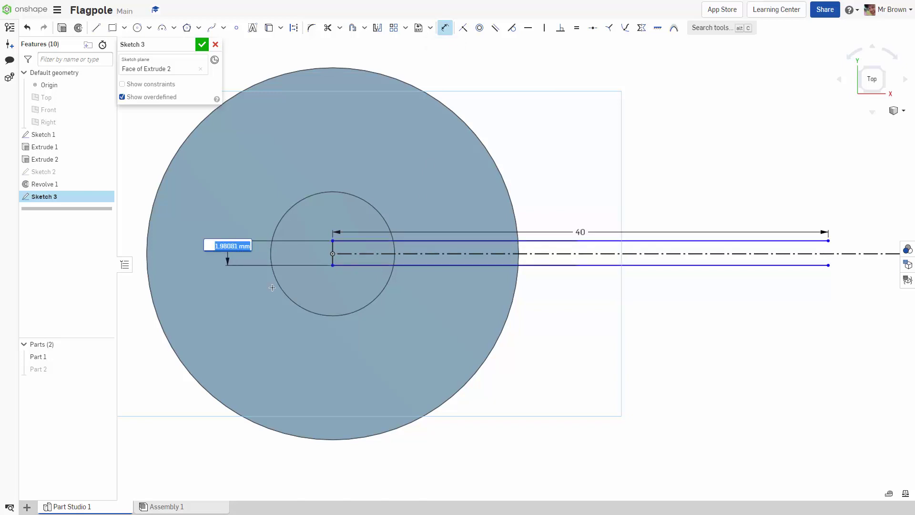
{"action": "type", "text": "3"}
{"action": "key", "text": "Return"}
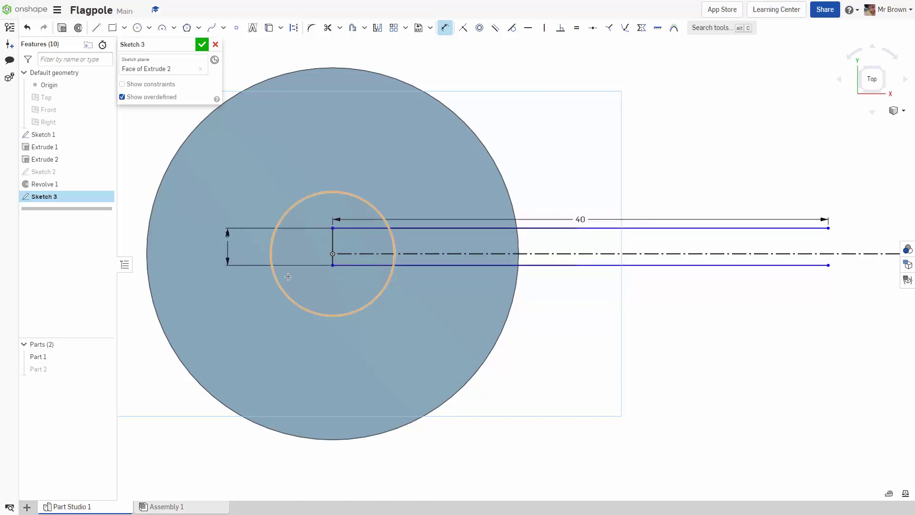
{"action": "key", "text": "Escape"}
Constrain the short vertical end line's midpoint to the centre point.
{"action": "scroll", "coordinate": [276, 262], "scroll_direction": "up", "scroll_amount": 5}
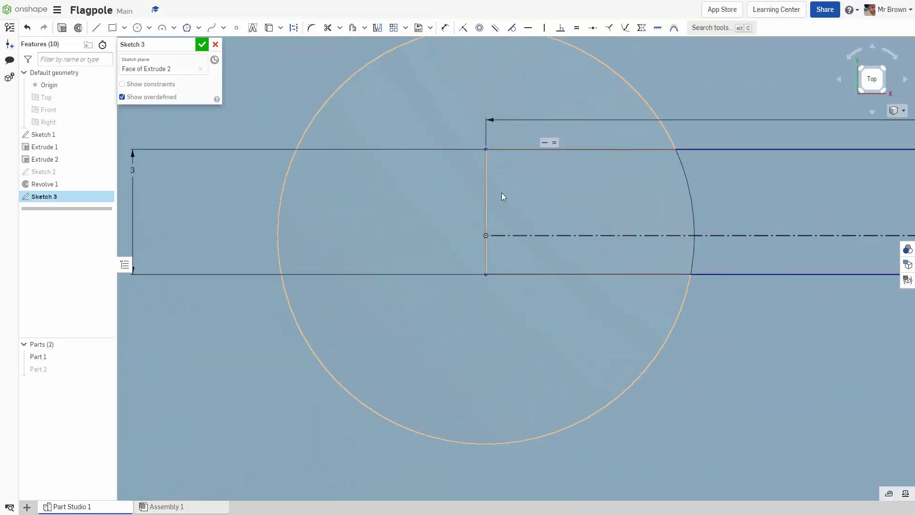
{"action": "left_click", "coordinate": [599, 32]}
{"action": "left_click", "coordinate": [486, 222]}
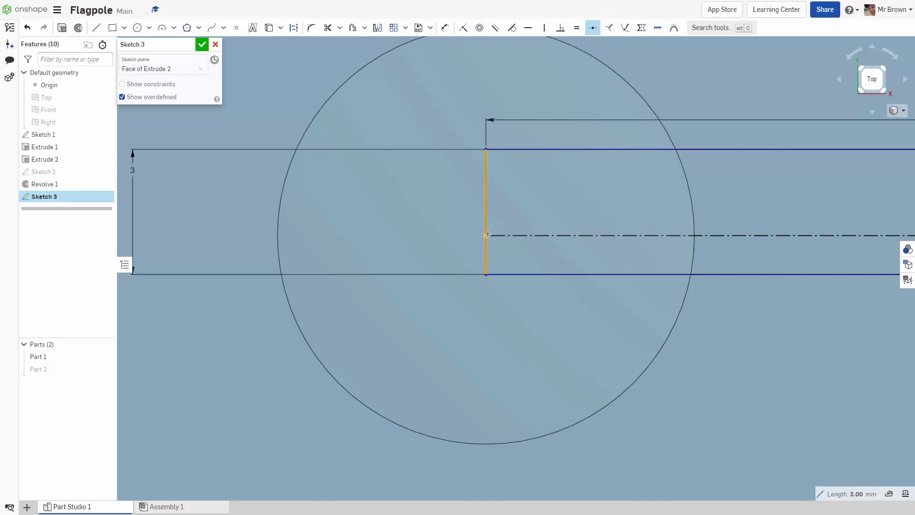
{"action": "left_click", "coordinate": [486, 235]}
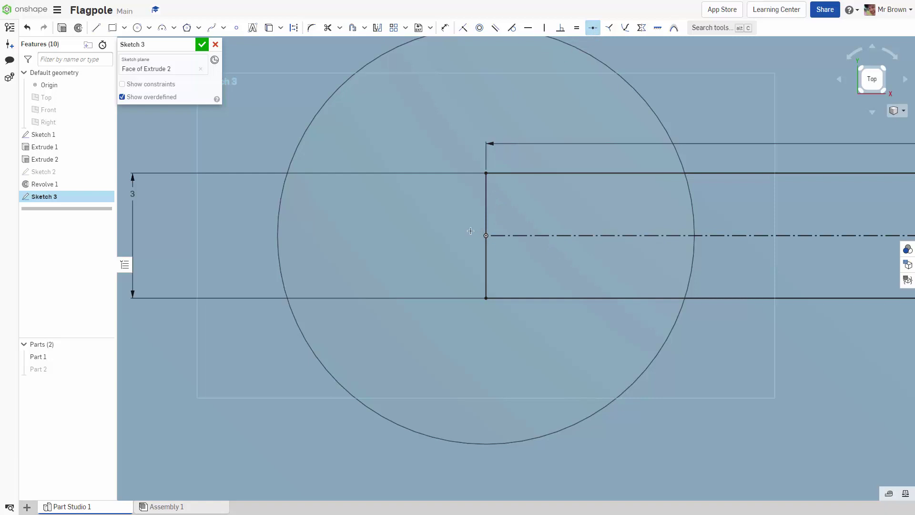
{"action": "scroll", "coordinate": [486, 235], "scroll_direction": "down", "scroll_amount": 4}
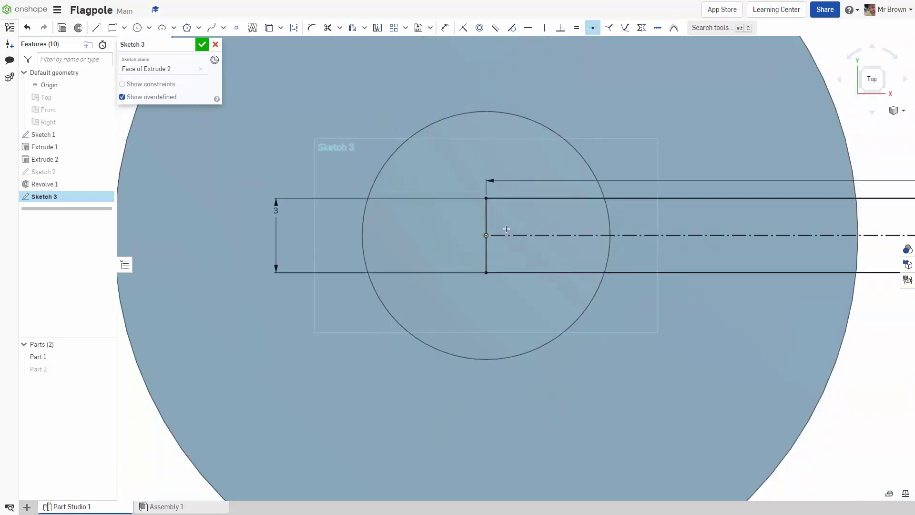
{"action": "scroll", "coordinate": [688, 344], "scroll_direction": "down", "scroll_amount": 3}
{"action": "key", "text": "Escape"}
Check the distance from the centreline to the bottom line, then recentre the sketch.
{"action": "scroll", "coordinate": [643, 366], "scroll_direction": "up", "scroll_amount": 5}
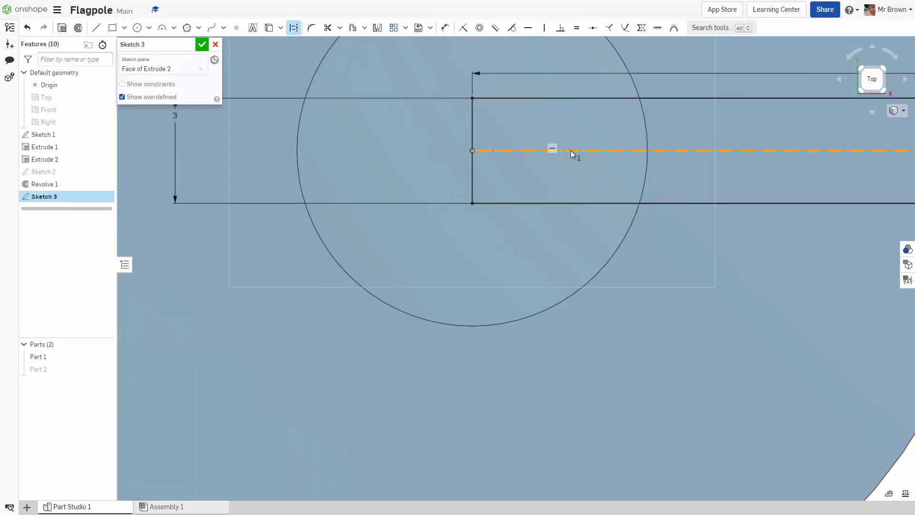
{"action": "left_click", "coordinate": [571, 151]}
{"action": "left_click", "coordinate": [566, 202]}
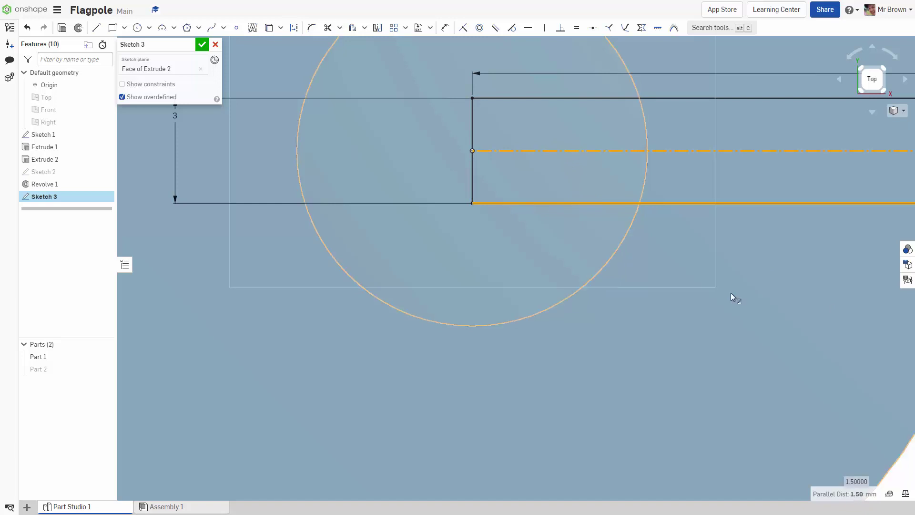
{"action": "scroll", "coordinate": [734, 286], "scroll_direction": "down", "scroll_amount": 1}
{"action": "scroll", "coordinate": [726, 280], "scroll_direction": "down", "scroll_amount": 4}
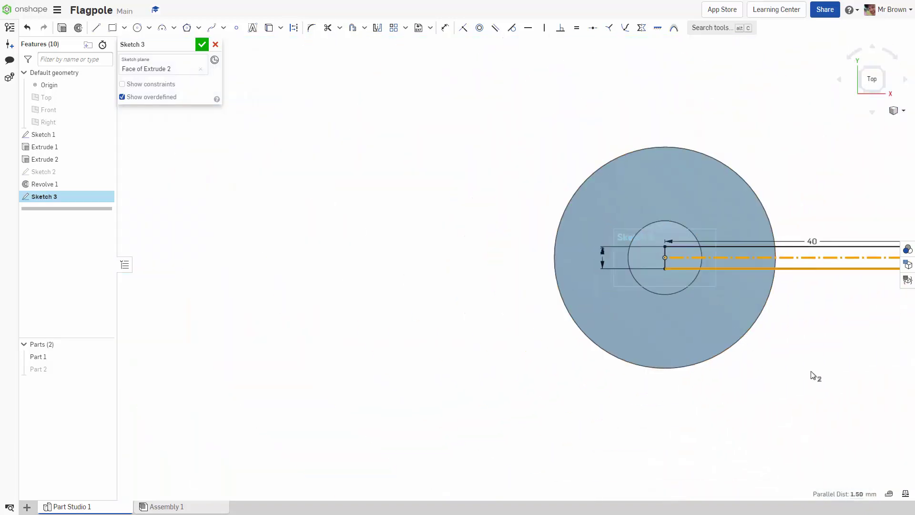
{"action": "middle_click_drag", "start_coordinate": [813, 374], "coordinate": [579, 421]}
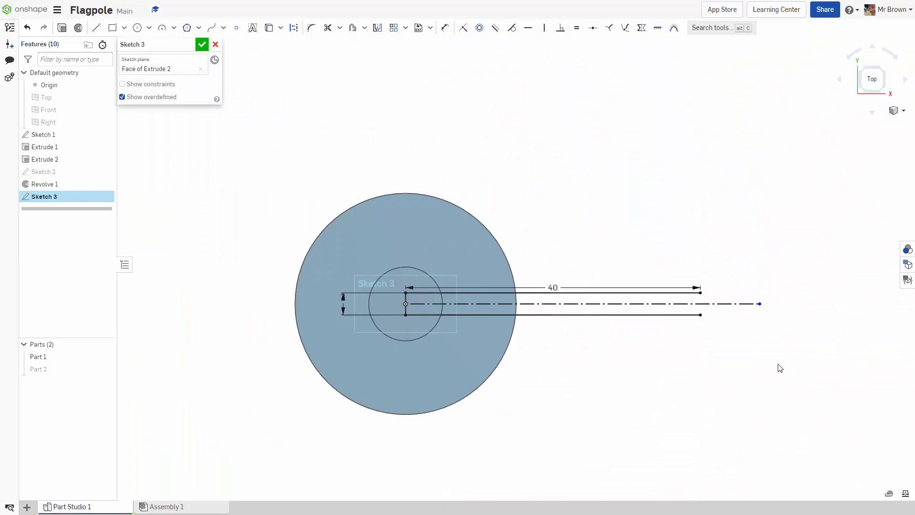
Draw a vertical construction line about 16 mm down from the lower flag line's right end.
{"action": "middle_click_drag", "start_coordinate": [778, 366], "coordinate": [580, 370]}
{"action": "scroll", "coordinate": [578, 375], "scroll_direction": "up", "scroll_amount": 3}
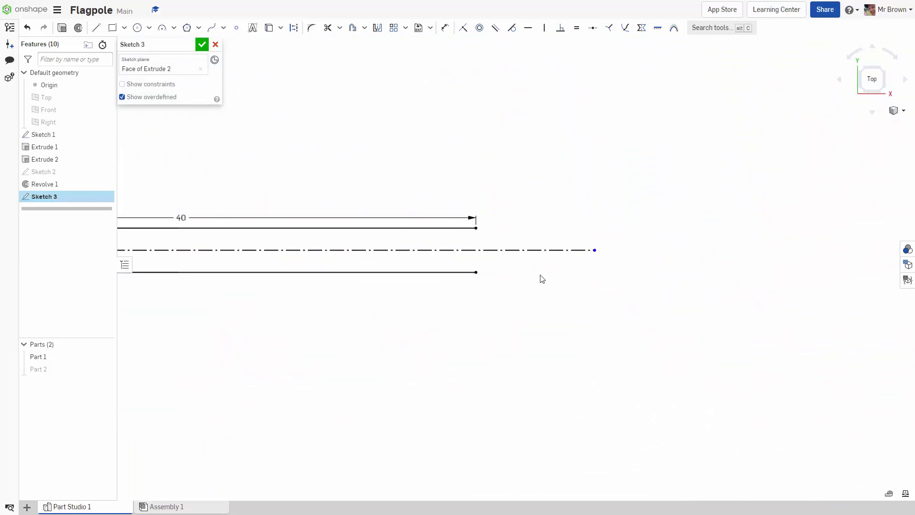
{"action": "scroll", "coordinate": [520, 291], "scroll_direction": "down", "scroll_amount": 2}
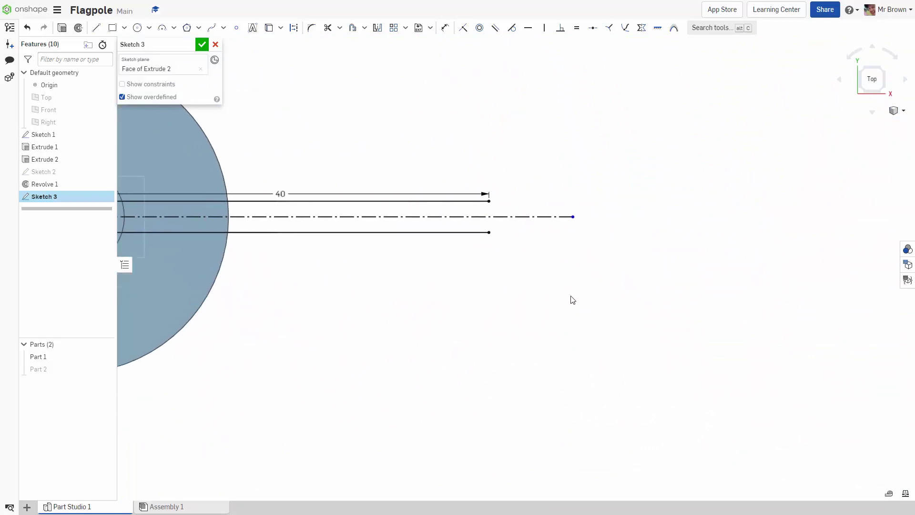
{"action": "scroll", "coordinate": [592, 301], "scroll_direction": "up", "scroll_amount": 1}
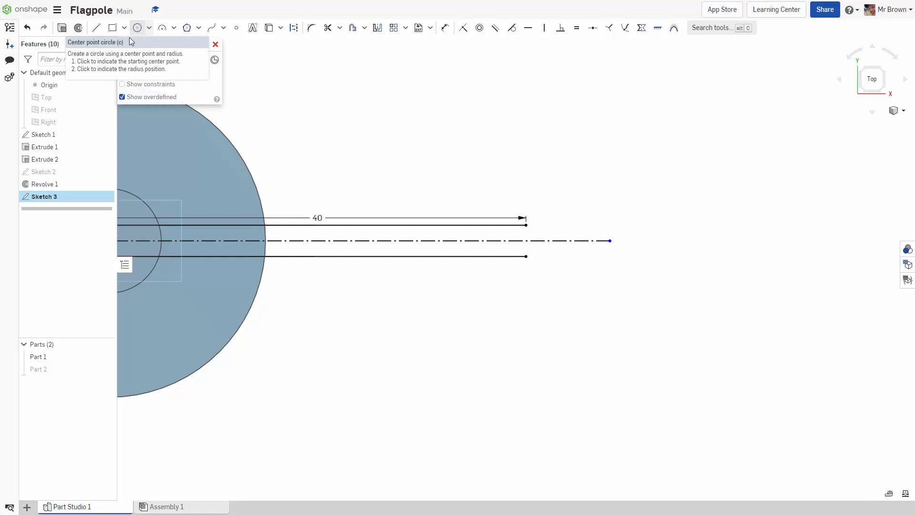
{"action": "left_click", "coordinate": [95, 27]}
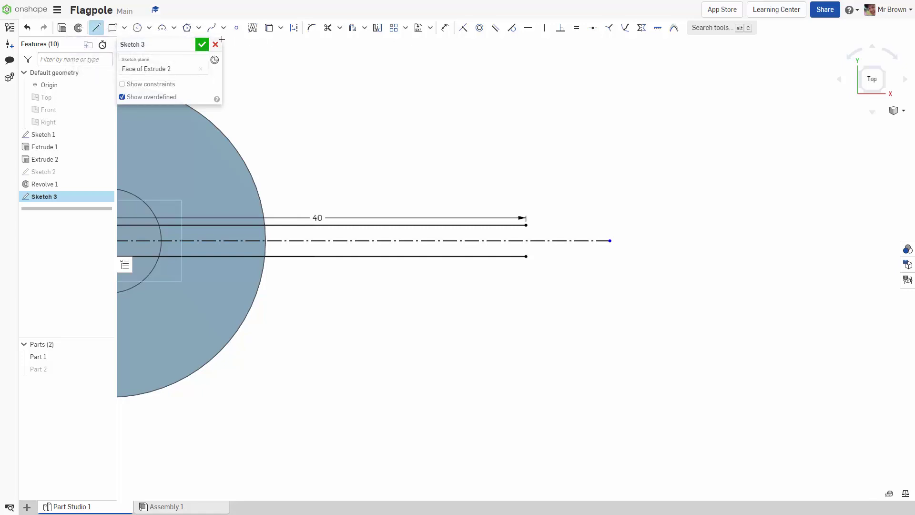
{"action": "left_click", "coordinate": [294, 28]}
{"action": "left_click", "coordinate": [526, 256]}
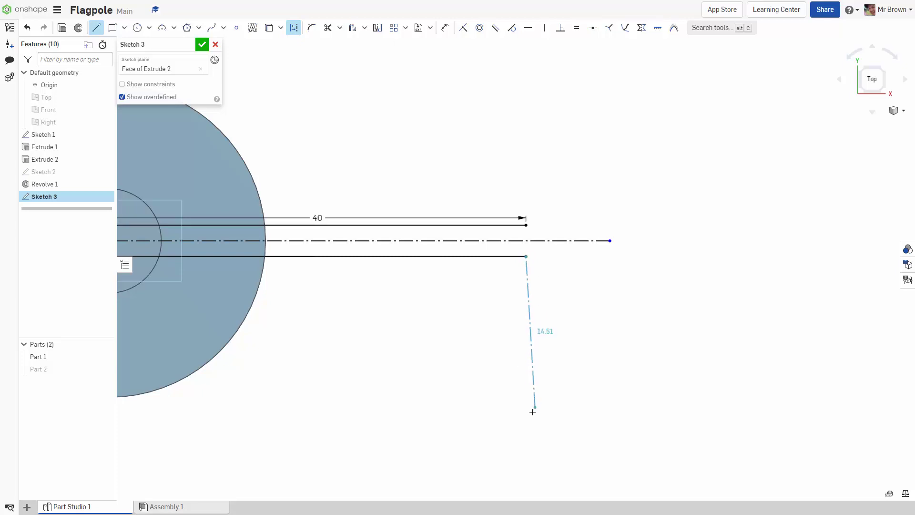
{"action": "left_click", "coordinate": [524, 427]}
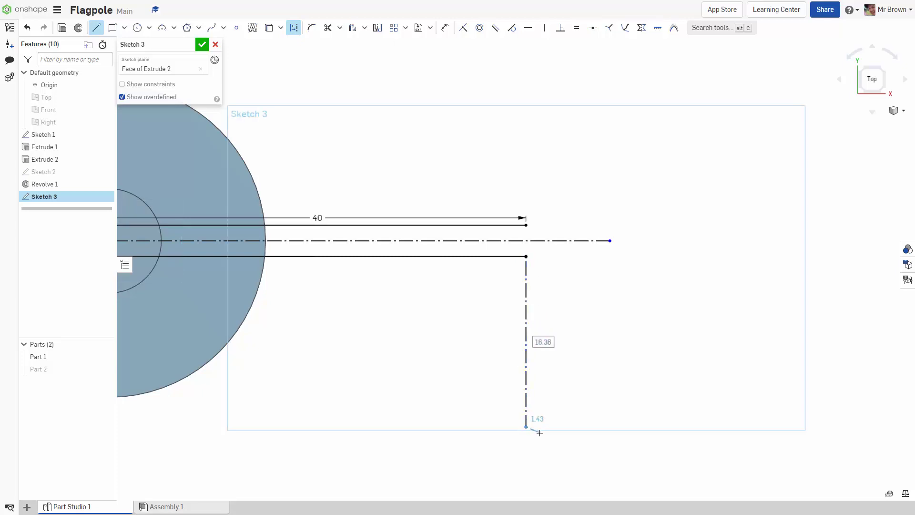
{"action": "key", "text": "Escape"}
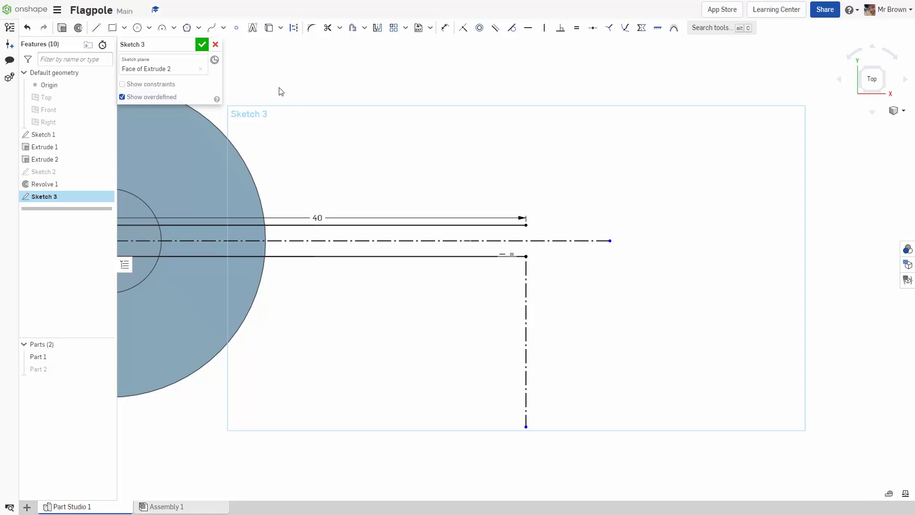
Place a sketch point on the vertical construction line.
{"action": "left_click", "coordinate": [235, 29]}
{"action": "left_click", "coordinate": [527, 312]}
{"action": "scroll", "coordinate": [491, 347], "scroll_direction": "up", "scroll_amount": 2}
{"action": "key", "text": "Escape"}
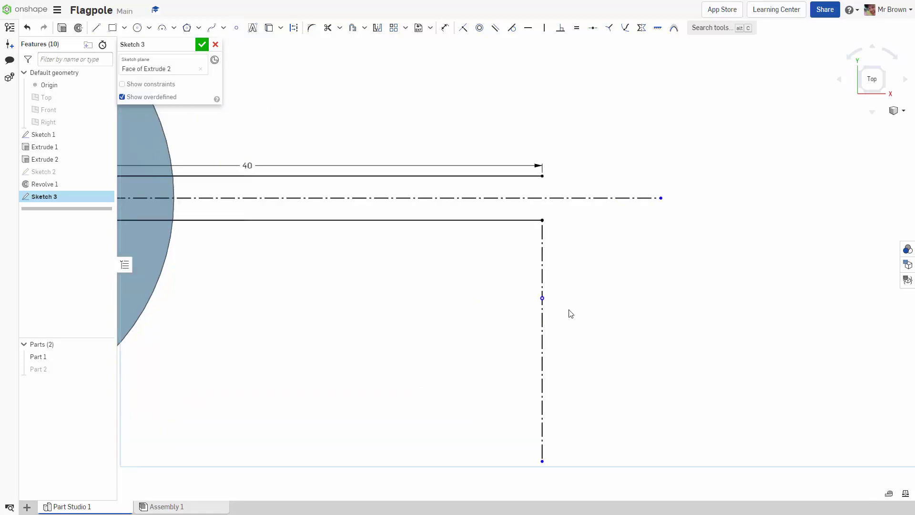
Draw a Ø12 circle centred on the new point, touching the lower line's right end.
{"action": "left_click", "coordinate": [138, 28]}
{"action": "left_click", "coordinate": [542, 297]}
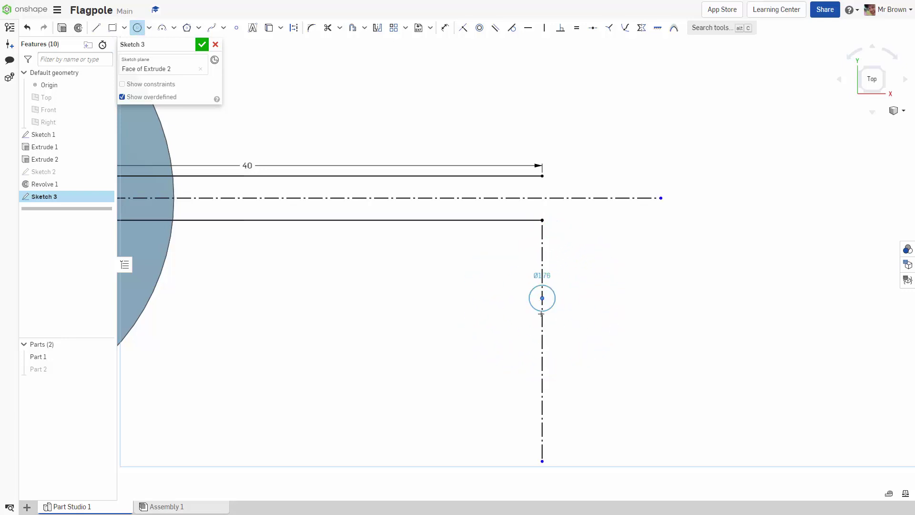
{"action": "left_click", "coordinate": [543, 220]}
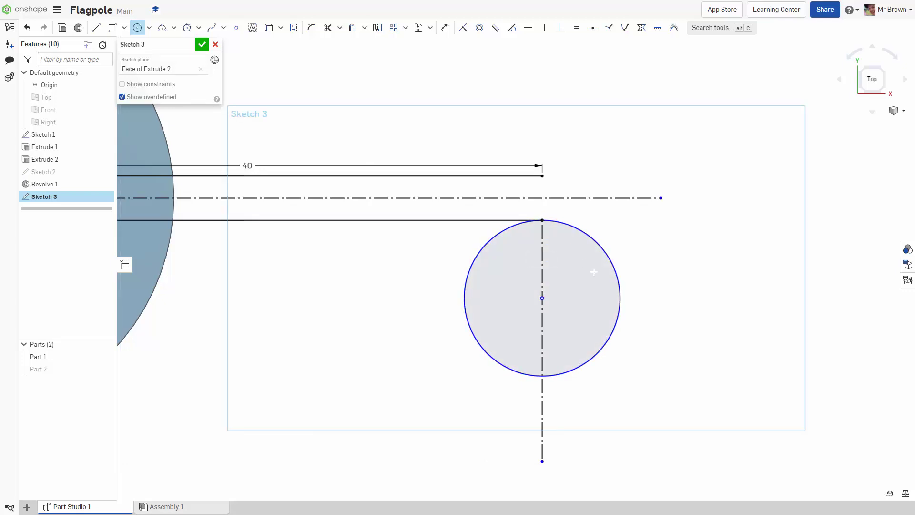
{"action": "type", "text": "12"}
{"action": "key", "text": "Return"}
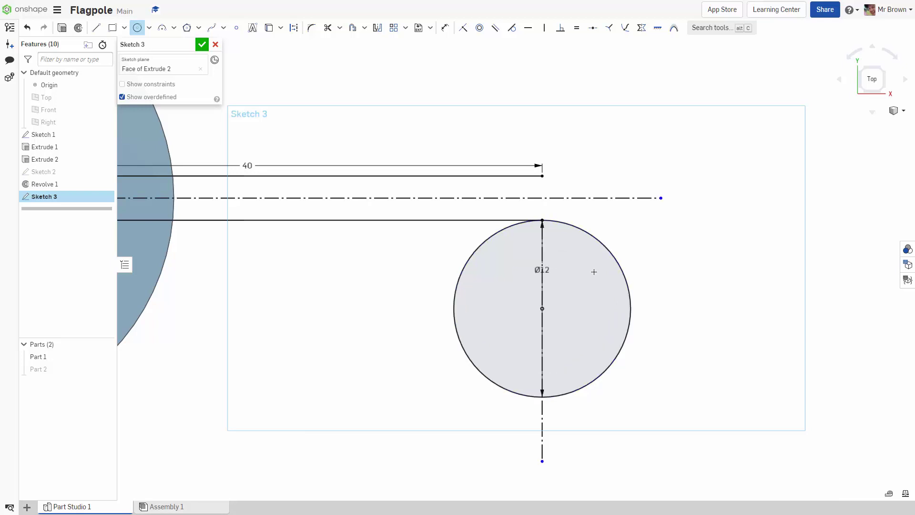
{"action": "scroll", "coordinate": [595, 275], "scroll_direction": "down", "scroll_amount": 3}
{"action": "middle_click_drag", "start_coordinate": [701, 347], "coordinate": [599, 341]}
{"action": "scroll", "coordinate": [552, 358], "scroll_direction": "up", "scroll_amount": 2}
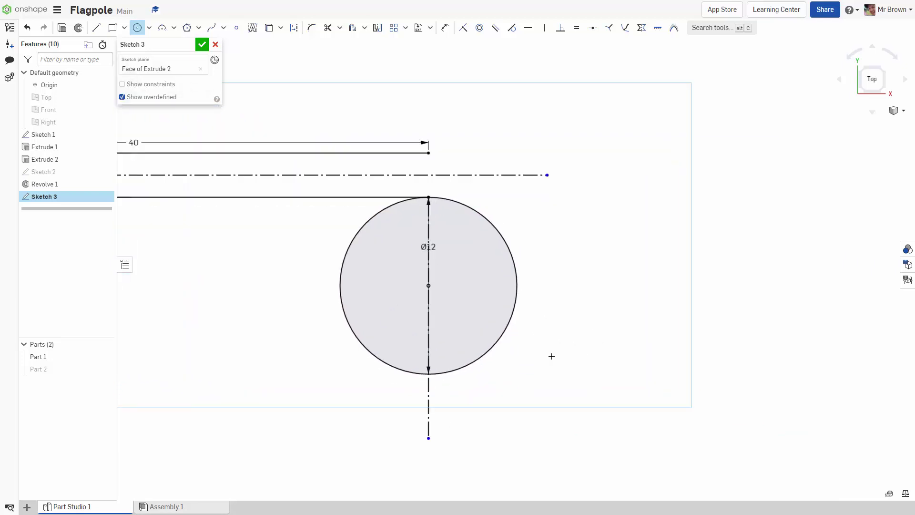
{"action": "key", "text": "Escape"}
{"action": "double_click", "coordinate": [436, 247]}
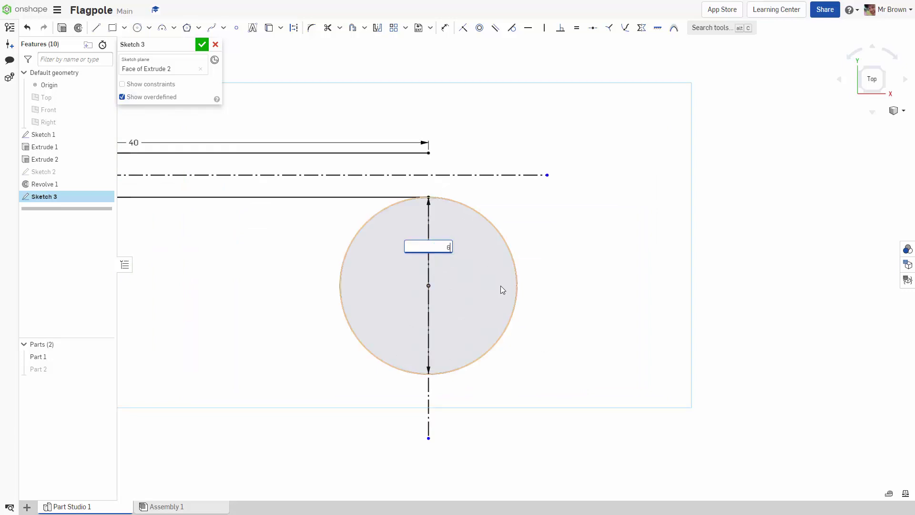
Change the first circle's diameter to 6 mm.
{"action": "key", "text": "Return"}
{"action": "scroll", "coordinate": [501, 286], "scroll_direction": "up", "scroll_amount": 5}
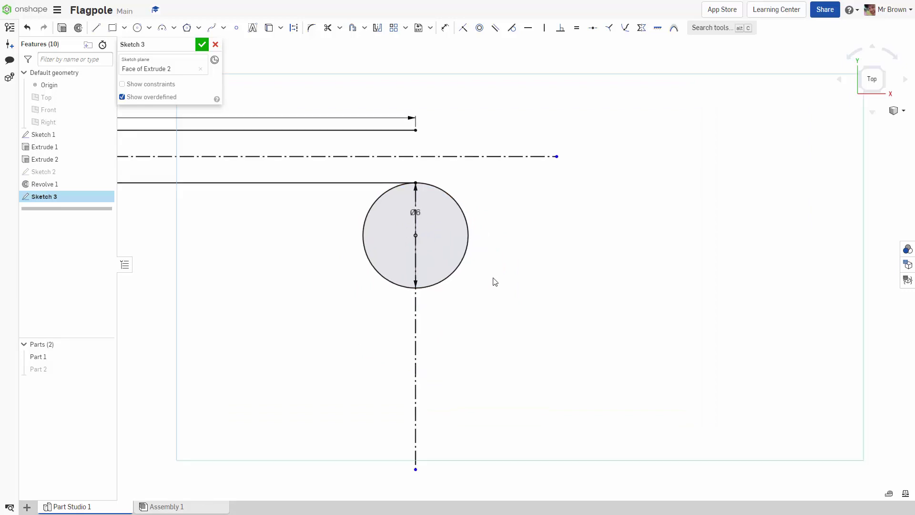
{"action": "scroll", "coordinate": [504, 246], "scroll_direction": "down", "scroll_amount": 3}
{"action": "middle_click_drag", "start_coordinate": [377, 214], "coordinate": [454, 316]}
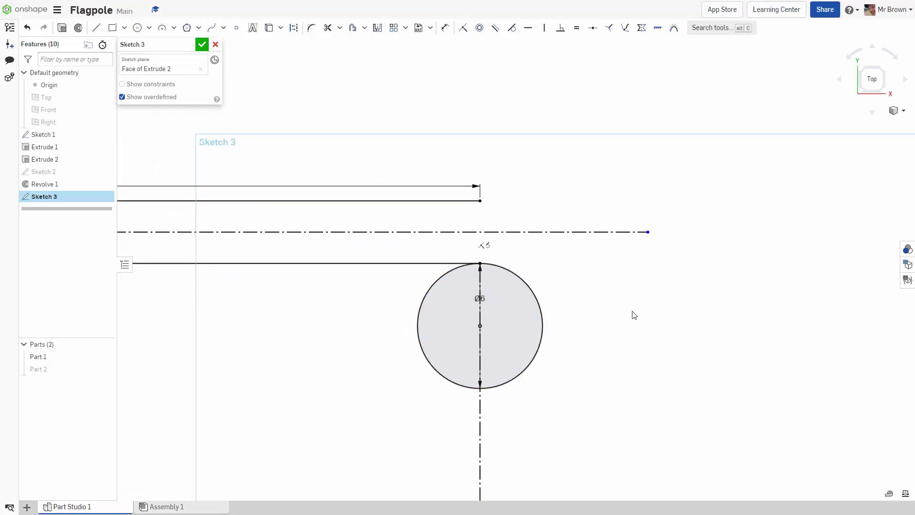
{"action": "scroll", "coordinate": [629, 318], "scroll_direction": "down", "scroll_amount": 2}
{"action": "middle_click_drag", "start_coordinate": [625, 321], "coordinate": [556, 312]}
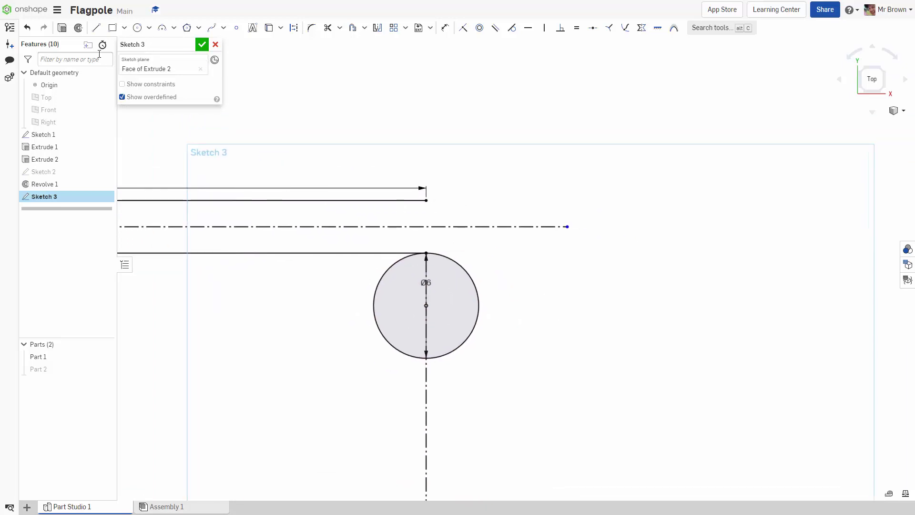
Draw a concentric Ø12 circle around the Ø6 circle, reaching the upper flag line.
{"action": "left_click", "coordinate": [138, 27]}
{"action": "left_click", "coordinate": [434, 295]}
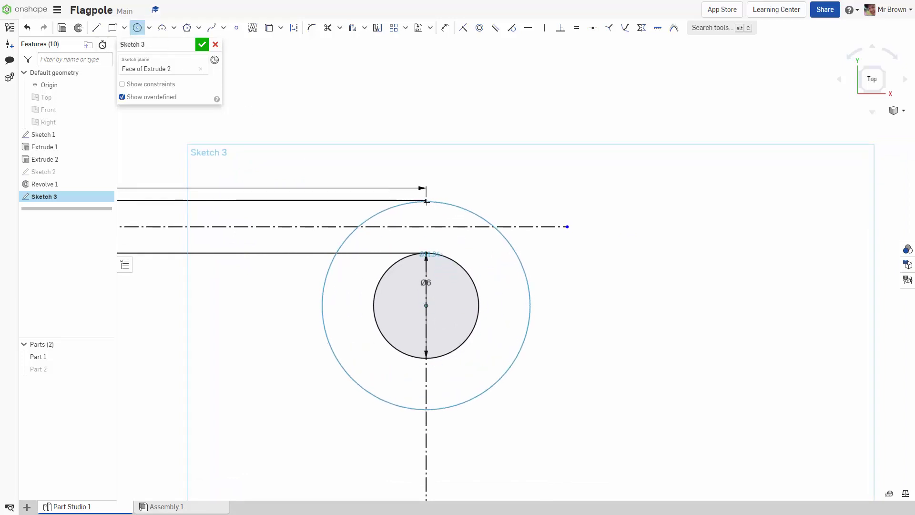
{"action": "left_click", "coordinate": [425, 202]}
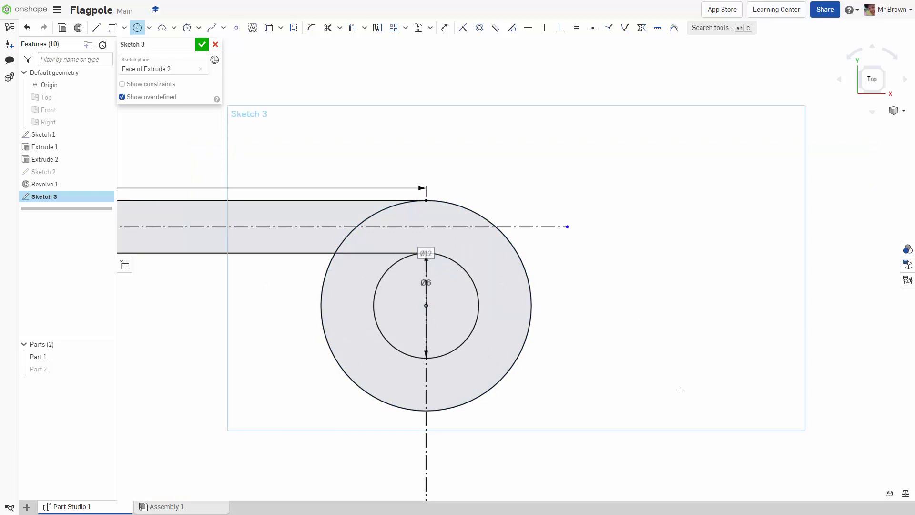
{"action": "key", "text": "Escape"}
{"action": "scroll", "coordinate": [629, 365], "scroll_direction": "down", "scroll_amount": 3}
{"action": "middle_click_drag", "start_coordinate": [629, 364], "coordinate": [533, 327]}
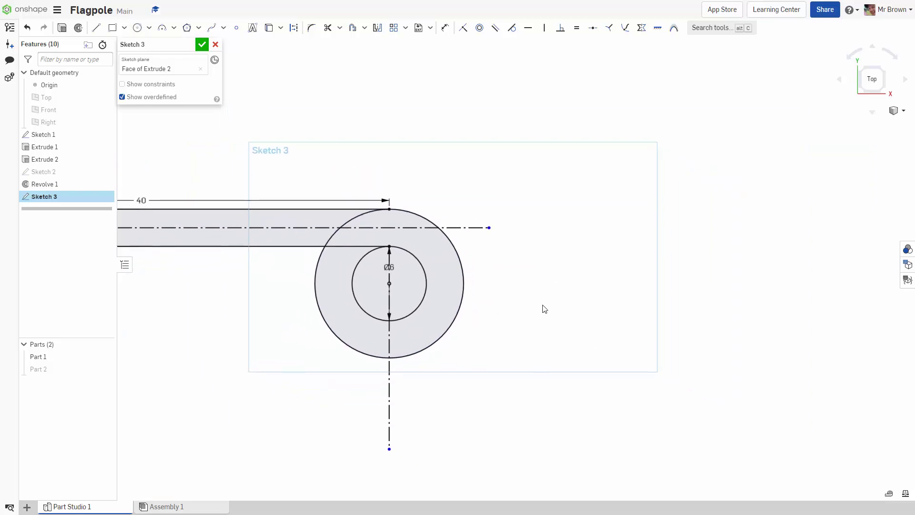
Draw a horizontal construction line rightward from the ring's centre.
{"action": "left_click", "coordinate": [96, 27]}
{"action": "left_click", "coordinate": [295, 28]}
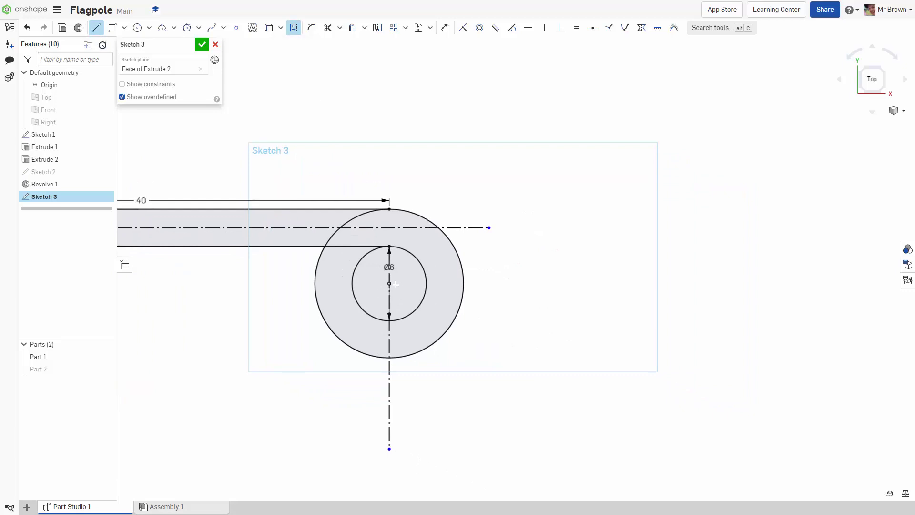
{"action": "left_click", "coordinate": [389, 284]}
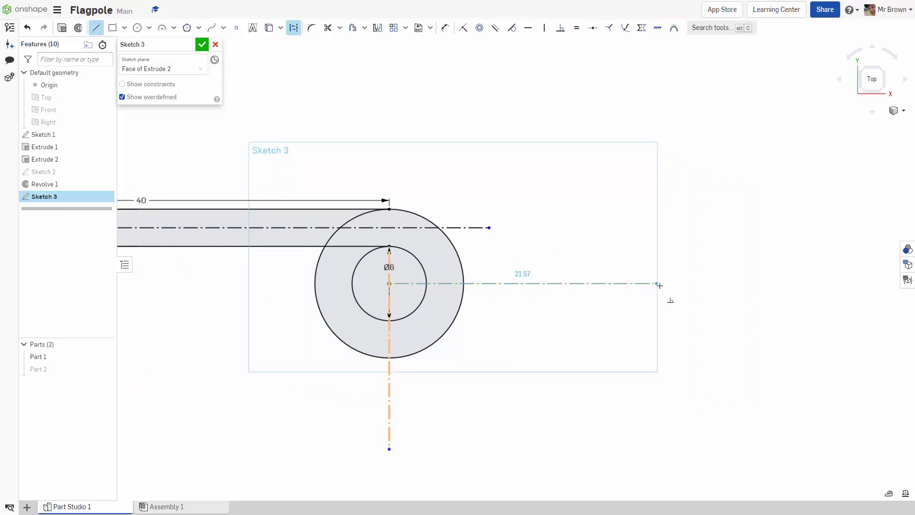
{"action": "left_click", "coordinate": [698, 284]}
{"action": "key", "text": "Escape"}
{"action": "scroll", "coordinate": [529, 389], "scroll_direction": "up", "scroll_amount": 4}
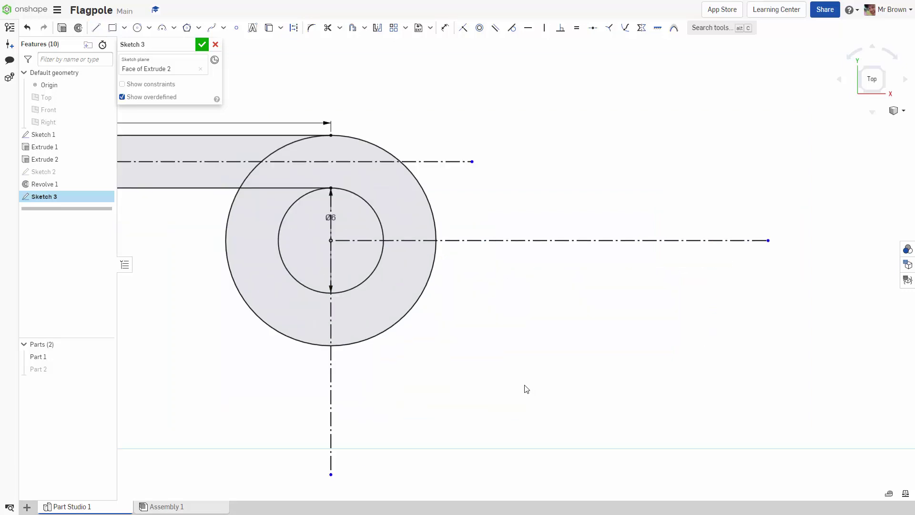
Place a sketch point on the horizontal centreline right of the ring.
{"action": "left_click", "coordinate": [235, 29]}
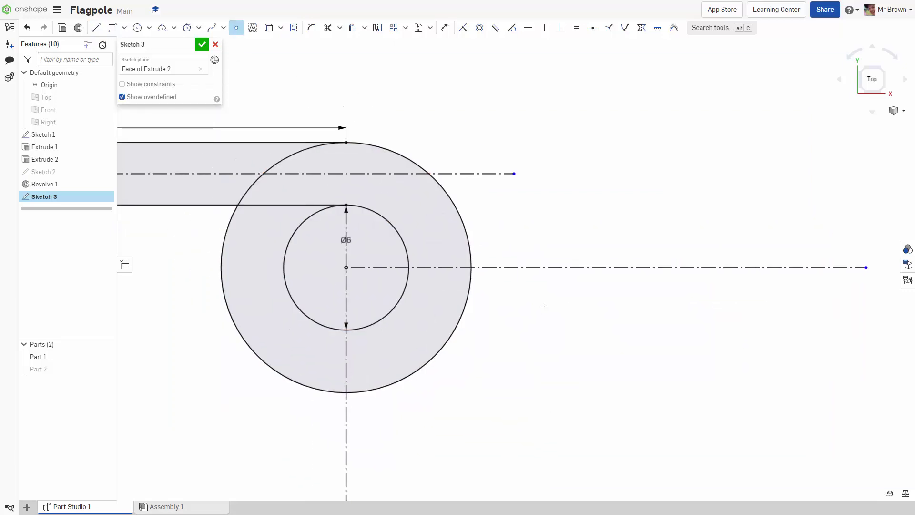
{"action": "left_click", "coordinate": [553, 267]}
{"action": "scroll", "coordinate": [535, 345], "scroll_direction": "down", "scroll_amount": 3}
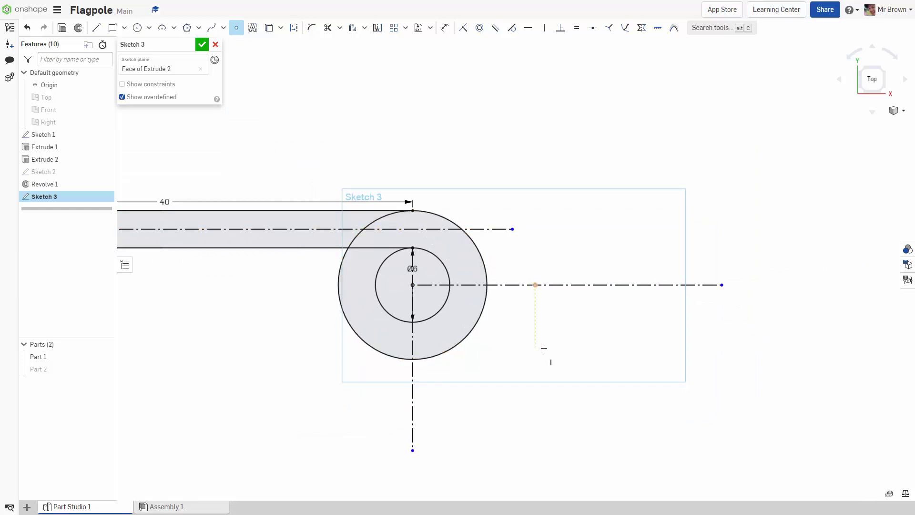
Draw a Ø6 circle on the centreline, touching the first ring's Ø12 circle.
{"action": "left_click", "coordinate": [137, 28]}
{"action": "left_click", "coordinate": [534, 285]}
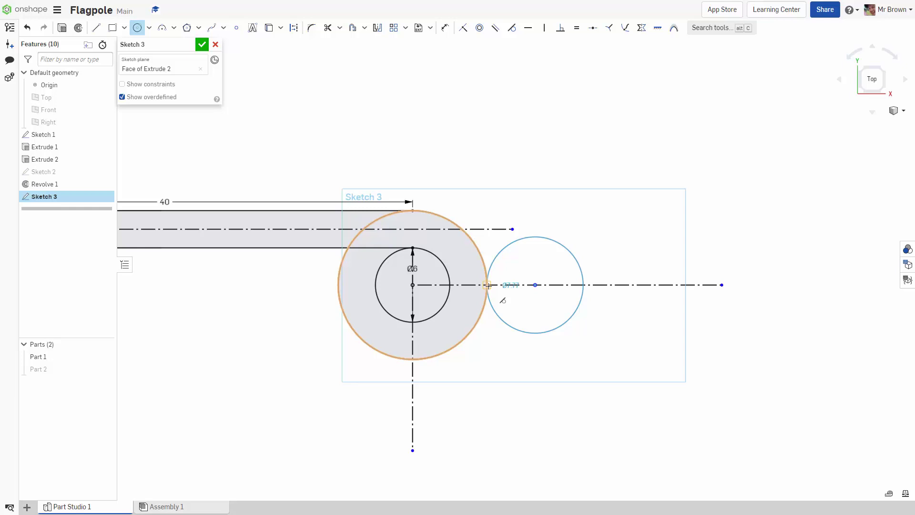
{"action": "left_click", "coordinate": [489, 285]}
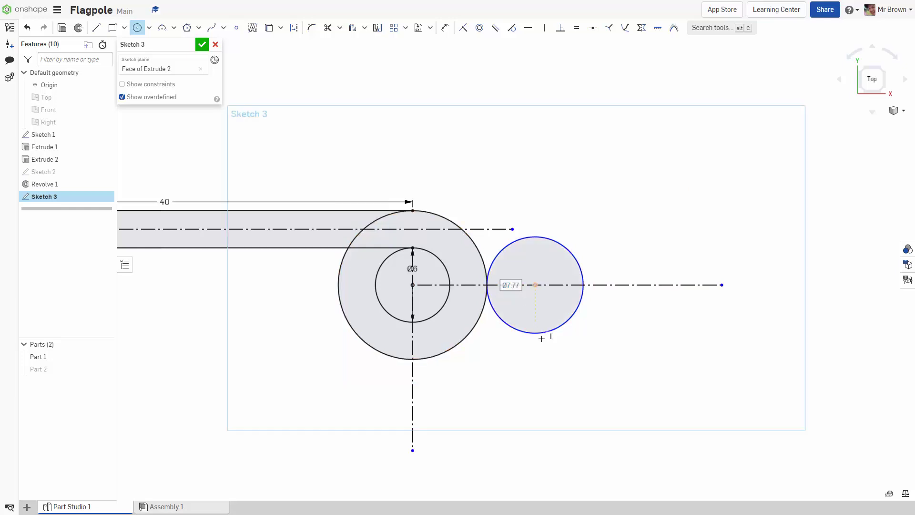
{"action": "type", "text": "6"}
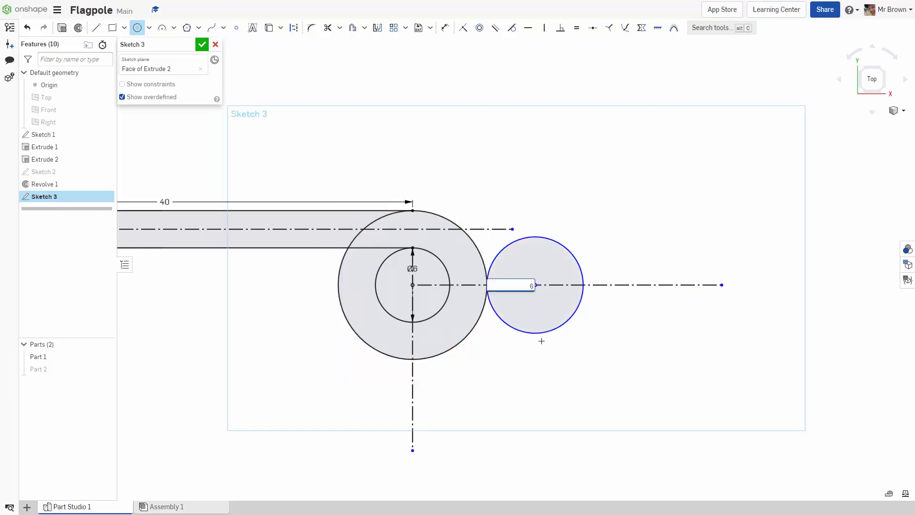
{"action": "key", "text": "Return"}
Add a concentric Ø12 circle around the new Ø6 circle.
{"action": "scroll", "coordinate": [527, 332], "scroll_direction": "up", "scroll_amount": 5}
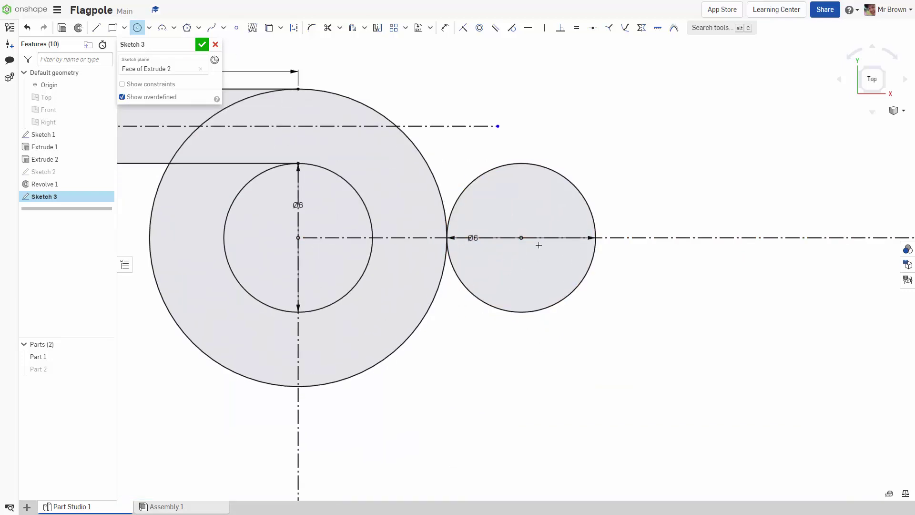
{"action": "left_click", "coordinate": [522, 237]}
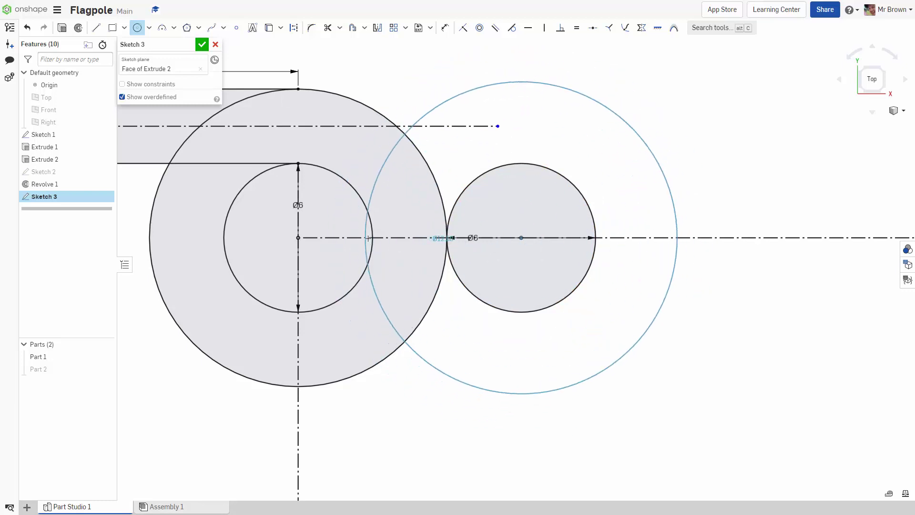
{"action": "left_click", "coordinate": [374, 237]}
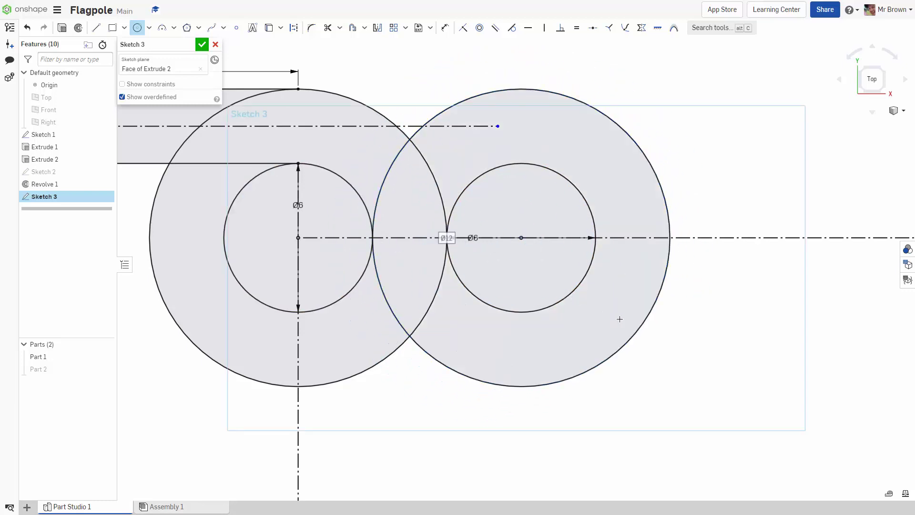
{"action": "key", "text": "Escape"}
{"action": "scroll", "coordinate": [489, 306], "scroll_direction": "down", "scroll_amount": 3}
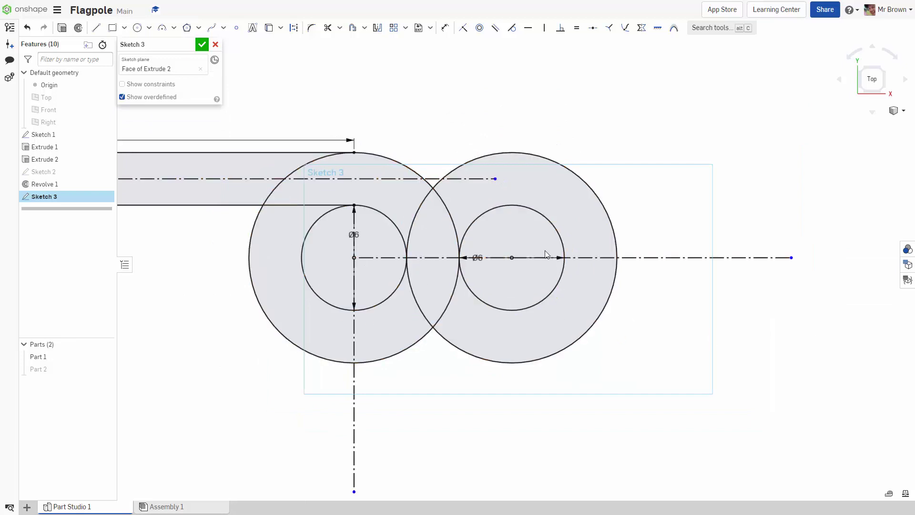
Draw a vertical construction line down from the second ring's centre.
{"action": "left_click", "coordinate": [96, 27]}
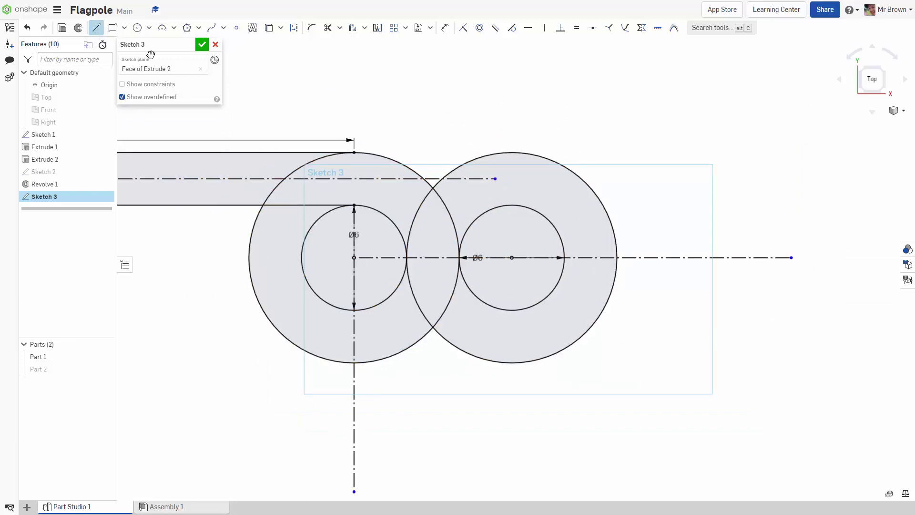
{"action": "left_click", "coordinate": [292, 28]}
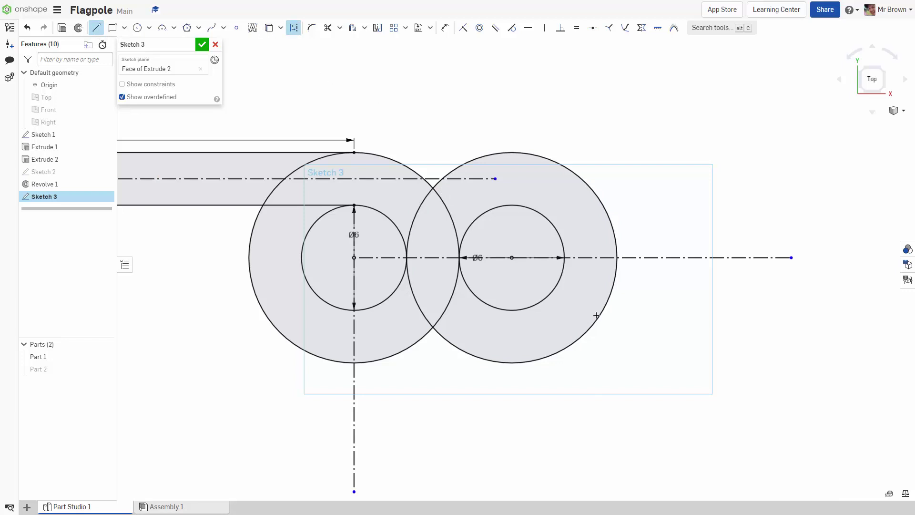
{"action": "left_click", "coordinate": [512, 258]}
{"action": "left_click", "coordinate": [512, 463]}
{"action": "key", "text": "Escape"}
{"action": "key", "text": "f"}
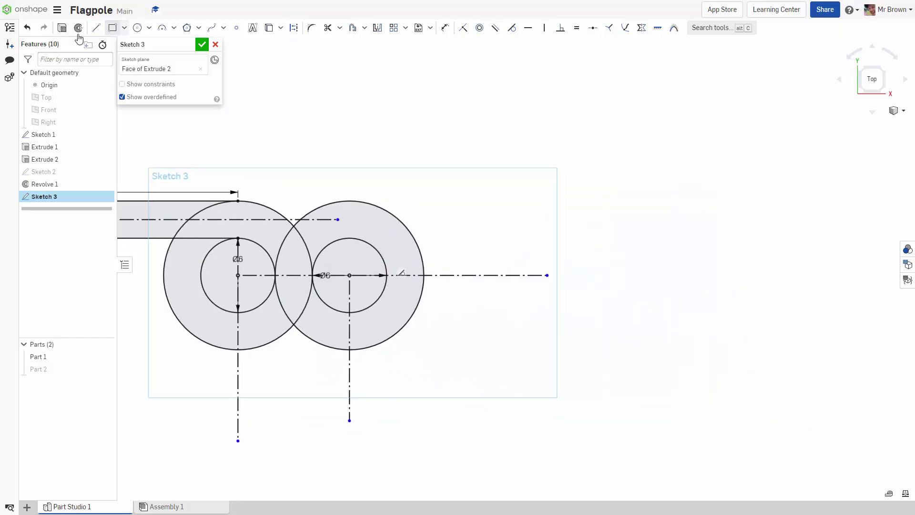
Draw an 80-long horizontal line rightward from the outer circle's bottom.
{"action": "left_click", "coordinate": [95, 27]}
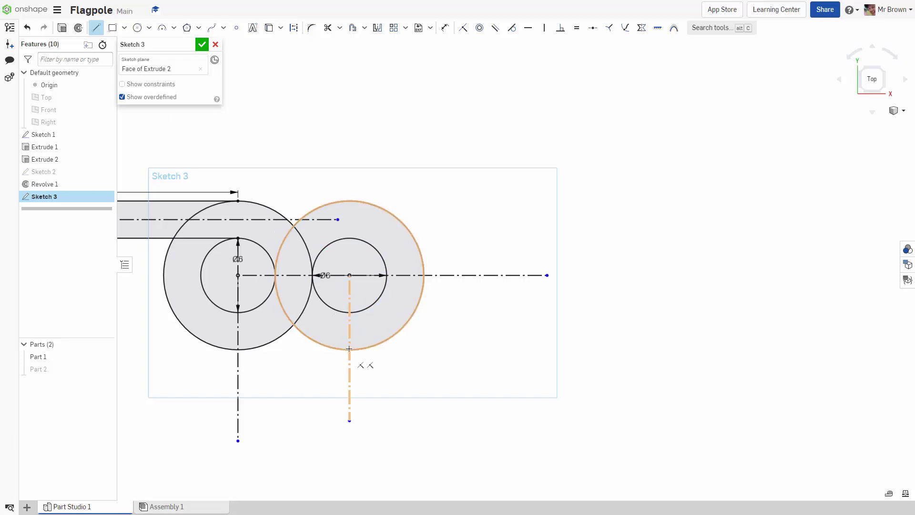
{"action": "scroll", "coordinate": [345, 353], "scroll_direction": "up", "scroll_amount": 3}
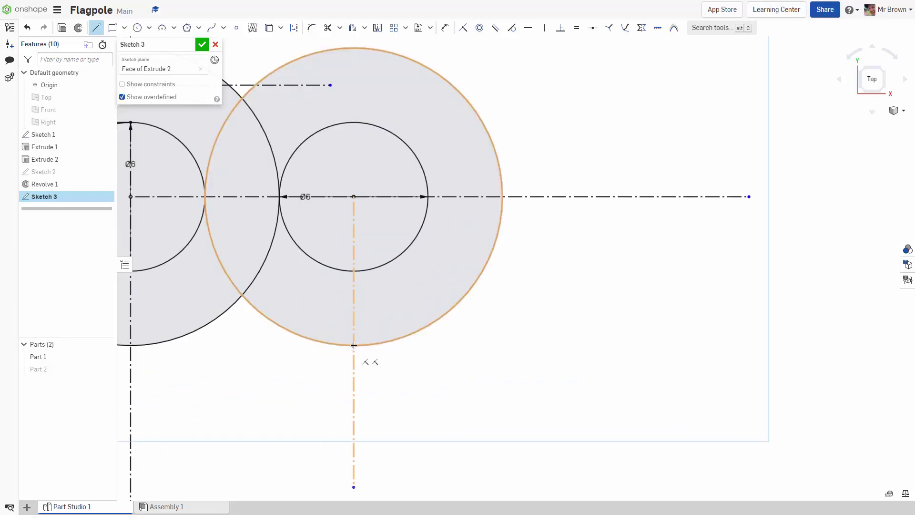
{"action": "mouse_move", "coordinate": [354, 346]}
{"action": "left_mouse_down"}
{"action": "mouse_move", "coordinate": [452, 352]}
{"action": "mouse_move", "coordinate": [817, 340]}
{"action": "mouse_move", "coordinate": [515, 337]}
{"action": "mouse_move", "coordinate": [557, 311]}
{"action": "left_mouse_up"}
{"action": "scroll", "coordinate": [695, 348], "scroll_direction": "down", "scroll_amount": 3}
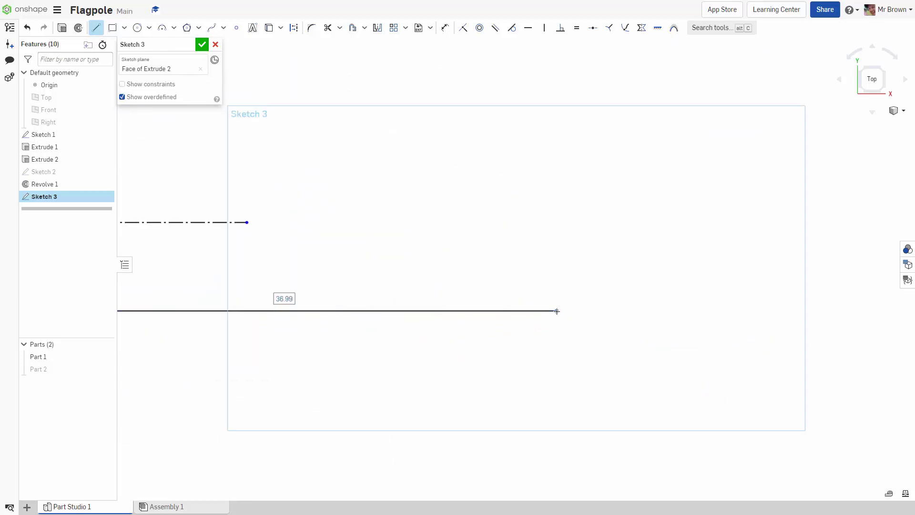
{"action": "type", "text": "80"}
{"action": "key", "text": "Return"}
{"action": "scroll", "coordinate": [549, 320], "scroll_direction": "down", "scroll_amount": 3}
{"action": "scroll", "coordinate": [546, 323], "scroll_direction": "down", "scroll_amount": 3}
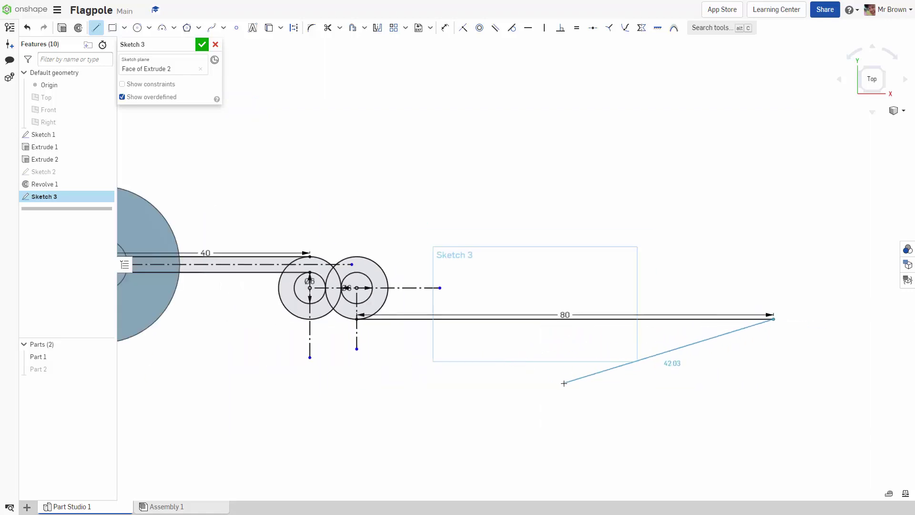
{"action": "key", "text": "Escape"}
{"action": "scroll", "coordinate": [357, 352], "scroll_direction": "up", "scroll_amount": 3}
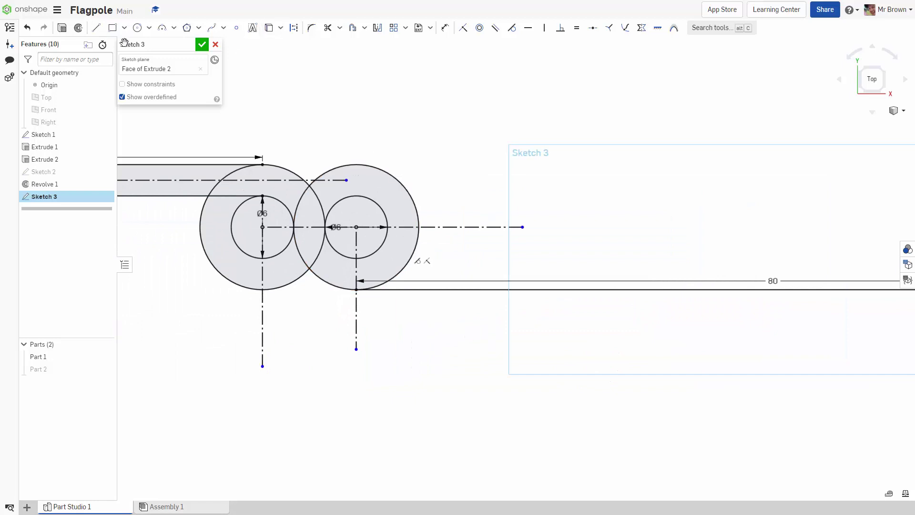
Draw a second horizontal line rightward from the vertical centreline.
{"action": "left_click", "coordinate": [96, 27]}
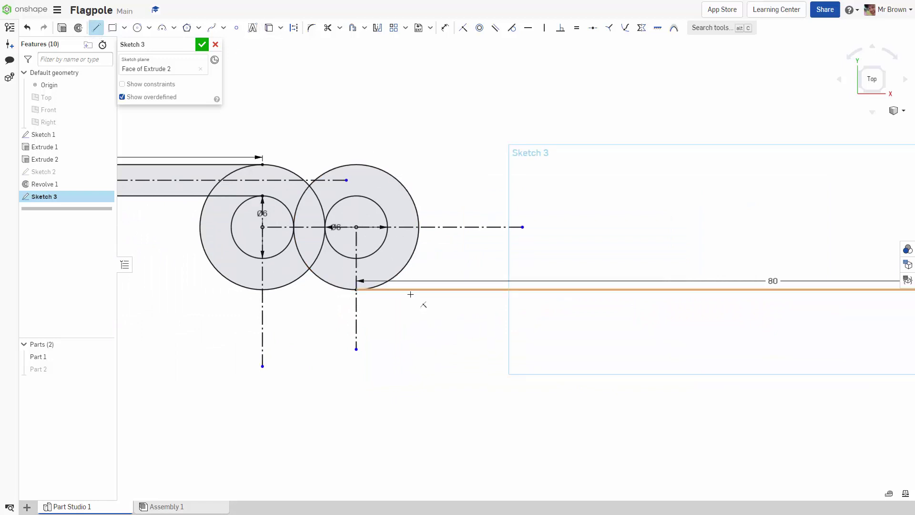
{"action": "left_click", "coordinate": [357, 257]}
{"action": "left_click", "coordinate": [624, 260]}
{"action": "key", "text": "Escape"}
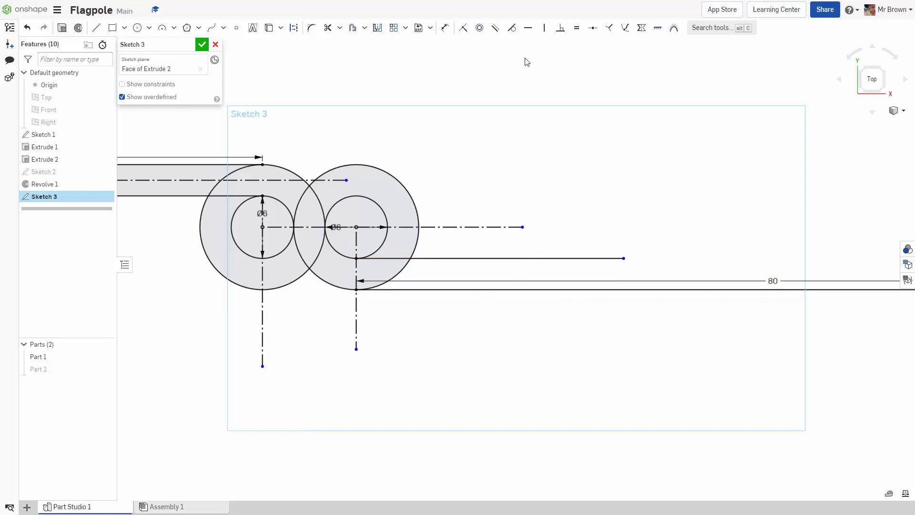
Make the middle horizontal line equal in length to the 80-long bottom line.
{"action": "left_click", "coordinate": [576, 27]}
{"action": "left_click", "coordinate": [591, 289]}
{"action": "left_click", "coordinate": [588, 259]}
{"action": "key", "text": "f"}
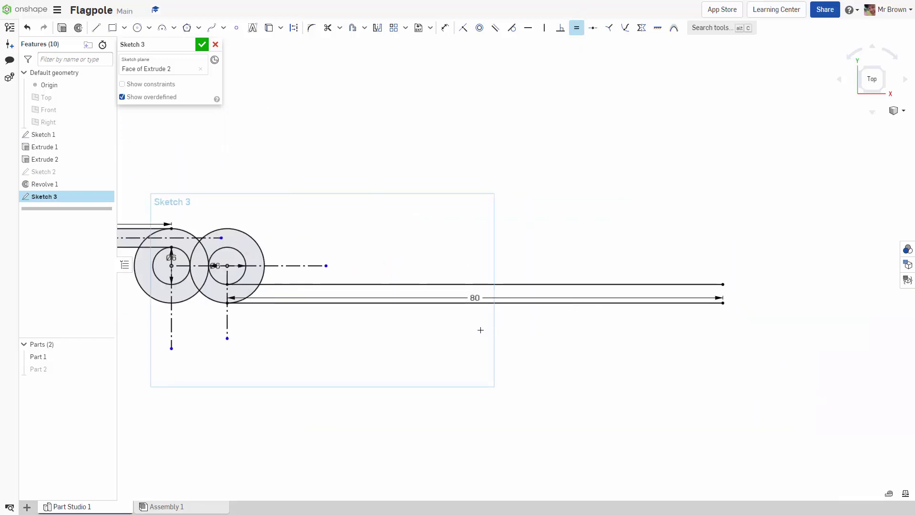
{"action": "key", "text": "Escape"}
Try a 90 length on the dimension, then set it back to 80.
{"action": "double_click", "coordinate": [475, 298]}
{"action": "type", "text": "90"}
{"action": "key", "text": "Return"}
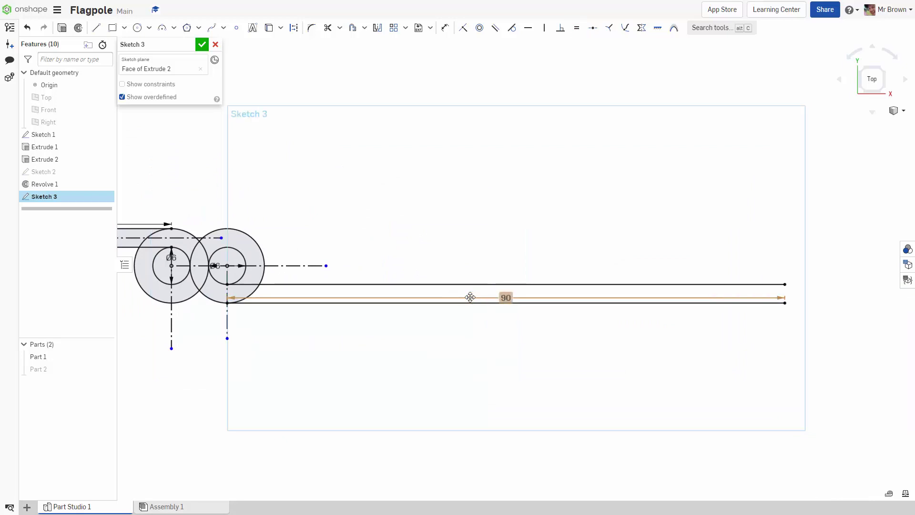
{"action": "double_click", "coordinate": [504, 296]}
{"action": "type", "text": "80"}
{"action": "key", "text": "Return"}
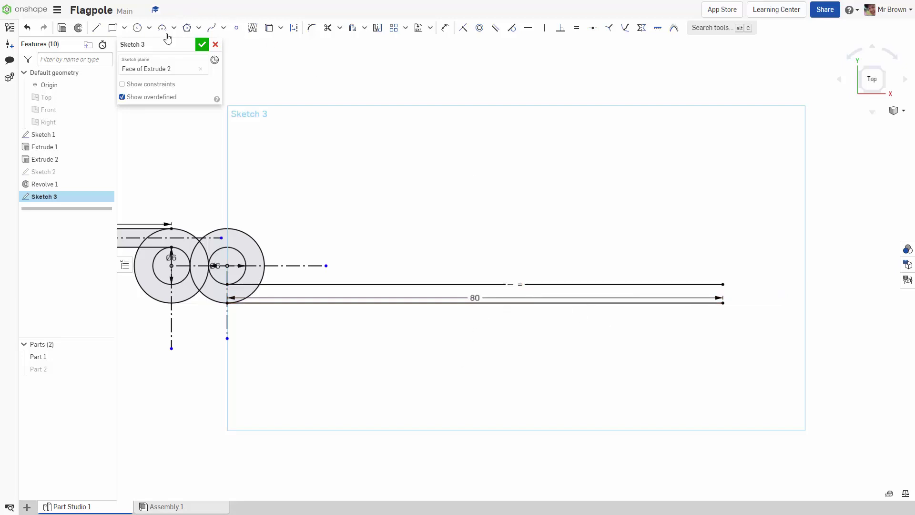
Join the two lines' right ends with a vertical line, closing the strip.
{"action": "left_click", "coordinate": [96, 28]}
{"action": "left_click", "coordinate": [723, 302]}
{"action": "left_click", "coordinate": [723, 284]}
{"action": "key", "text": "Escape"}
{"action": "scroll", "coordinate": [282, 334], "scroll_direction": "down", "scroll_amount": 2}
{"action": "mouse_move", "coordinate": [309, 357]}
{"action": "middle_mouse_down"}
{"action": "mouse_move", "coordinate": [748, 376]}
{"action": "mouse_move", "coordinate": [605, 363]}
{"action": "middle_mouse_up"}
{"action": "scroll", "coordinate": [605, 364], "scroll_direction": "up", "scroll_amount": 2}
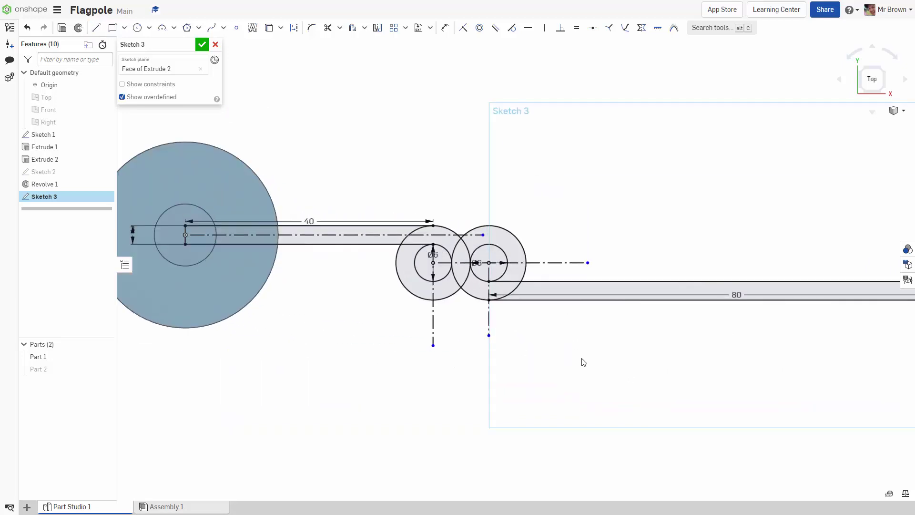
{"action": "scroll", "coordinate": [539, 355], "scroll_direction": "up", "scroll_amount": 2}
{"action": "middle_click_drag", "start_coordinate": [476, 347], "coordinate": [562, 382]}
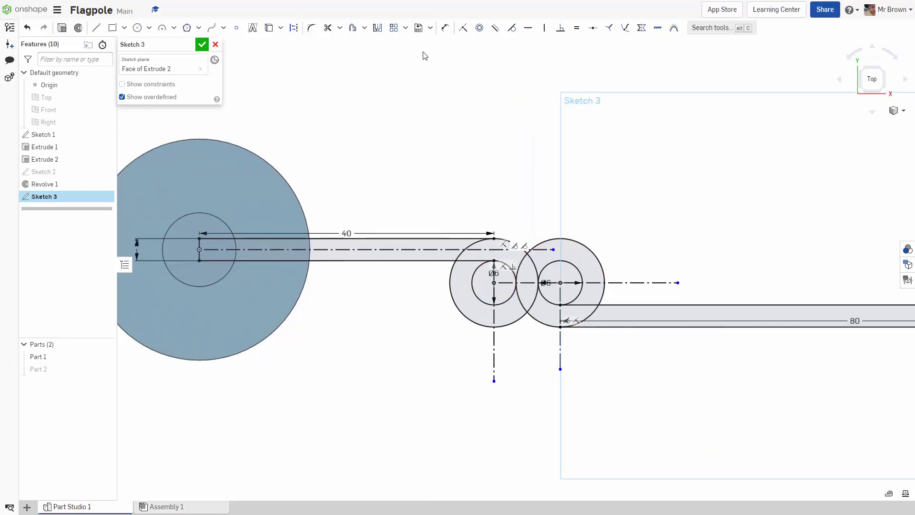
Trim the outer, inner and small circle arcs around the bend in Sketch 3.
{"action": "left_click", "coordinate": [340, 29]}
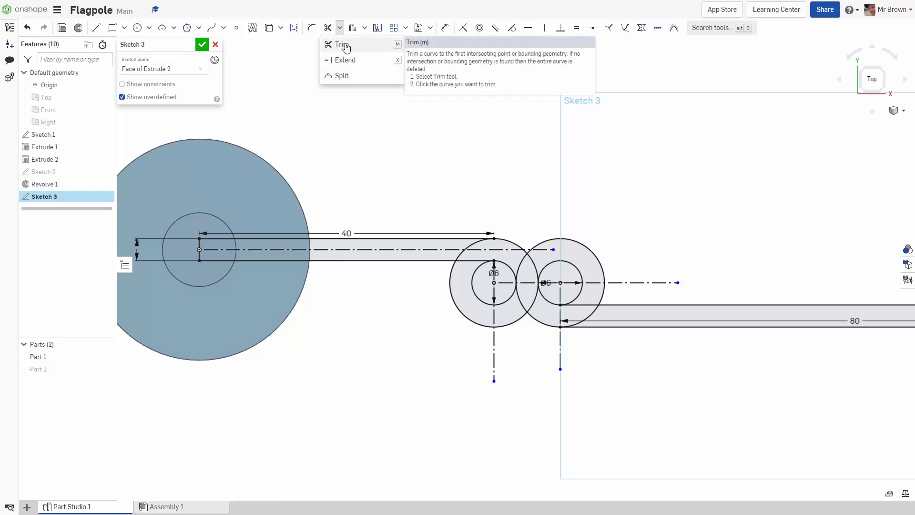
{"action": "left_click", "coordinate": [342, 45]}
{"action": "scroll", "coordinate": [480, 311], "scroll_direction": "up", "scroll_amount": 5}
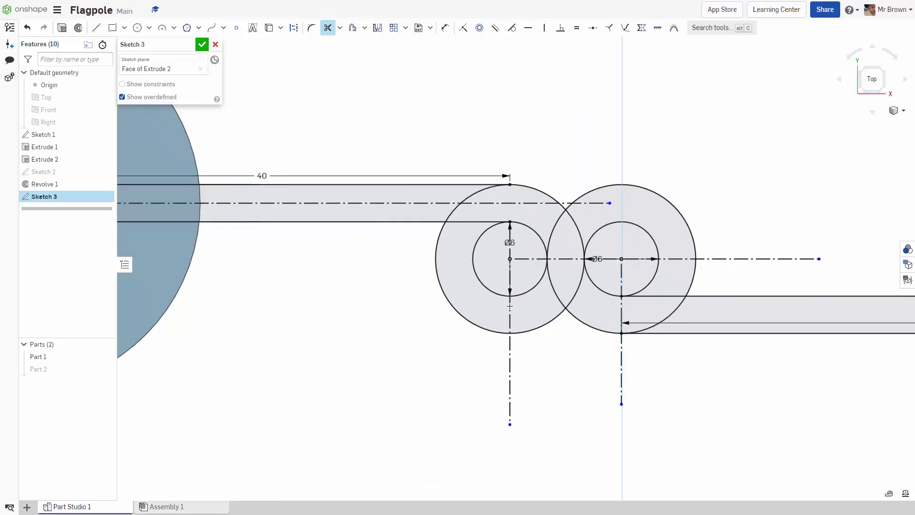
{"action": "left_click", "coordinate": [424, 284]}
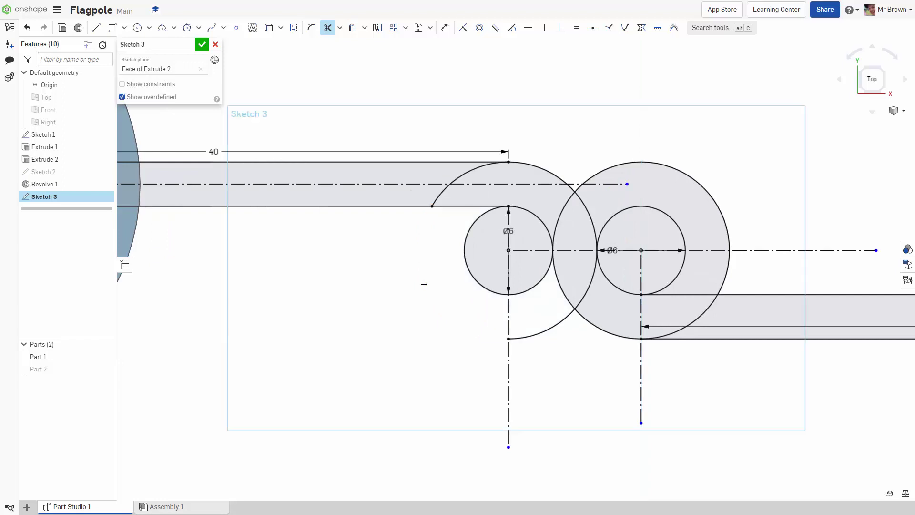
{"action": "left_click", "coordinate": [550, 329]}
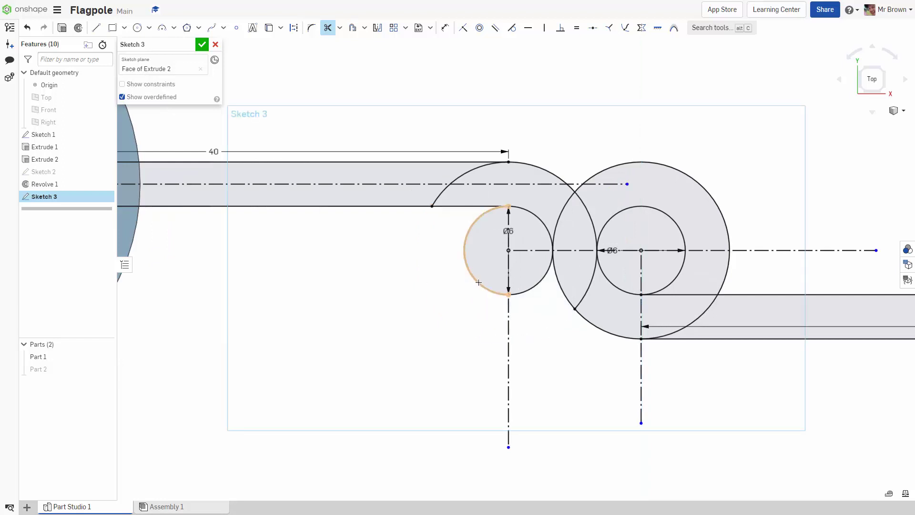
{"action": "left_click", "coordinate": [479, 283]}
{"action": "left_click", "coordinate": [534, 286]}
{"action": "middle_click_drag", "start_coordinate": [564, 362], "coordinate": [464, 365]}
{"action": "left_click", "coordinate": [496, 290]}
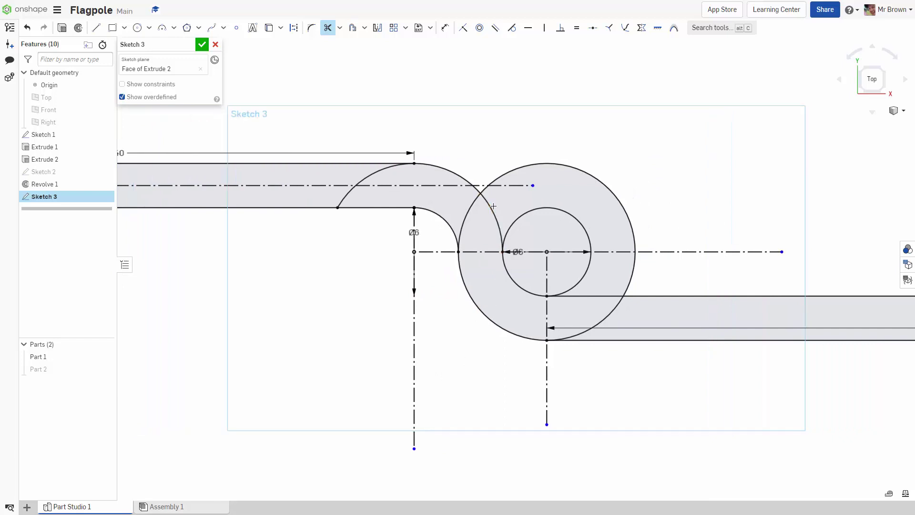
{"action": "left_click", "coordinate": [497, 222]}
{"action": "left_click", "coordinate": [350, 193]}
{"action": "left_click", "coordinate": [374, 172]}
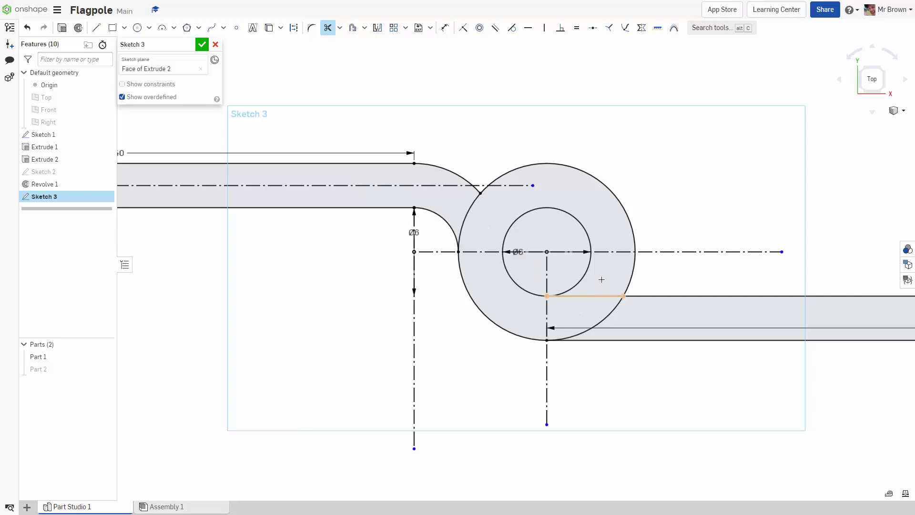
{"action": "left_click", "coordinate": [597, 176]}
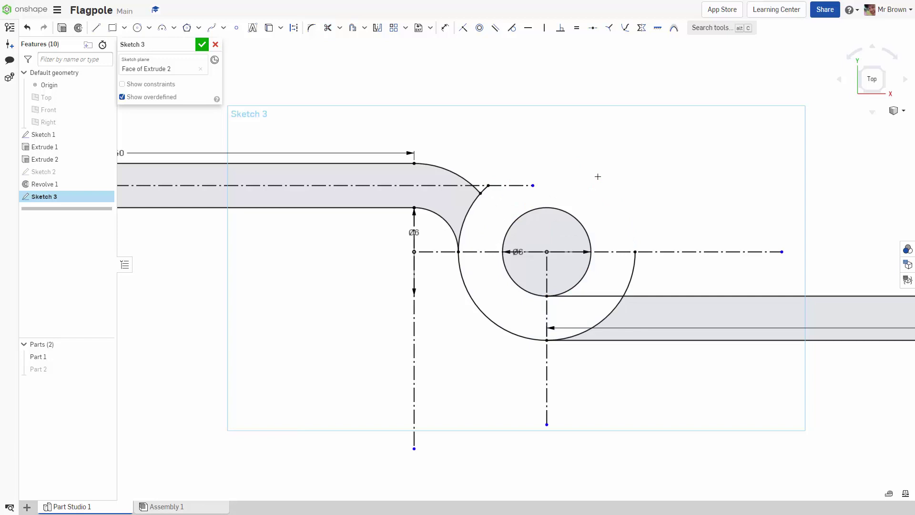
Undo the wrongly trimmed outer-circle arcs and a mistaken upper-arc trim.
{"action": "key", "text": "Escape"}
{"action": "key", "text": "ctrl+z"}
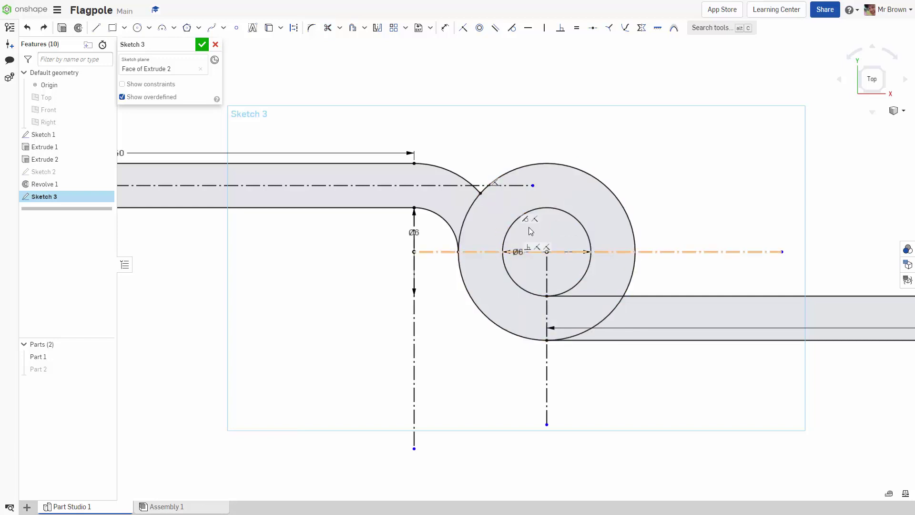
{"action": "key", "text": "ctrl+z"}
{"action": "key", "text": "ctrl+z"}
{"action": "key", "text": "ctrl+z"}
{"action": "key", "text": "ctrl+z"}
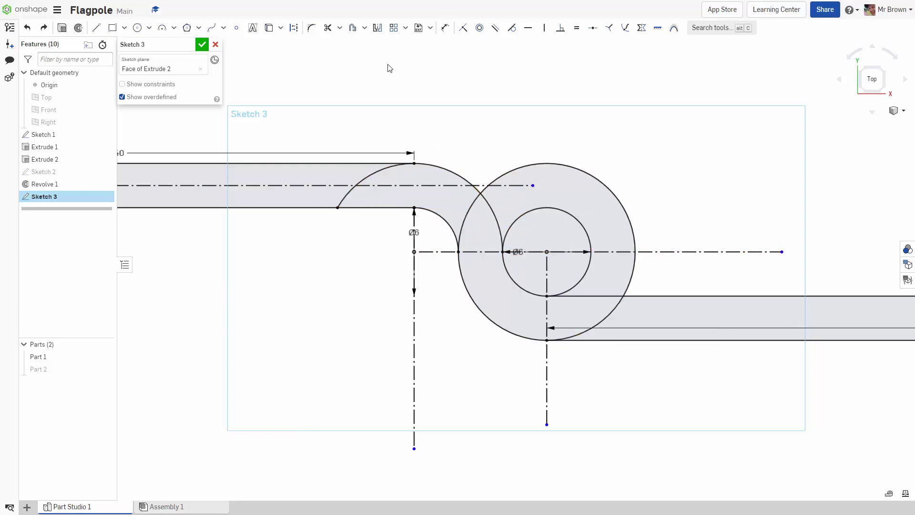
{"action": "left_click", "coordinate": [327, 28]}
{"action": "left_click", "coordinate": [450, 170]}
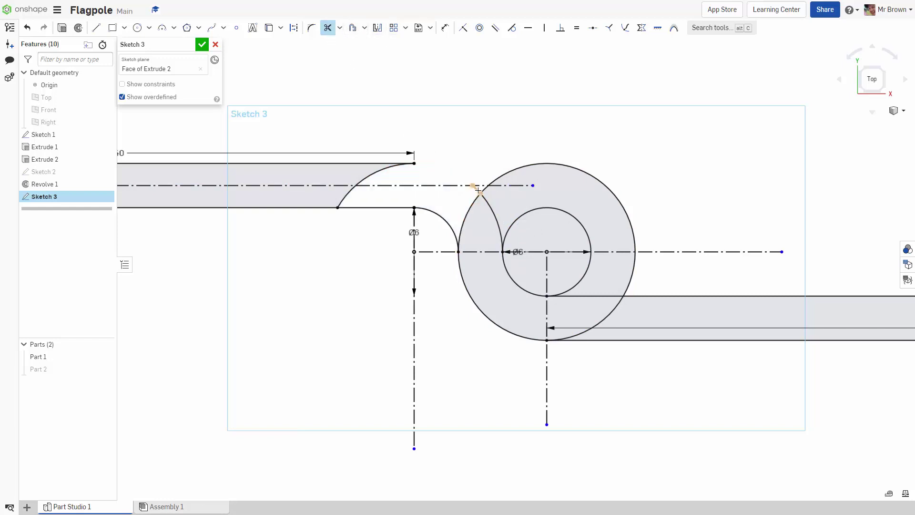
{"action": "key", "text": "Escape"}
{"action": "key", "text": "ctrl+z"}
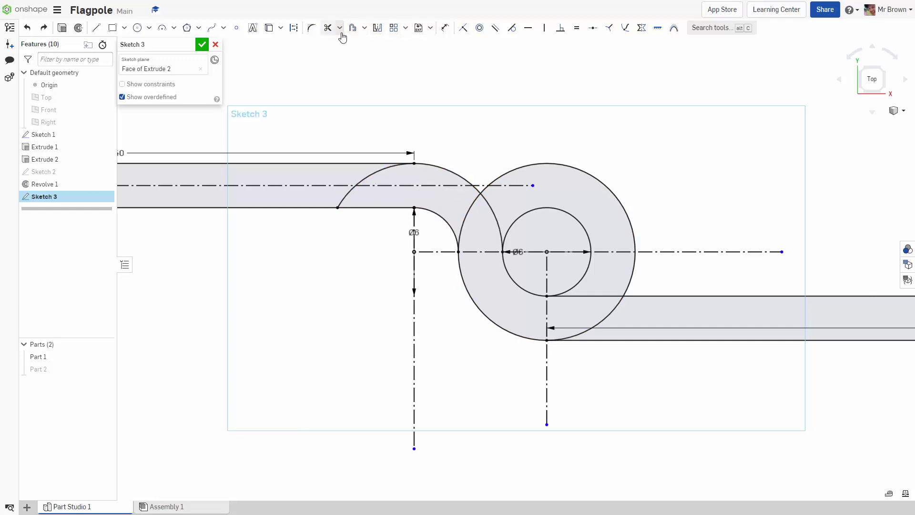
Trim the remaining outer, small and inner circle arcs until only the S-bend outline remains.
{"action": "left_click", "coordinate": [328, 27]}
{"action": "left_click", "coordinate": [379, 172]}
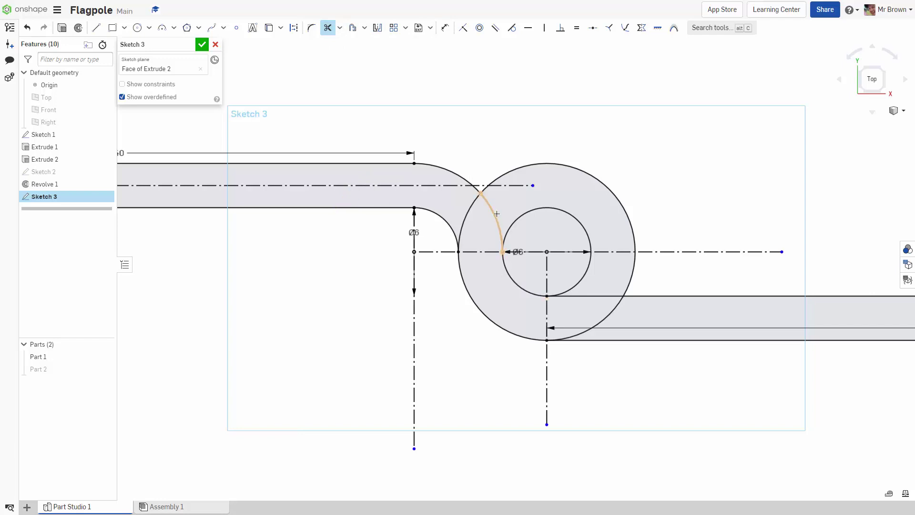
{"action": "left_click", "coordinate": [484, 190]}
{"action": "left_click", "coordinate": [507, 176]}
{"action": "left_click", "coordinate": [573, 215]}
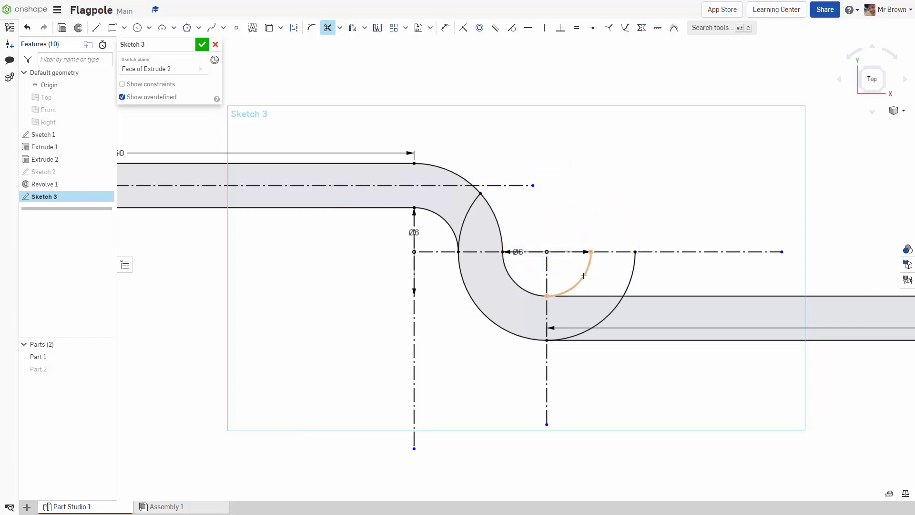
{"action": "left_click", "coordinate": [580, 282]}
{"action": "left_click", "coordinate": [608, 316]}
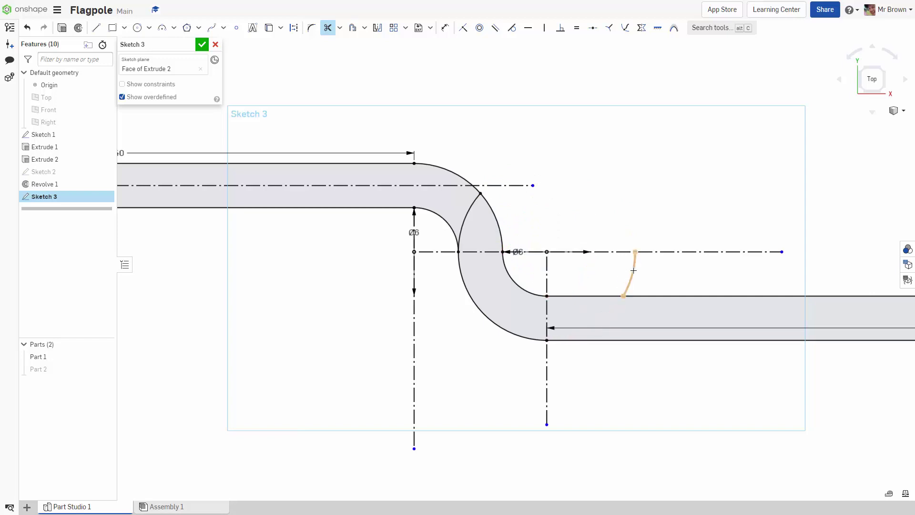
{"action": "left_click", "coordinate": [634, 271]}
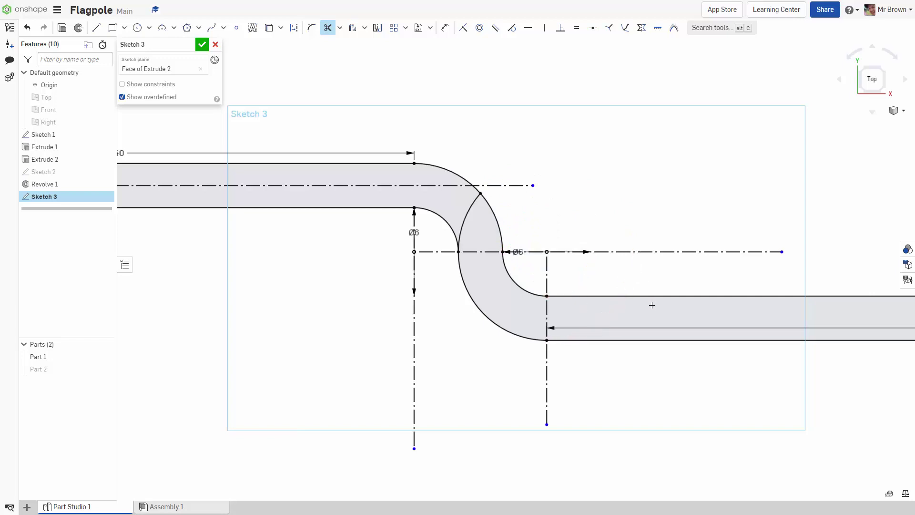
{"action": "left_click", "coordinate": [468, 223]}
{"action": "scroll", "coordinate": [627, 280], "scroll_direction": "down", "scroll_amount": 2}
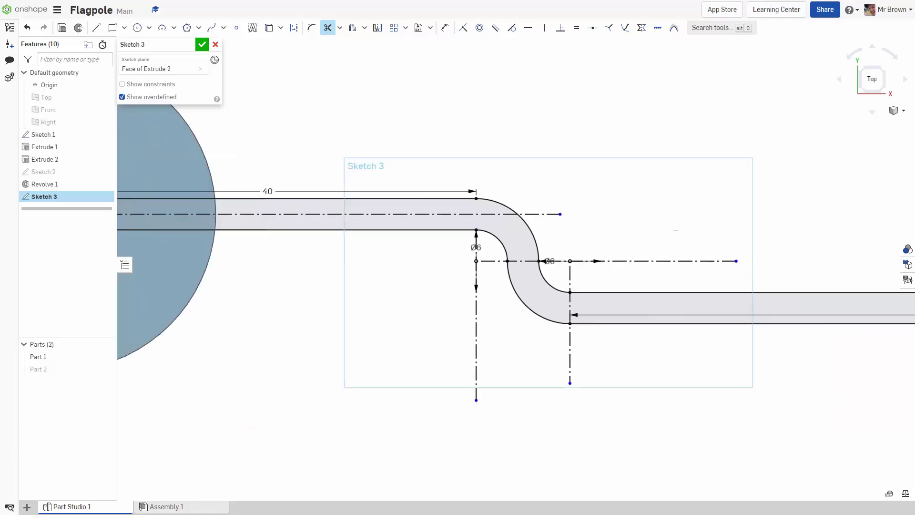
{"action": "scroll", "coordinate": [538, 286], "scroll_direction": "up", "scroll_amount": 3}
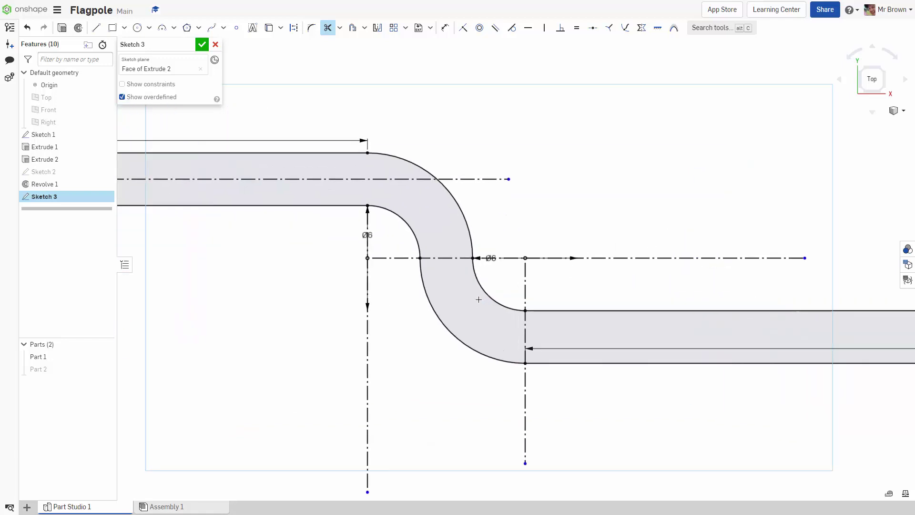
{"action": "scroll", "coordinate": [502, 266], "scroll_direction": "up", "scroll_amount": 5}
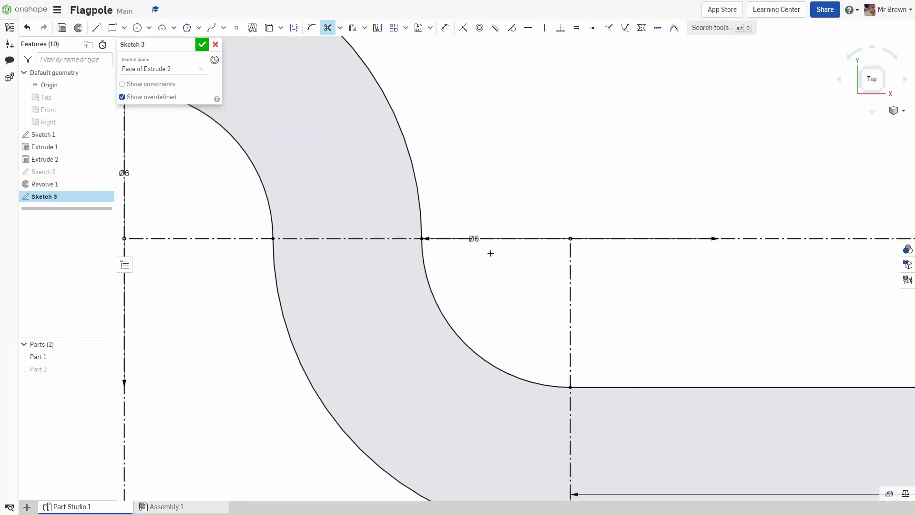
{"action": "scroll", "coordinate": [491, 255], "scroll_direction": "down", "scroll_amount": 5}
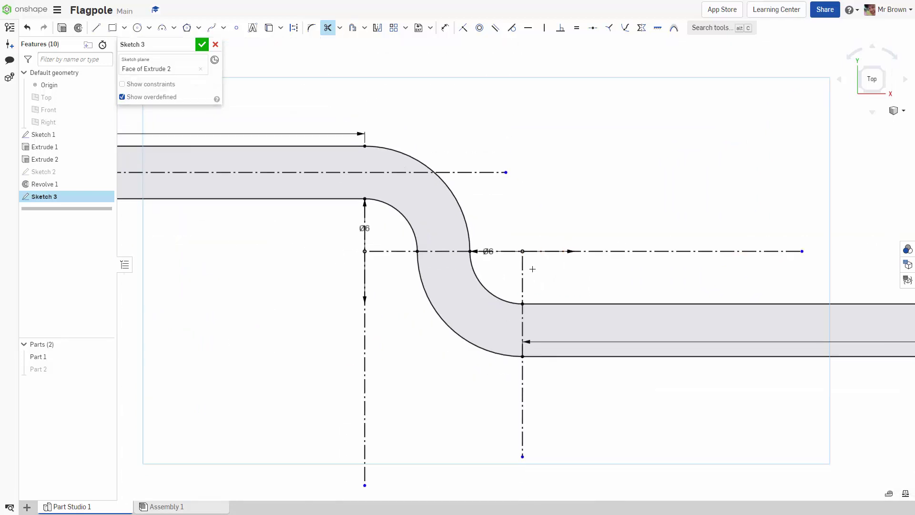
{"action": "scroll", "coordinate": [610, 276], "scroll_direction": "down", "scroll_amount": 3}
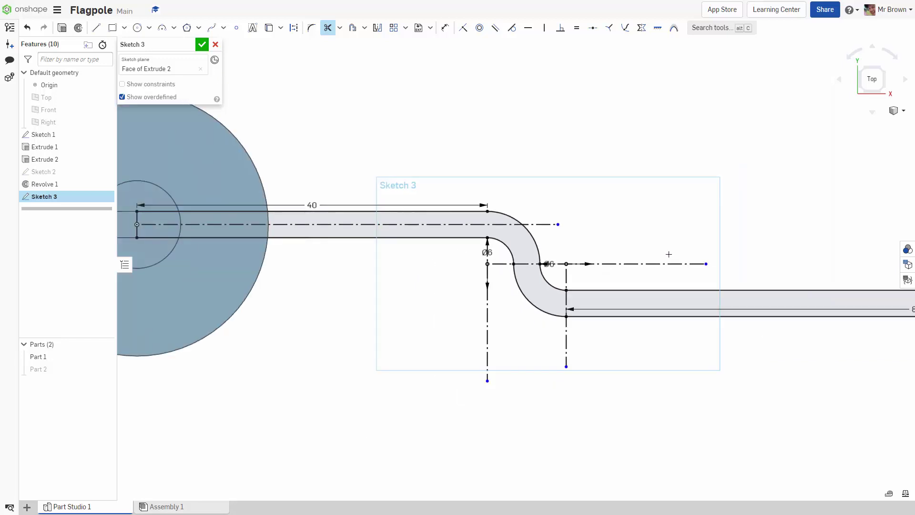
Extrude Sketch 3 downward 40 mm into a new solid flag part, Part 3.
{"action": "left_click", "coordinate": [202, 44]}
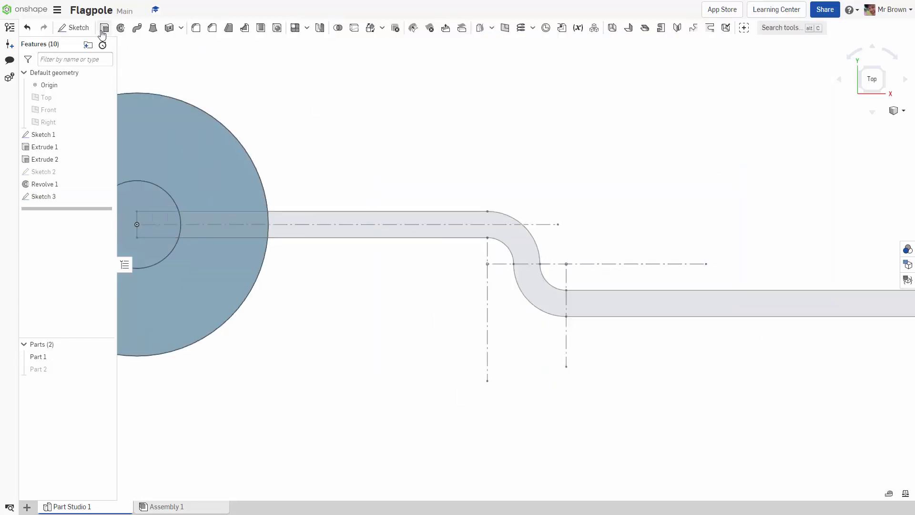
{"action": "left_click", "coordinate": [104, 27]}
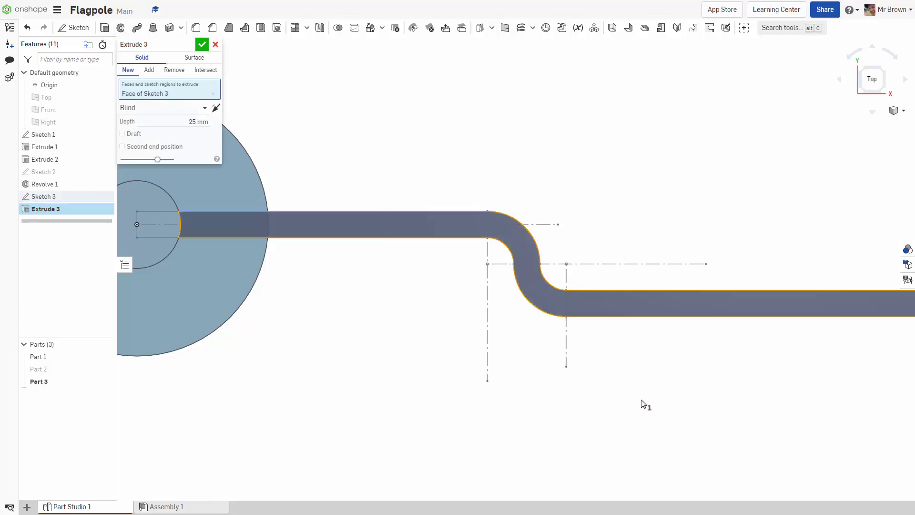
{"action": "left_click", "coordinate": [198, 122]}
{"action": "type", "text": "40"}
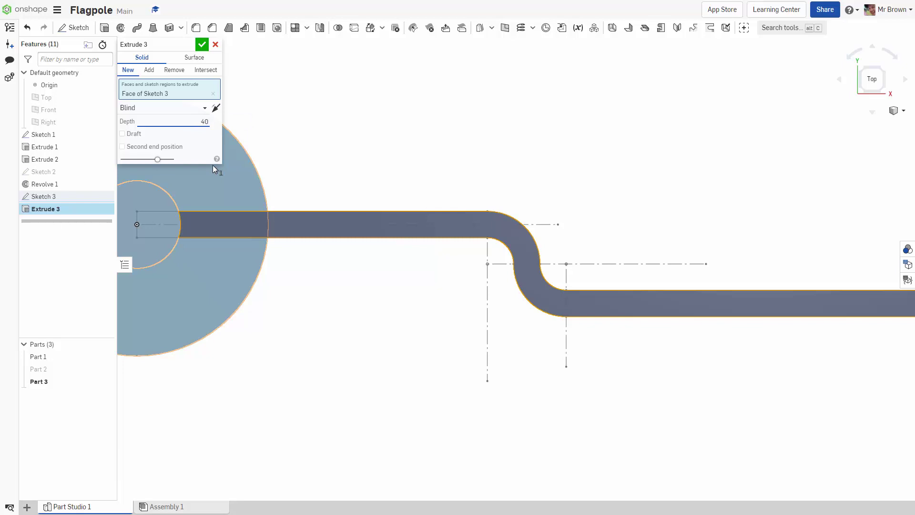
{"action": "left_click", "coordinate": [891, 113]}
{"action": "left_click", "coordinate": [871, 126]}
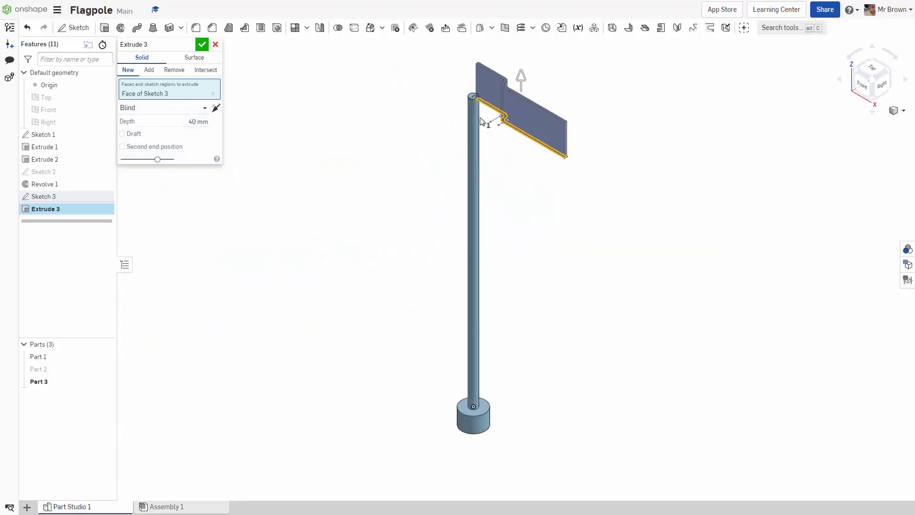
{"action": "left_click", "coordinate": [214, 110]}
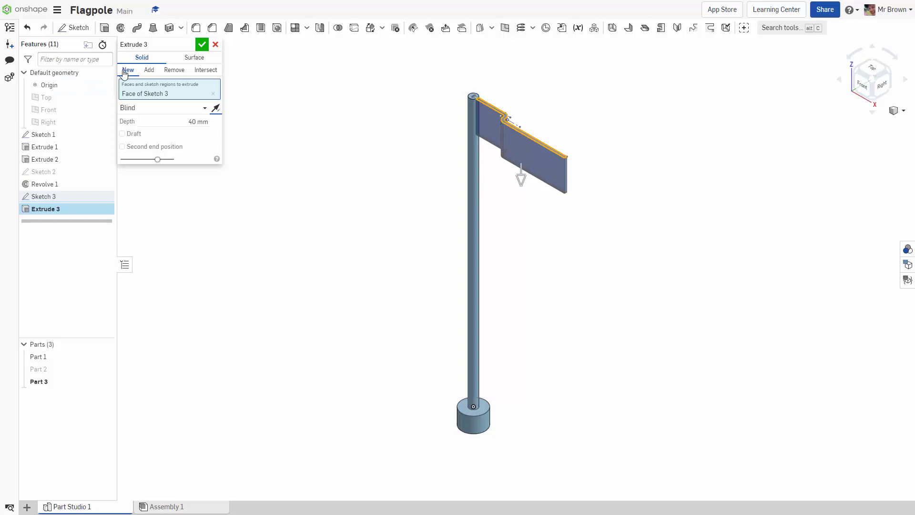
{"action": "left_click", "coordinate": [202, 44]}
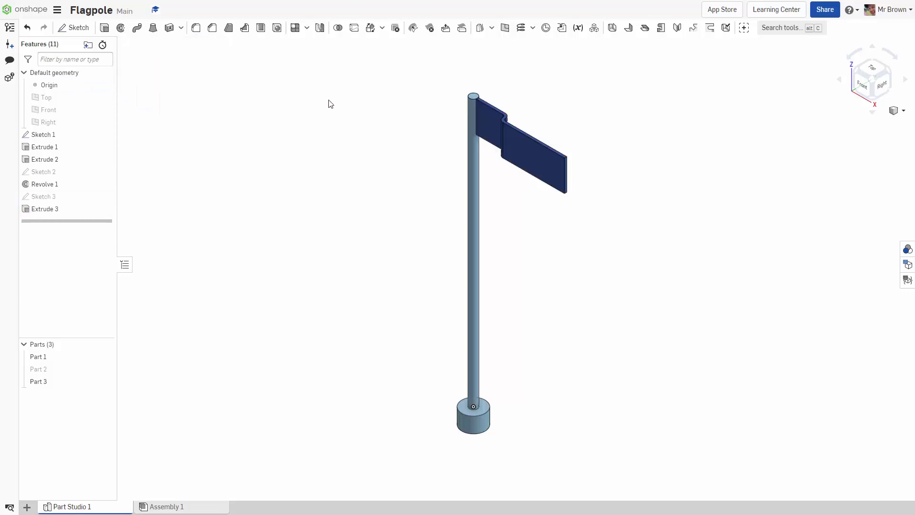
Rename Part 1, Part 2 and Part 3 in the Parts list to Pole, Cap and Flag.
{"action": "right_click", "coordinate": [61, 358]}
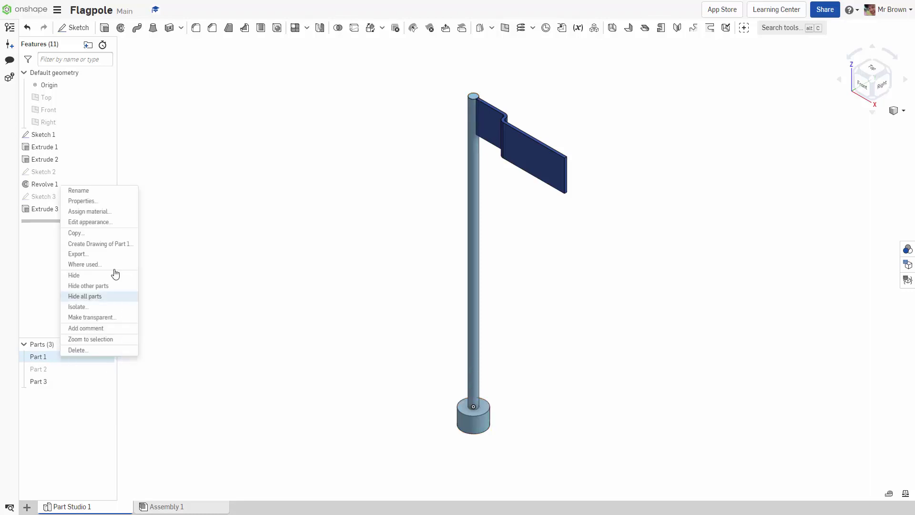
{"action": "left_click", "coordinate": [89, 195]}
{"action": "type", "text": "Pole"}
{"action": "key", "text": "Return"}
{"action": "right_click", "coordinate": [54, 377]}
{"action": "left_click", "coordinate": [88, 220]}
{"action": "type", "text": "T"}
{"action": "type", "text": "Cap"}
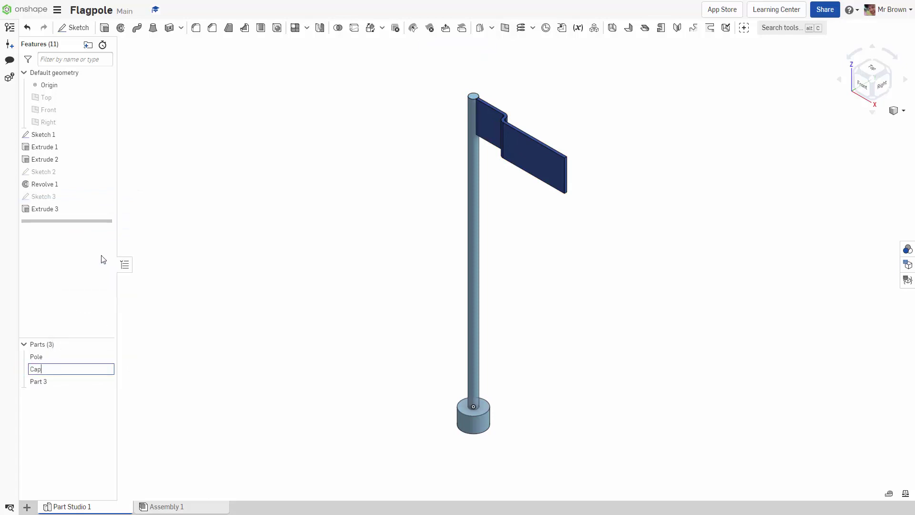
{"action": "key", "text": "Return"}
{"action": "right_click", "coordinate": [68, 379]}
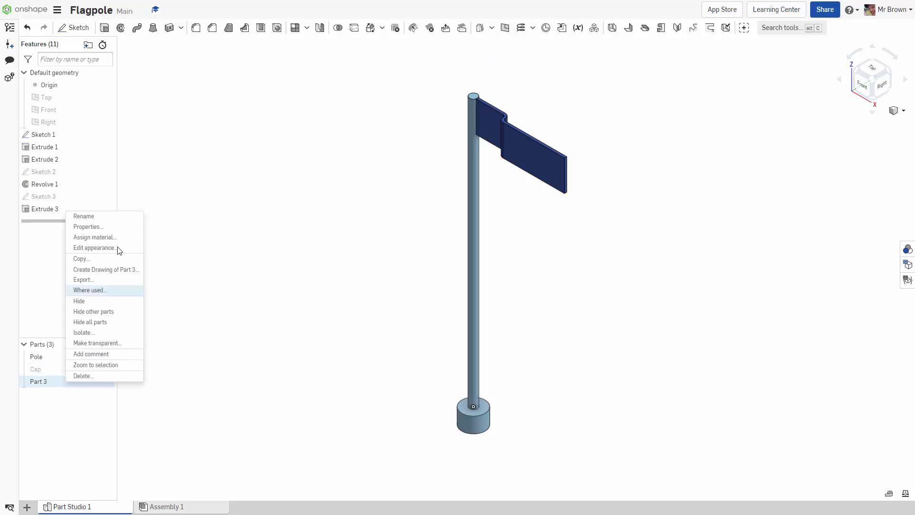
{"action": "left_click", "coordinate": [93, 220]}
{"action": "type", "text": "Flag"}
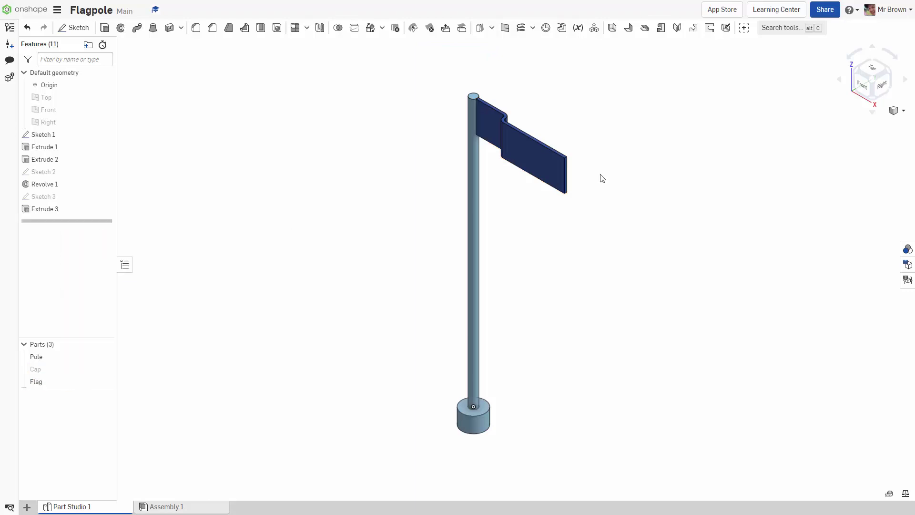
View the model from the front, centred on the flag, and show the Cap part again.
{"action": "right_click_drag", "start_coordinate": [633, 226], "coordinate": [794, 165]}
{"action": "left_click", "coordinate": [871, 99]}
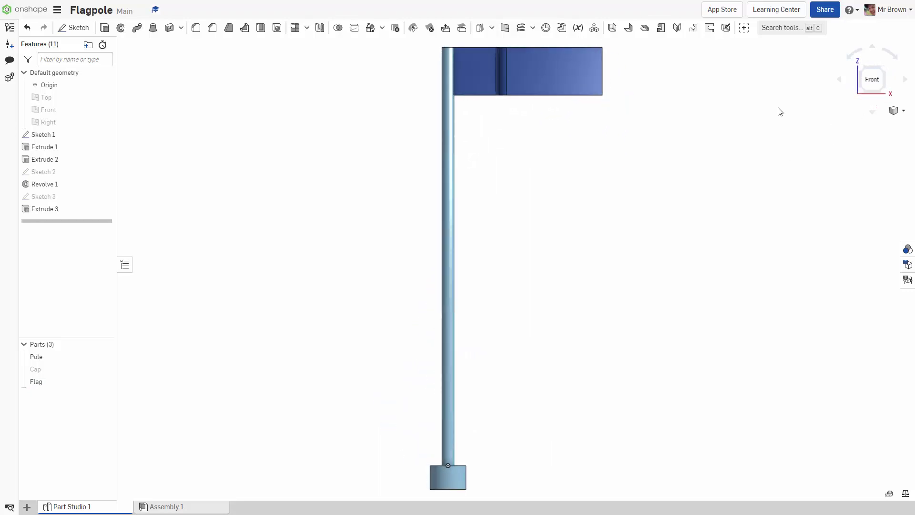
{"action": "scroll", "coordinate": [695, 82], "scroll_direction": "up", "scroll_amount": 3}
{"action": "middle_click_drag", "start_coordinate": [695, 82], "coordinate": [721, 316]}
{"action": "scroll", "coordinate": [689, 299], "scroll_direction": "up", "scroll_amount": 2}
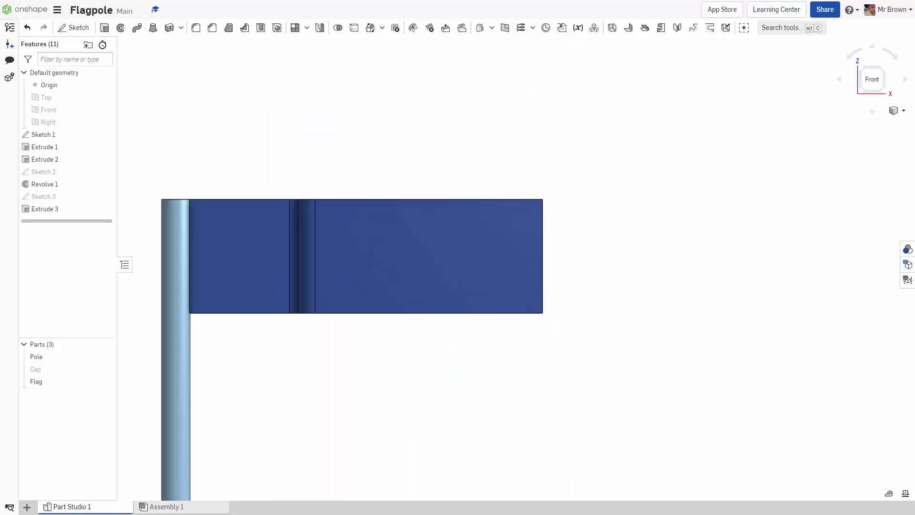
{"action": "left_click", "coordinate": [104, 370]}
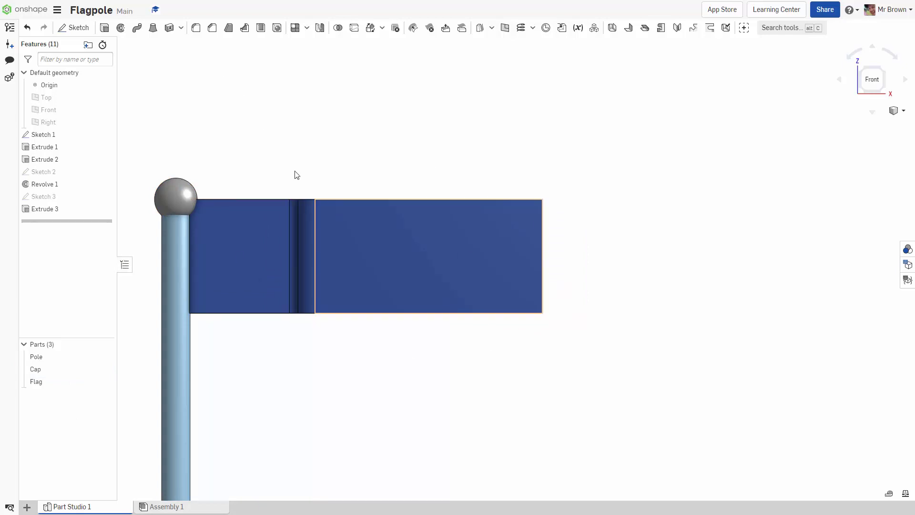
Start a new sketch on the flag's front face with the Line tool ready.
{"action": "left_click", "coordinate": [72, 27]}
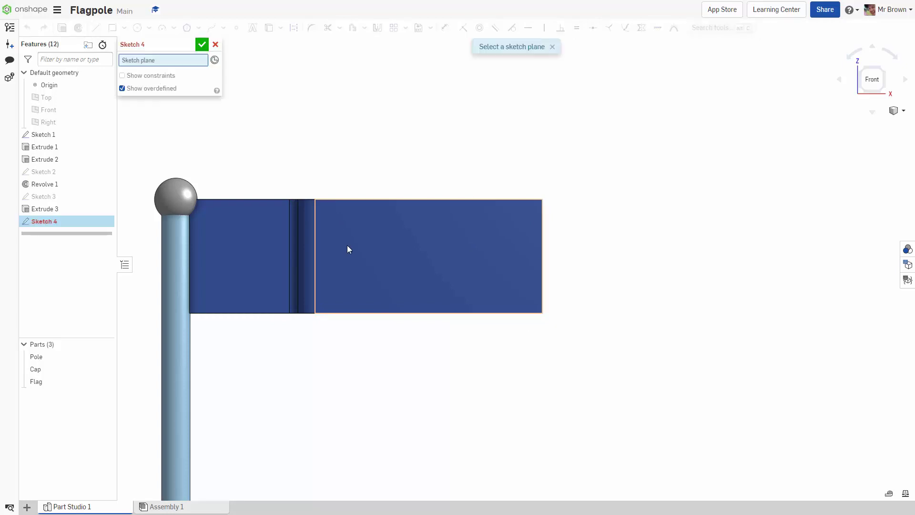
{"action": "left_click", "coordinate": [357, 248]}
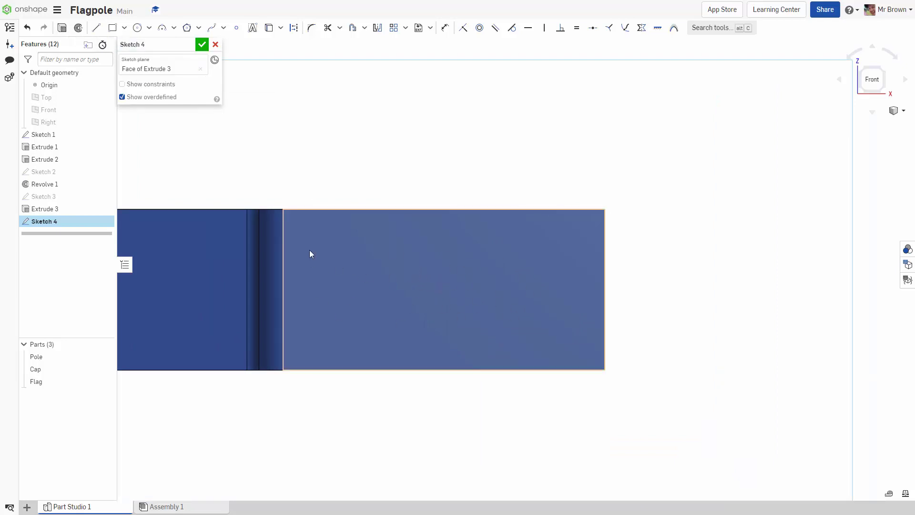
{"action": "left_click", "coordinate": [96, 28]}
Draw a horizontal construction centre line across the flag from its right edge.
{"action": "left_click", "coordinate": [294, 28]}
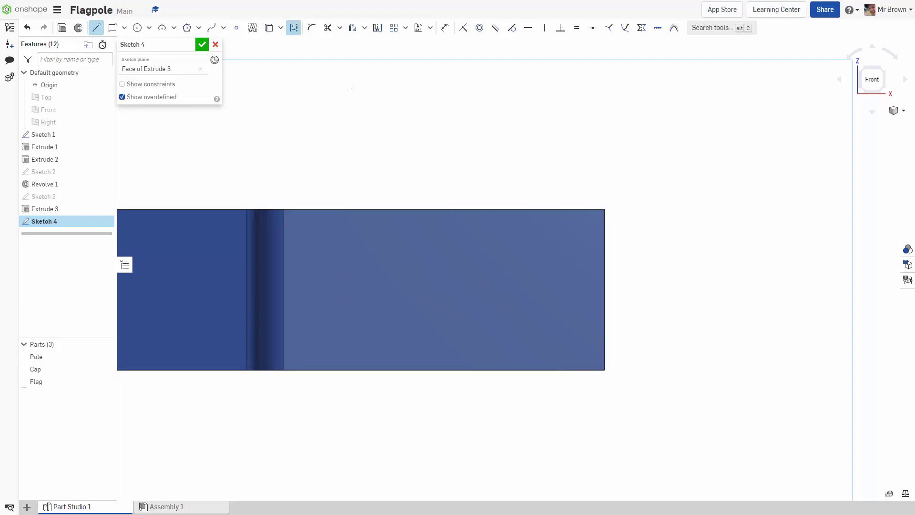
{"action": "left_click", "coordinate": [605, 290]}
{"action": "left_click", "coordinate": [282, 289]}
{"action": "key", "text": "Escape"}
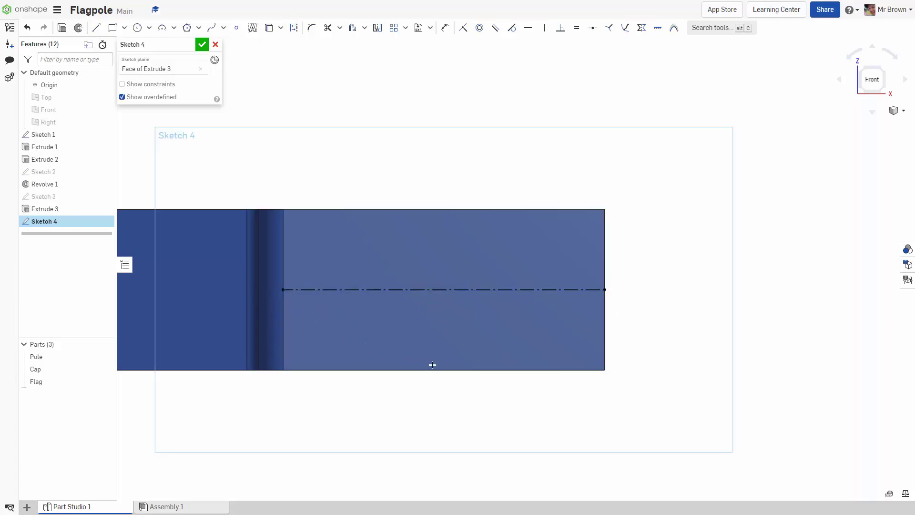
Draw a sloped line from the flag's top-right corner down to the centre line.
{"action": "left_click", "coordinate": [96, 28]}
{"action": "left_click", "coordinate": [605, 209]}
{"action": "left_click", "coordinate": [456, 289]}
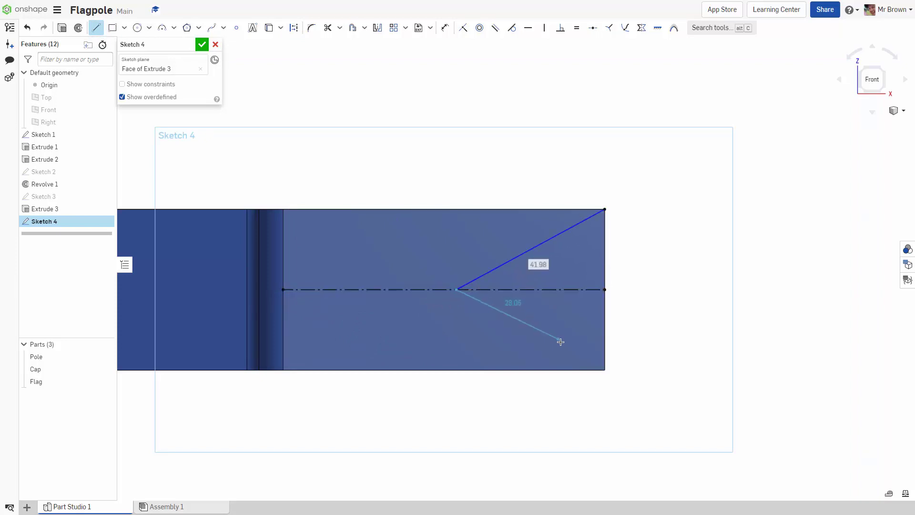
{"action": "key", "text": "Escape"}
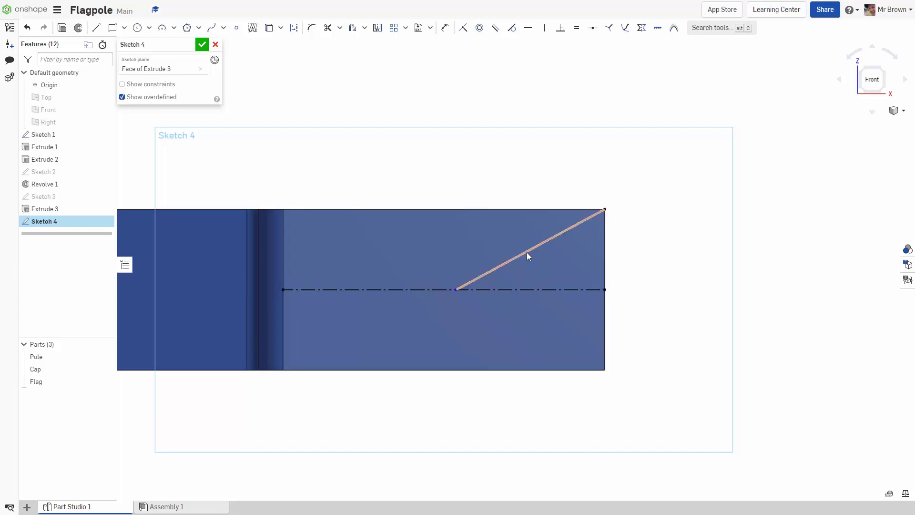
Dimension the sloped line's foot 40 mm horizontally from the flag's right edge.
{"action": "left_click", "coordinate": [444, 29]}
{"action": "left_click", "coordinate": [456, 290]}
{"action": "left_click", "coordinate": [605, 289]}
{"action": "left_click", "coordinate": [536, 140]}
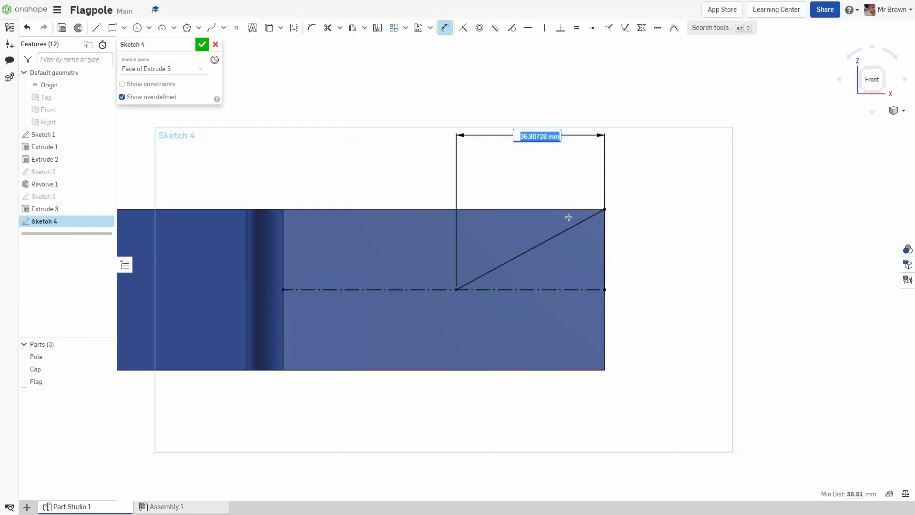
{"action": "type", "text": "4"}
{"action": "key", "text": "Return"}
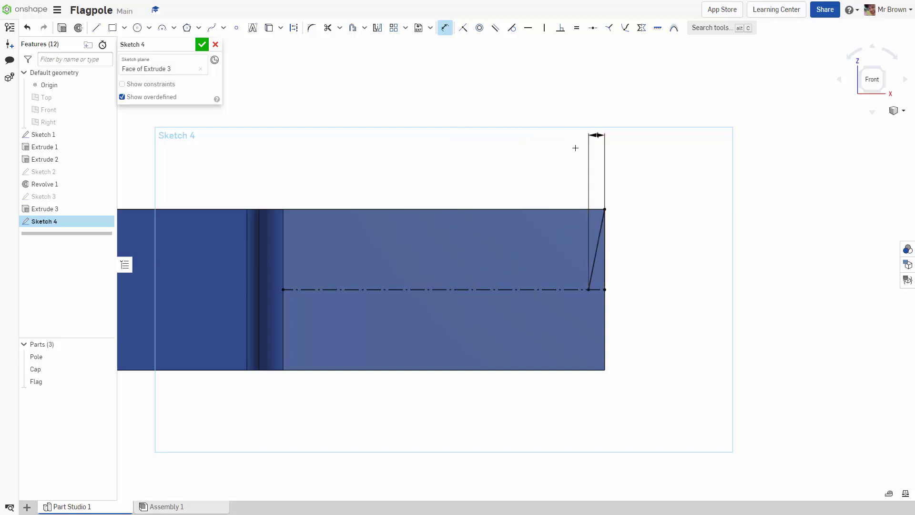
{"action": "key", "text": "Escape"}
{"action": "double_click", "coordinate": [598, 136]}
{"action": "type", "text": "0"}
{"action": "key", "text": "Return"}
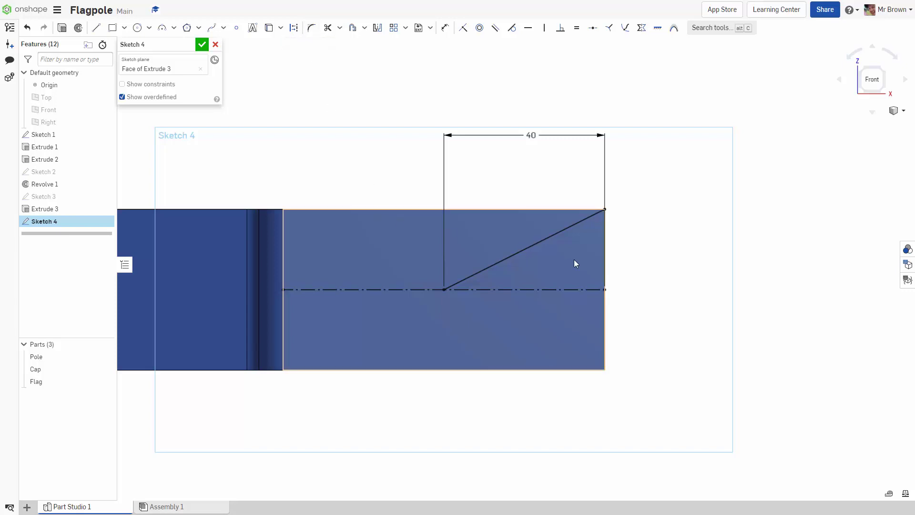
Start a sketch fillet on the sloped line, then cancel it.
{"action": "scroll", "coordinate": [443, 141], "scroll_direction": "up", "scroll_amount": 1}
{"action": "left_click", "coordinate": [312, 28]}
{"action": "left_click", "coordinate": [591, 244]}
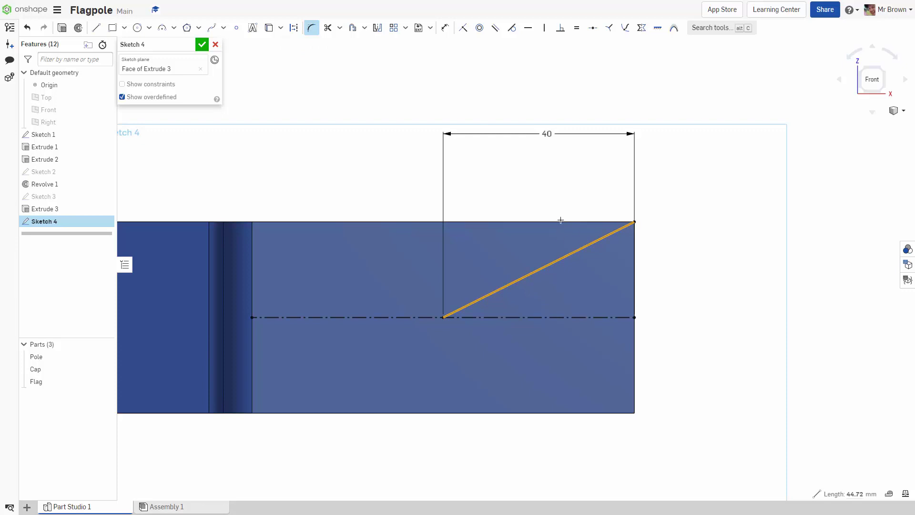
{"action": "key", "text": "Escape"}
Toggle the Flag and Cap parts' visibility off and back on, then recentre the flag sketch.
{"action": "scroll", "coordinate": [634, 270], "scroll_direction": "up", "scroll_amount": 3}
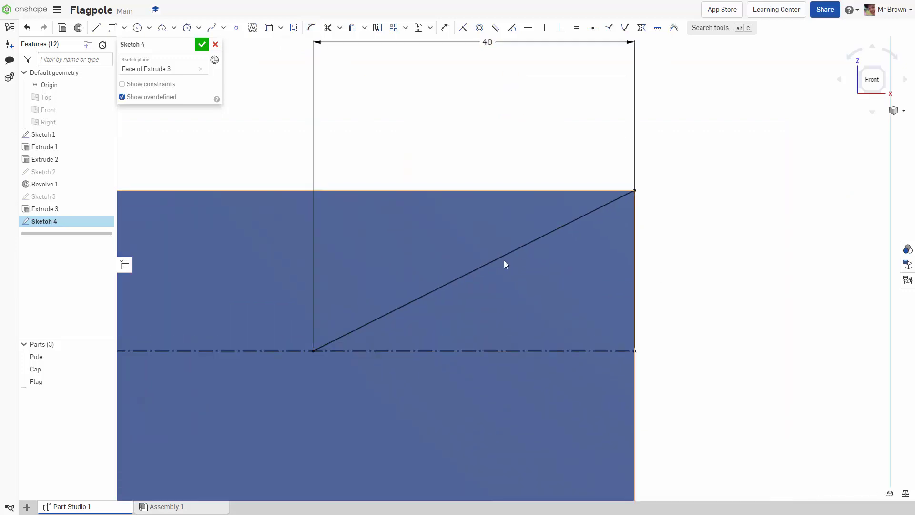
{"action": "scroll", "coordinate": [467, 271], "scroll_direction": "down", "scroll_amount": 2}
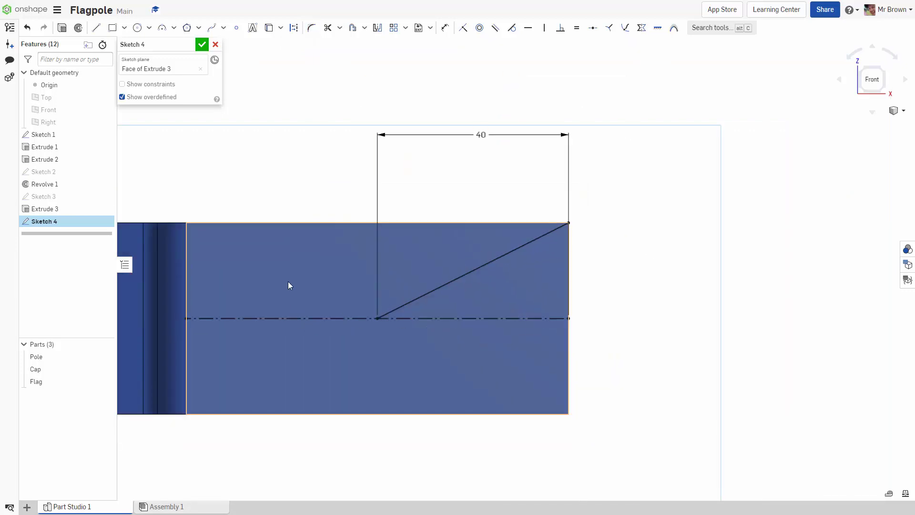
{"action": "left_click", "coordinate": [103, 382]}
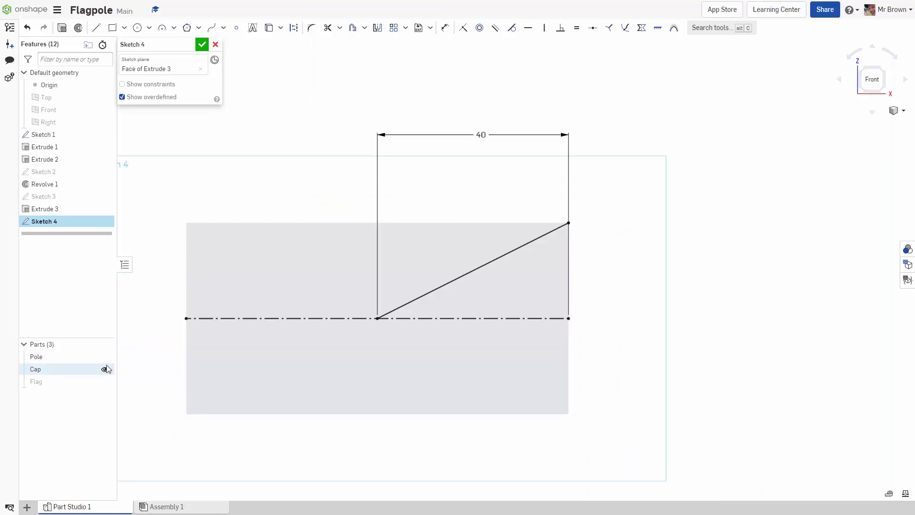
{"action": "left_click", "coordinate": [104, 369]}
{"action": "left_click", "coordinate": [104, 369]}
{"action": "scroll", "coordinate": [281, 353], "scroll_direction": "down", "scroll_amount": 2}
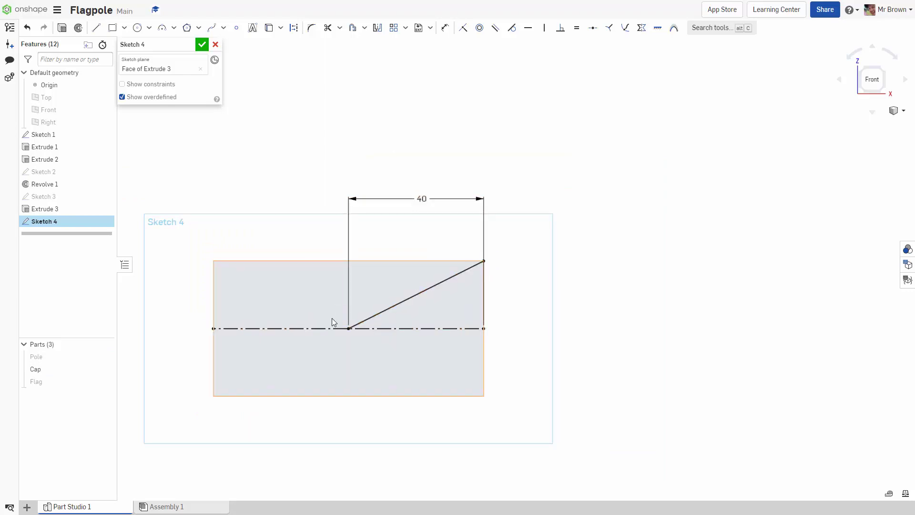
{"action": "left_click", "coordinate": [105, 382]}
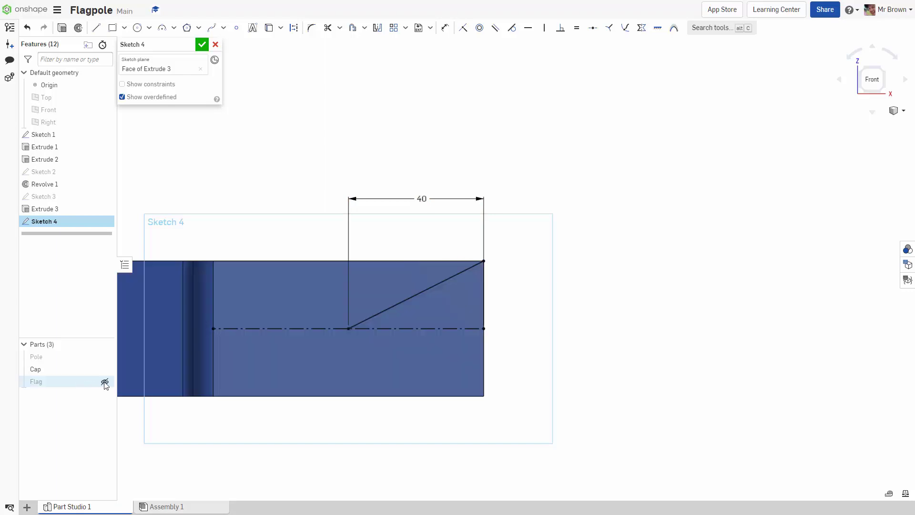
{"action": "scroll", "coordinate": [525, 300], "scroll_direction": "up", "scroll_amount": 2}
{"action": "middle_click_drag", "start_coordinate": [599, 309], "coordinate": [659, 296]}
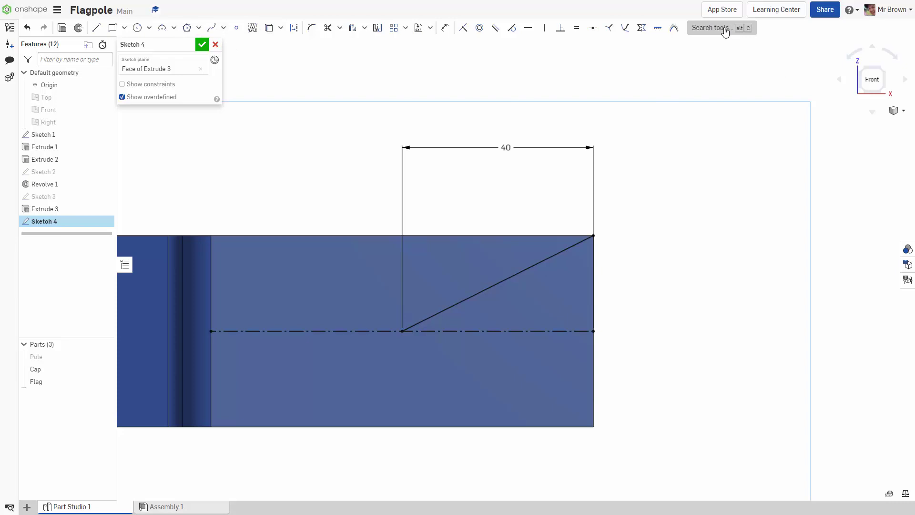
Project the flag face's edges into Sketch 4 with Use, checking by toggling the Flag's visibility.
{"action": "left_click", "coordinate": [725, 30]}
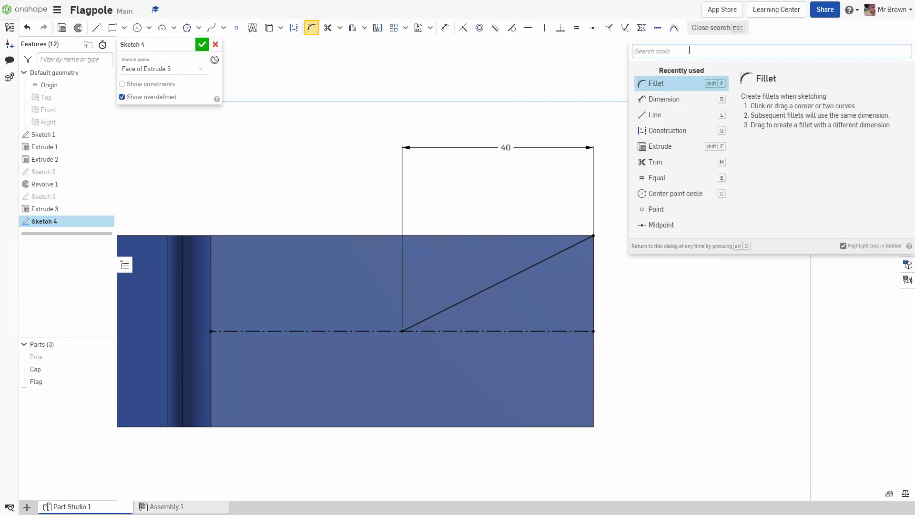
{"action": "type", "text": "use"}
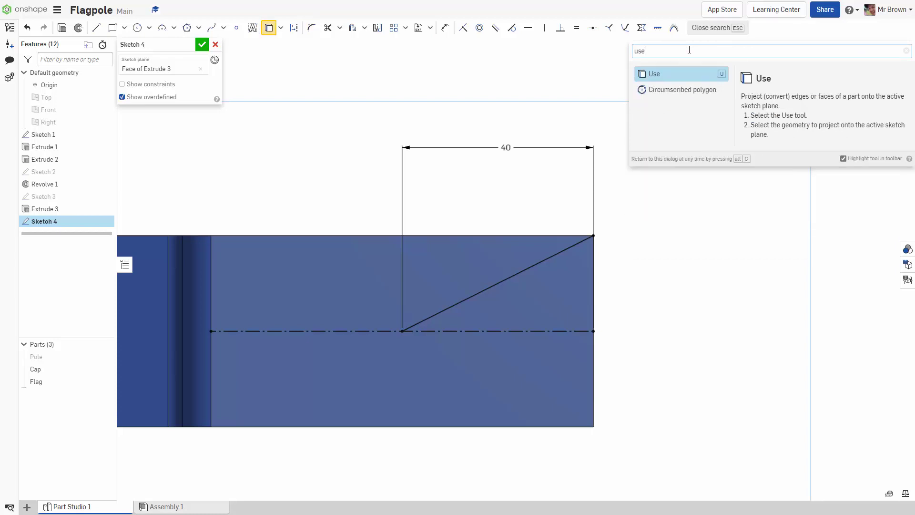
{"action": "key", "text": "Return"}
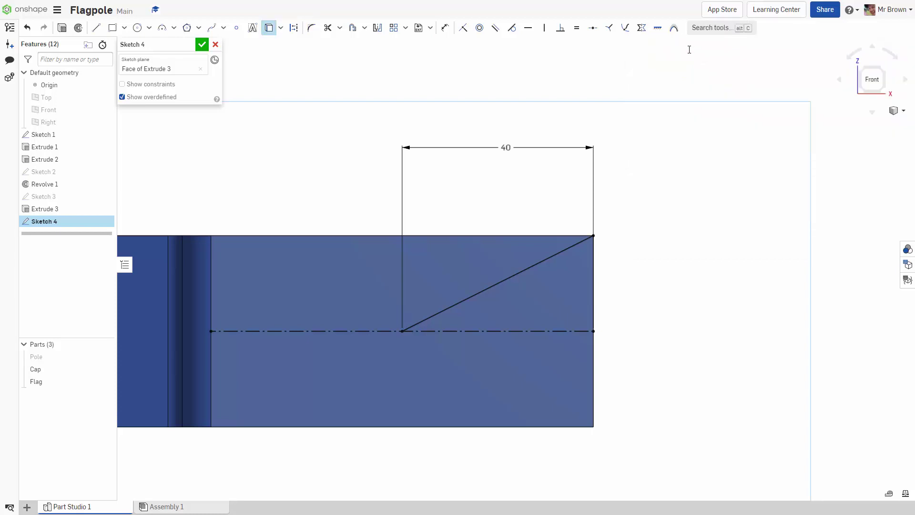
{"action": "left_click", "coordinate": [496, 239]}
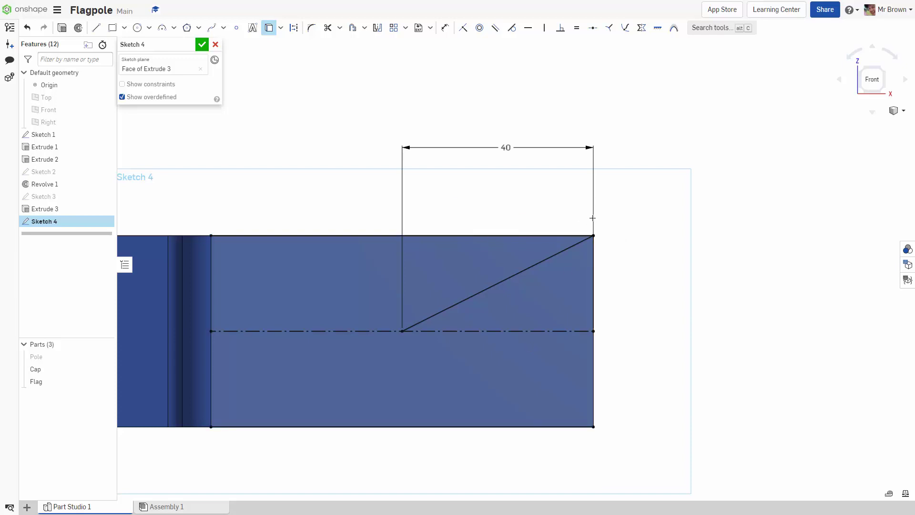
{"action": "key", "text": "Escape"}
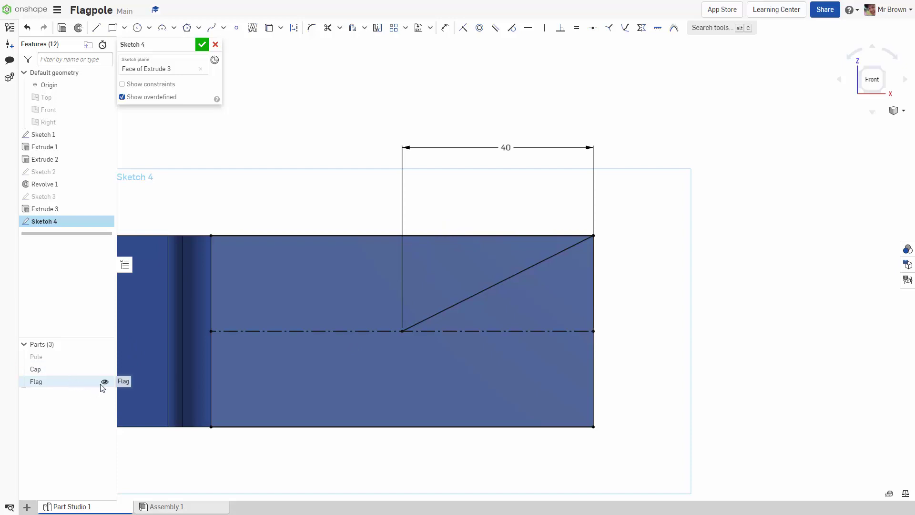
{"action": "left_click", "coordinate": [104, 382]}
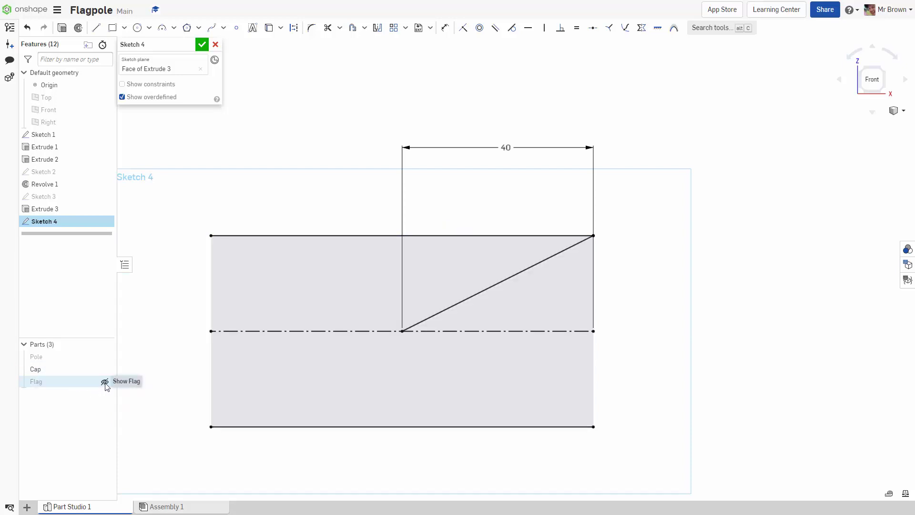
{"action": "left_click", "coordinate": [105, 382]}
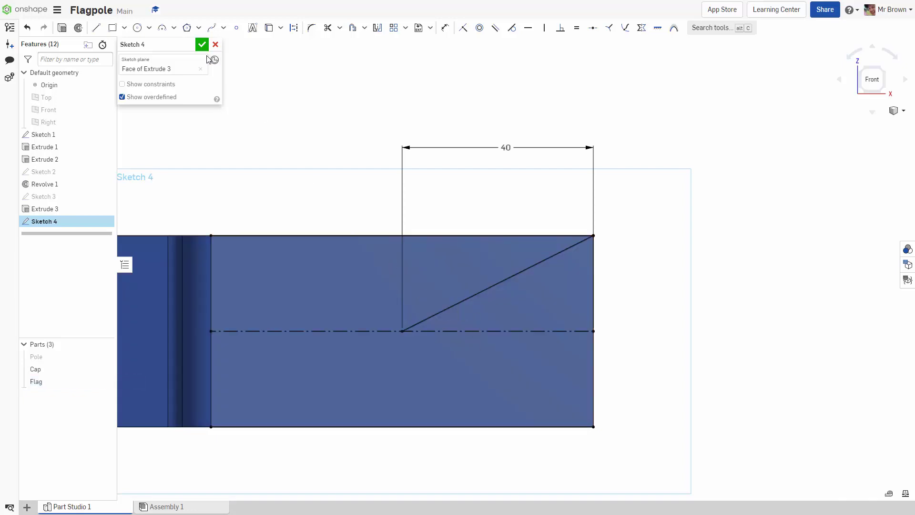
Fillet the corner between the sloped line and the flag's top edge with radius 1.5 mm.
{"action": "left_click", "coordinate": [311, 28]}
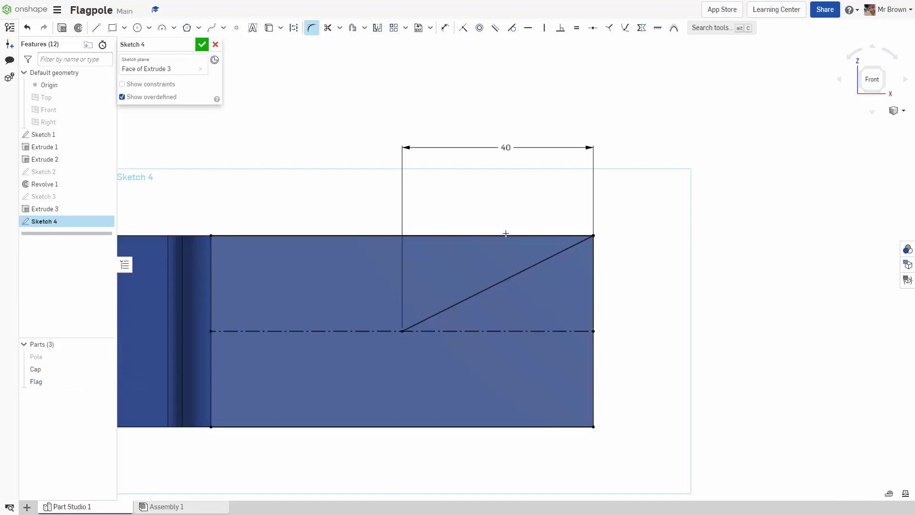
{"action": "left_click", "coordinate": [531, 263]}
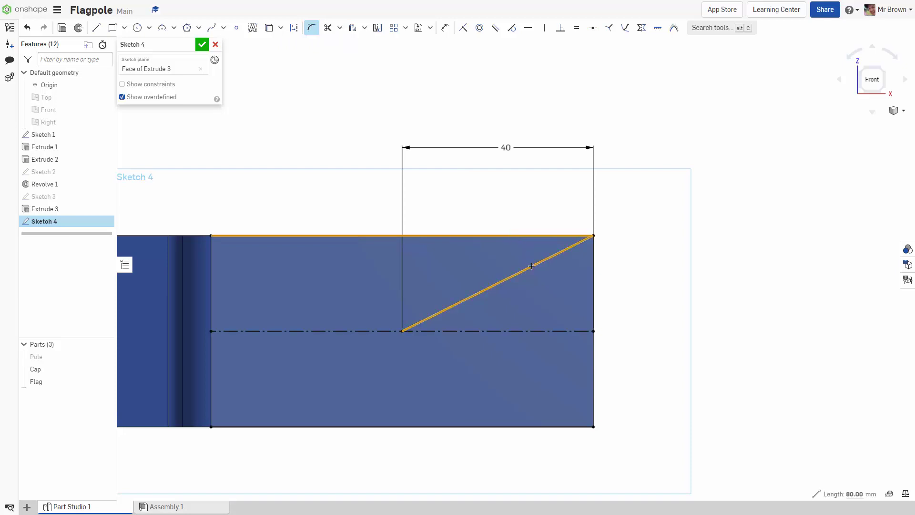
{"action": "left_click", "coordinate": [578, 236]}
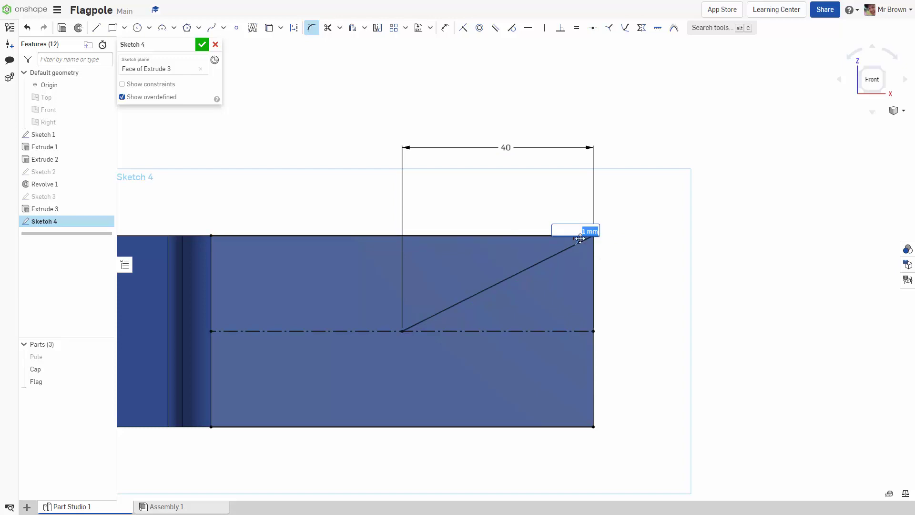
{"action": "type", "text": "1.5"}
{"action": "key", "text": "Return"}
{"action": "key", "text": "Escape"}
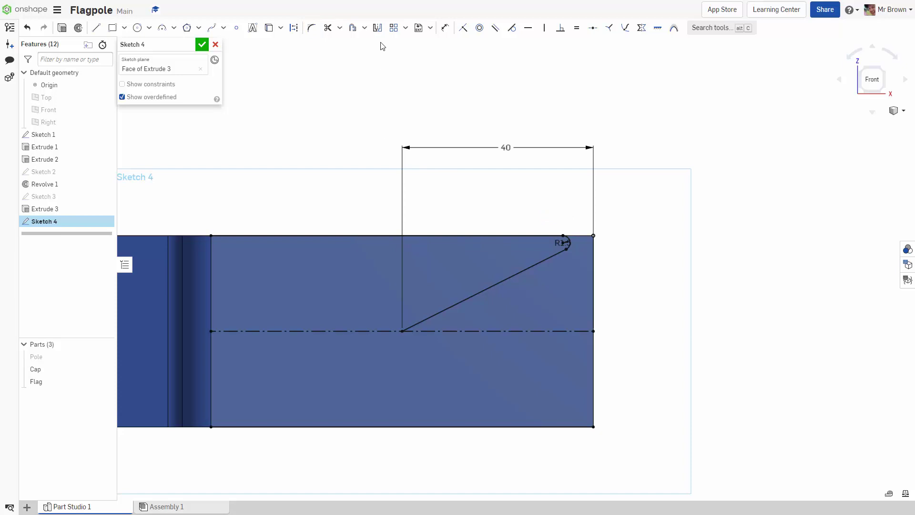
Mirror the sloped line and its fillet arc across the construction centre line.
{"action": "left_click", "coordinate": [377, 28]}
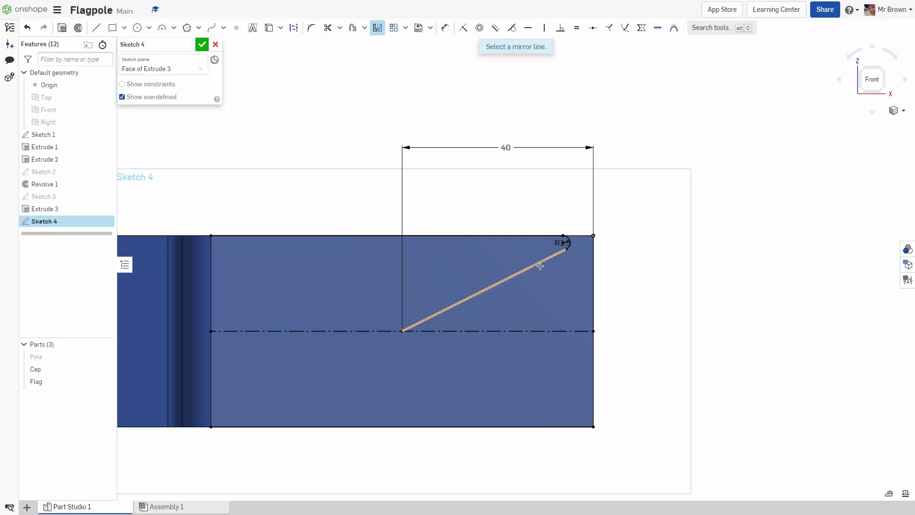
{"action": "left_click", "coordinate": [543, 331]}
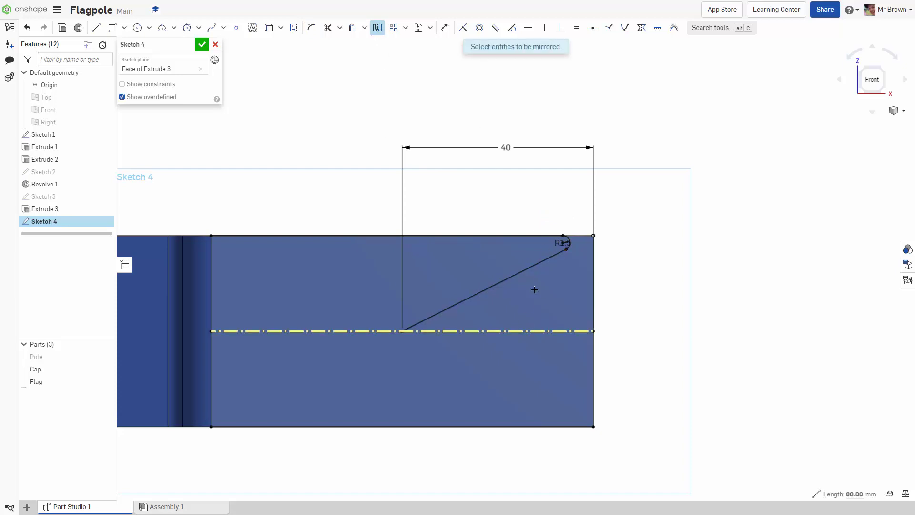
{"action": "left_click", "coordinate": [570, 247]}
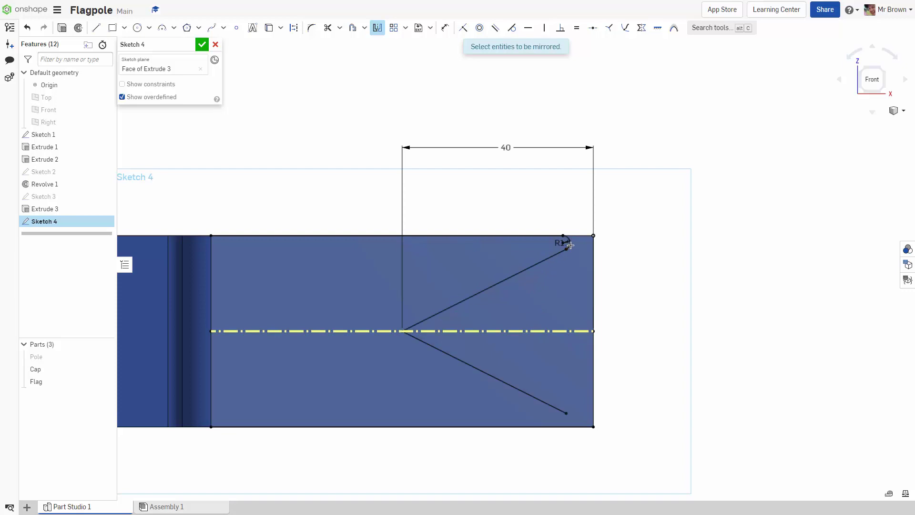
{"action": "left_click", "coordinate": [570, 244]}
{"action": "key", "text": "Escape"}
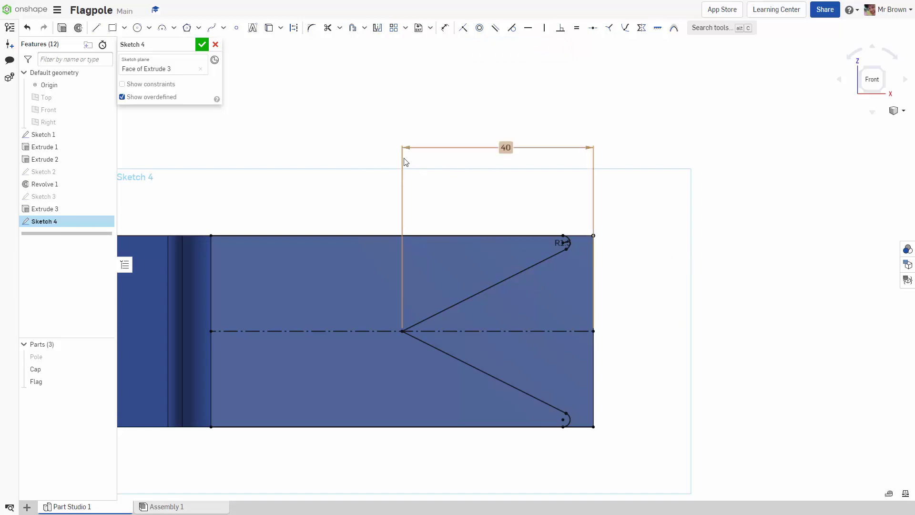
{"action": "middle_click_drag", "start_coordinate": [752, 236], "coordinate": [834, 235]}
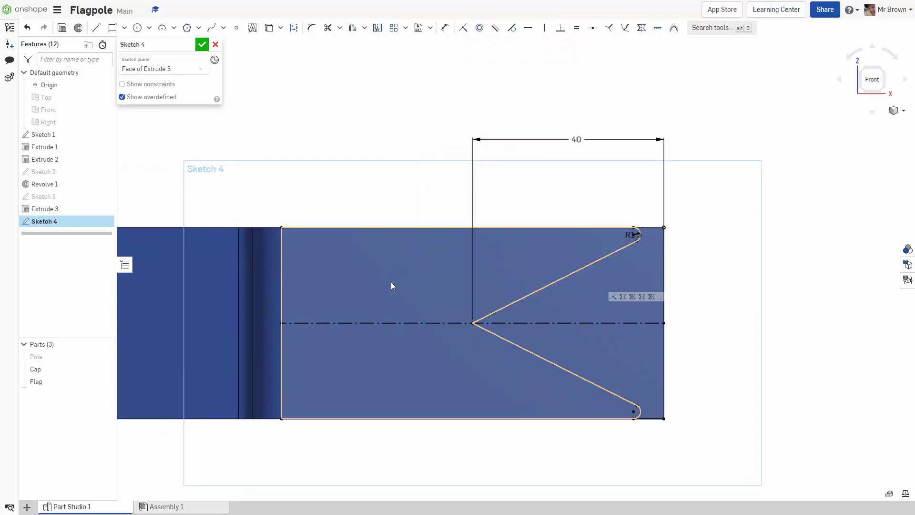
Draw a vertical construction line spanning the flag's full height, left of the V-notch.
{"action": "scroll", "coordinate": [373, 287], "scroll_direction": "up", "scroll_amount": 2}
{"action": "mouse_move", "coordinate": [373, 287]}
{"action": "middle_mouse_down"}
{"action": "mouse_move", "coordinate": [428, 259]}
{"action": "mouse_move", "coordinate": [420, 256]}
{"action": "middle_mouse_up"}
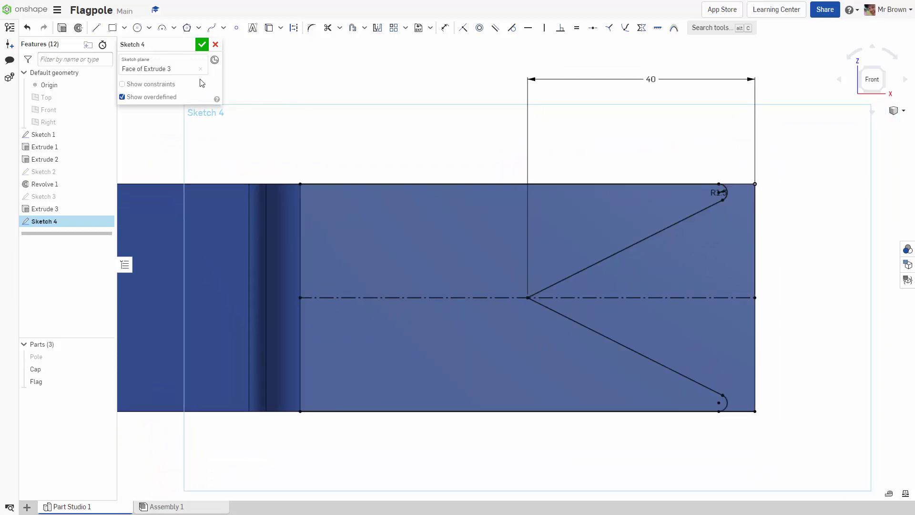
{"action": "left_click", "coordinate": [97, 27]}
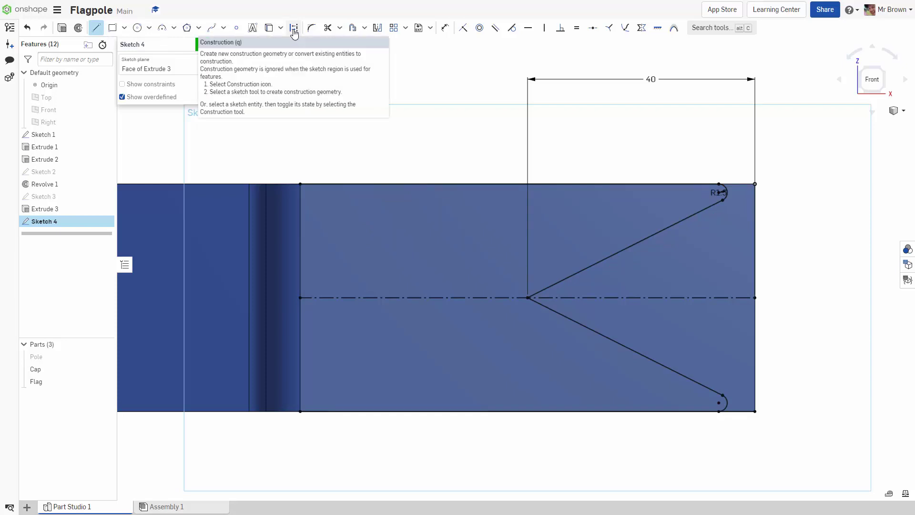
{"action": "left_click", "coordinate": [294, 30]}
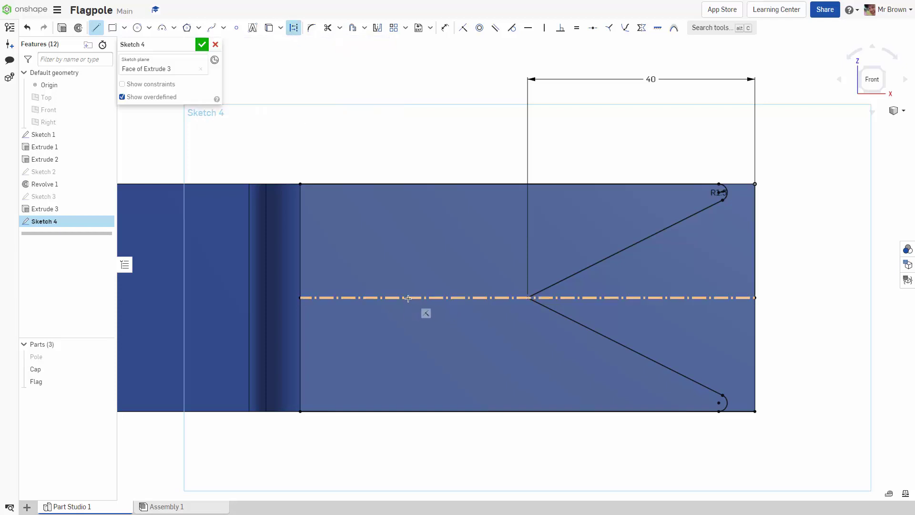
{"action": "left_click", "coordinate": [414, 184]}
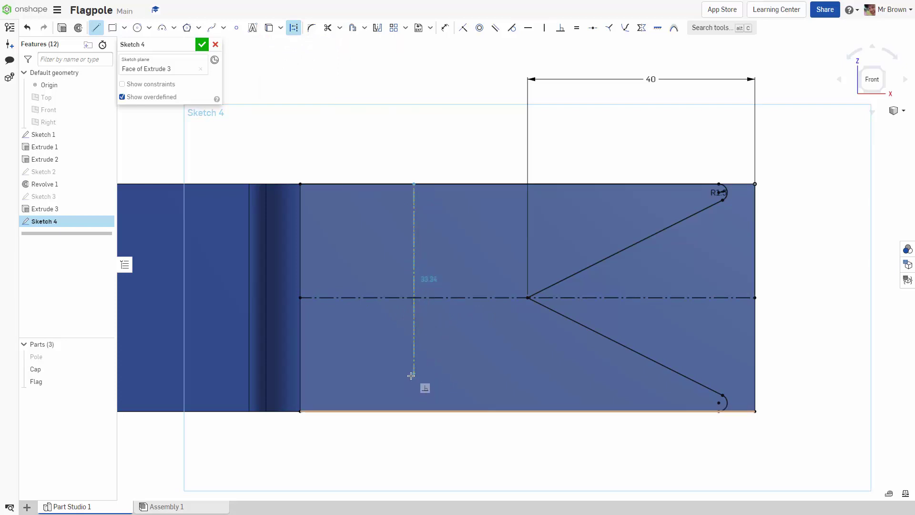
{"action": "left_click", "coordinate": [412, 411]}
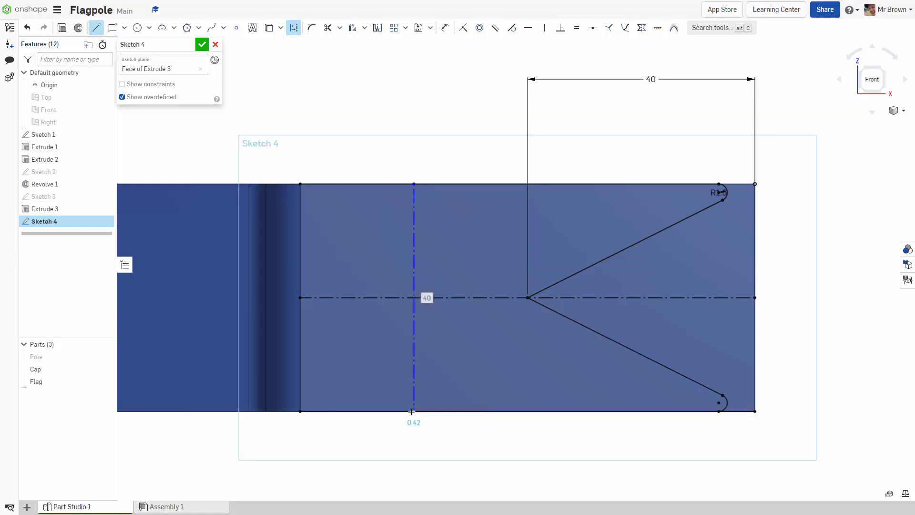
{"action": "key", "text": "Escape"}
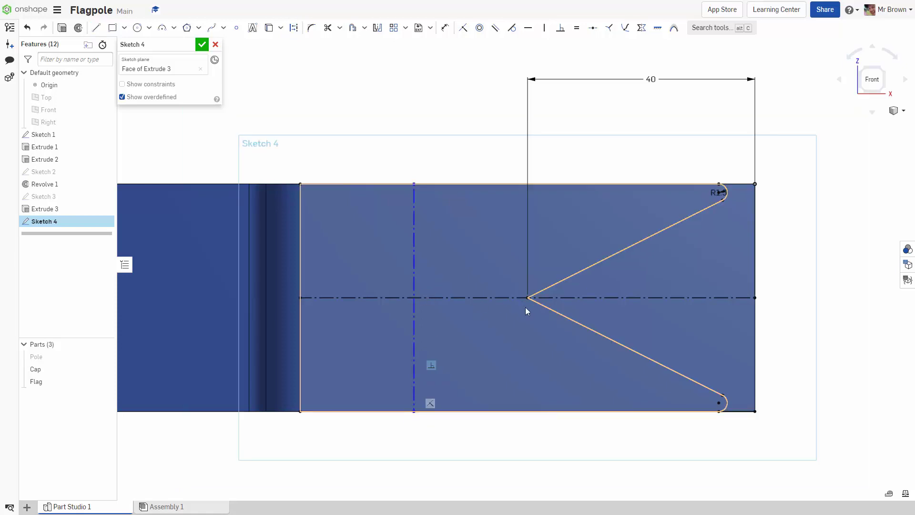
Draw a Ø22 mm circle centred on the construction-line intersection left of the V-notch.
{"action": "left_click", "coordinate": [138, 28]}
{"action": "left_click", "coordinate": [414, 298]}
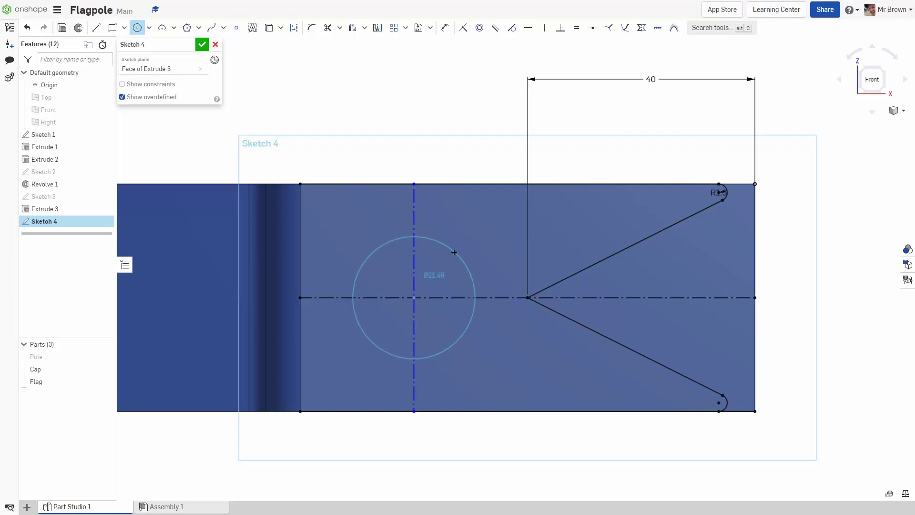
{"action": "left_click", "coordinate": [454, 253]}
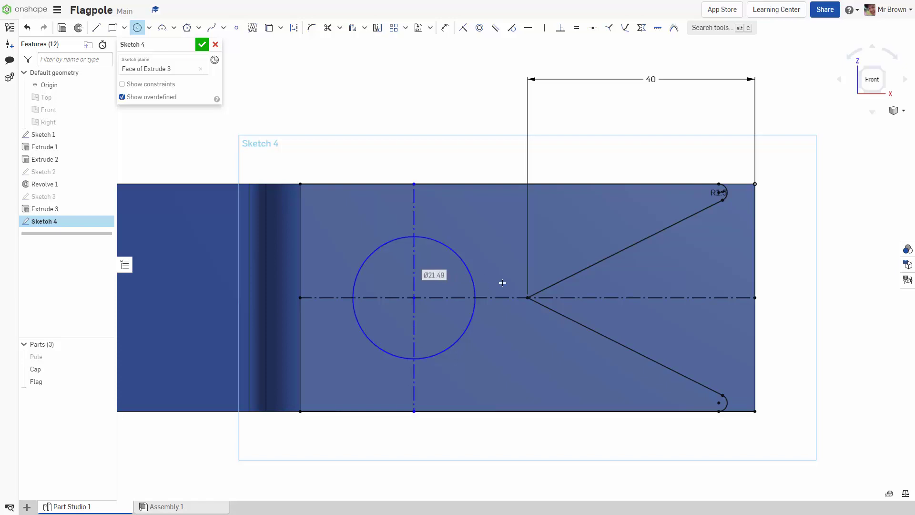
{"action": "type", "text": "22"}
{"action": "key", "text": "Return"}
{"action": "key", "text": "Escape"}
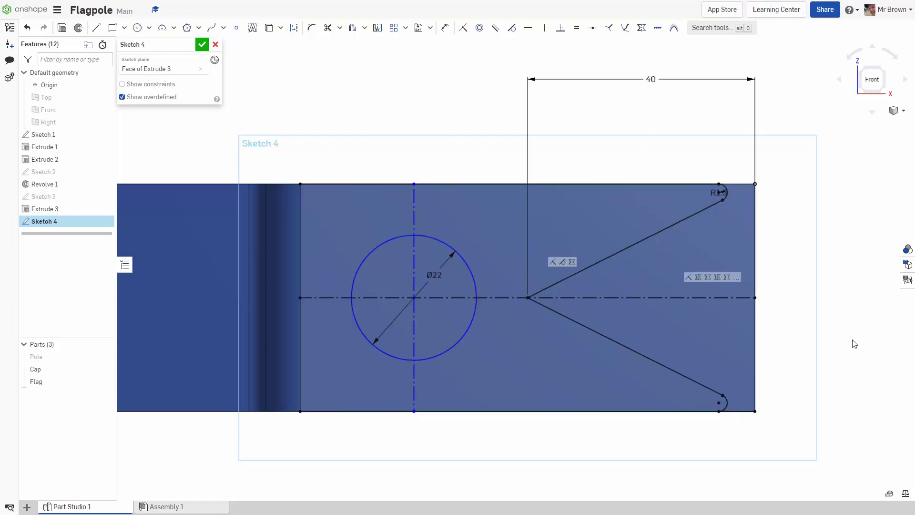
{"action": "scroll", "coordinate": [855, 344], "scroll_direction": "down", "scroll_amount": 3}
{"action": "scroll", "coordinate": [557, 321], "scroll_direction": "up", "scroll_amount": 3}
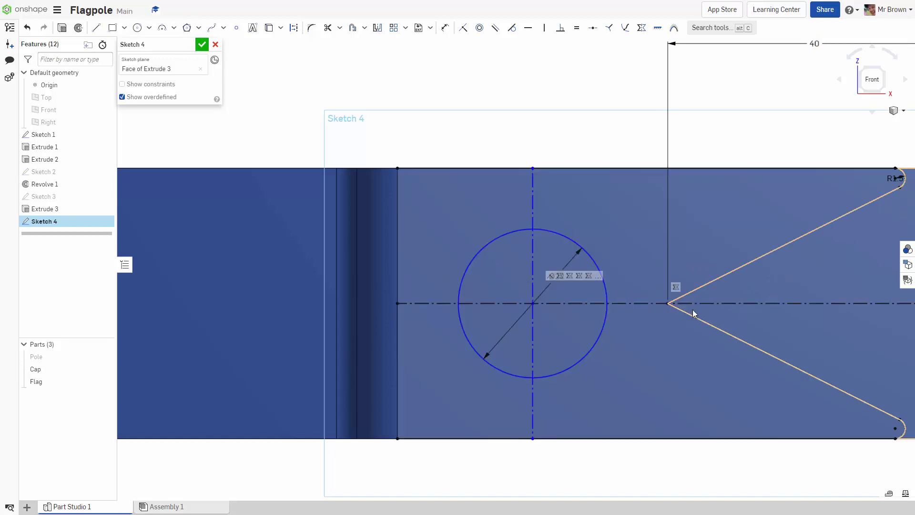
Dimension the circle's centre 20 mm horizontally from the V-notch tip.
{"action": "left_click", "coordinate": [668, 304]}
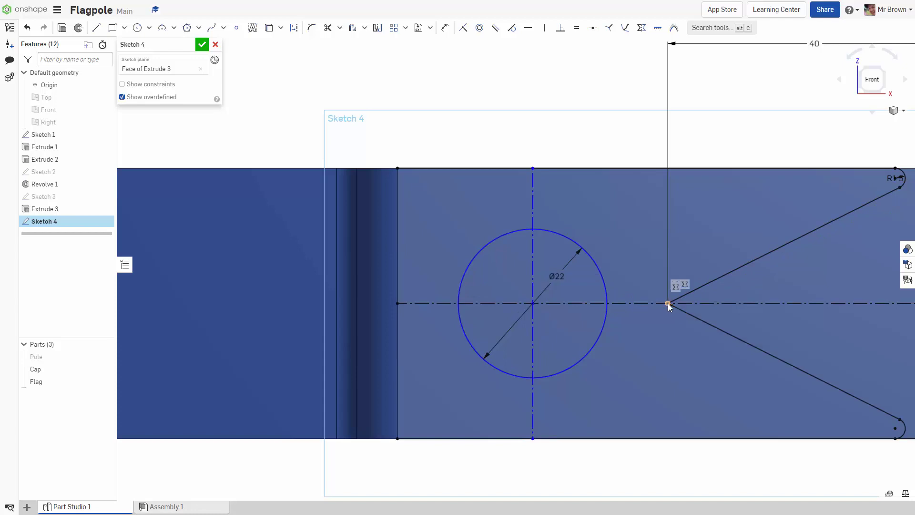
{"action": "left_click", "coordinate": [397, 304]}
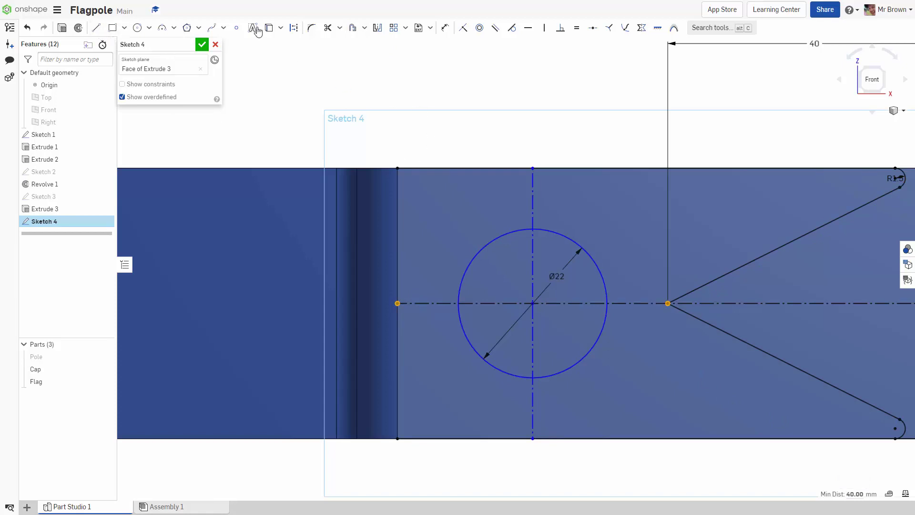
{"action": "left_click", "coordinate": [445, 30]}
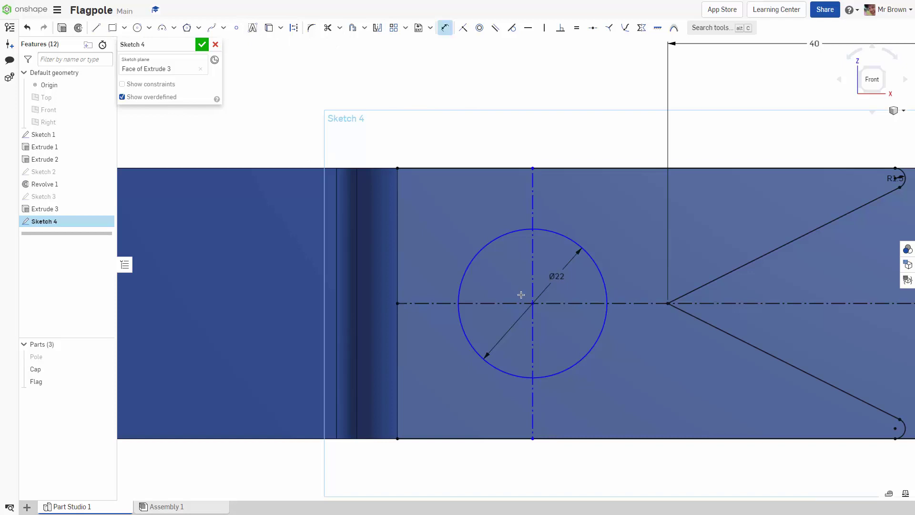
{"action": "left_click", "coordinate": [534, 304]}
{"action": "left_click", "coordinate": [668, 304]}
{"action": "left_click", "coordinate": [563, 69]}
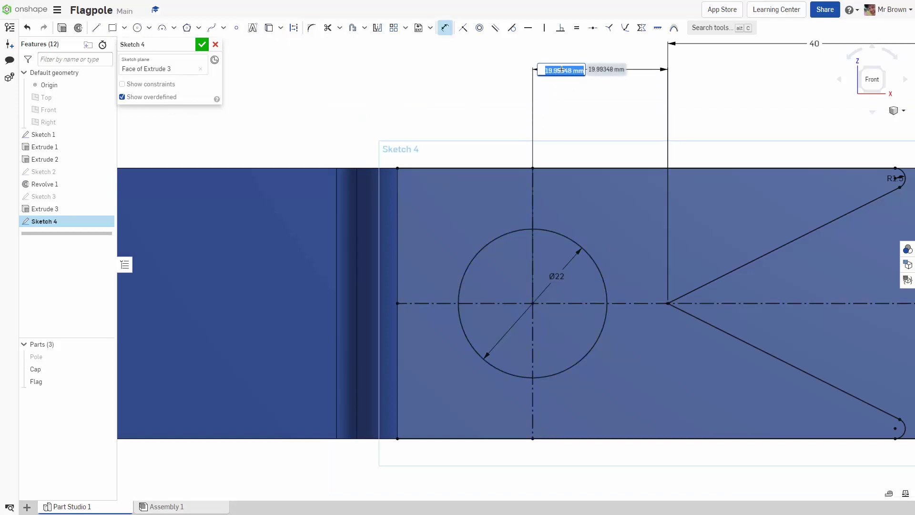
{"action": "type", "text": "20"}
{"action": "key", "text": "Return"}
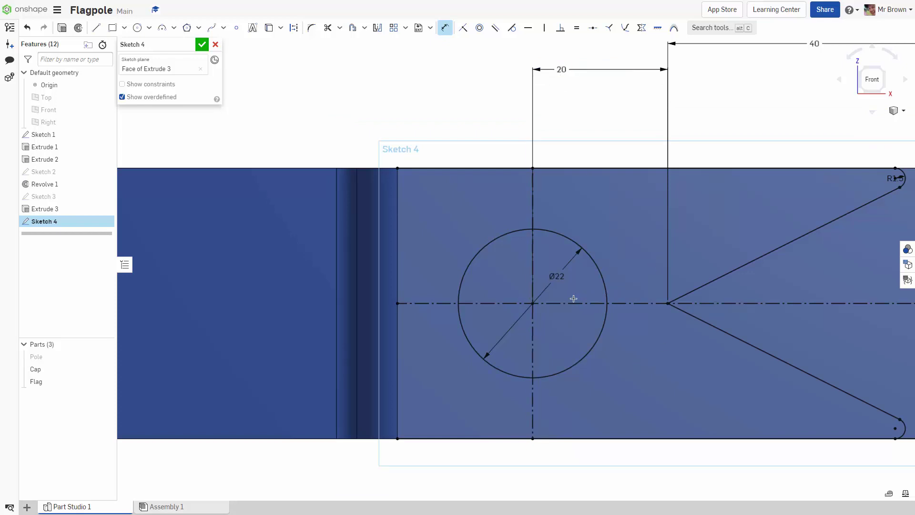
{"action": "key", "text": "Escape"}
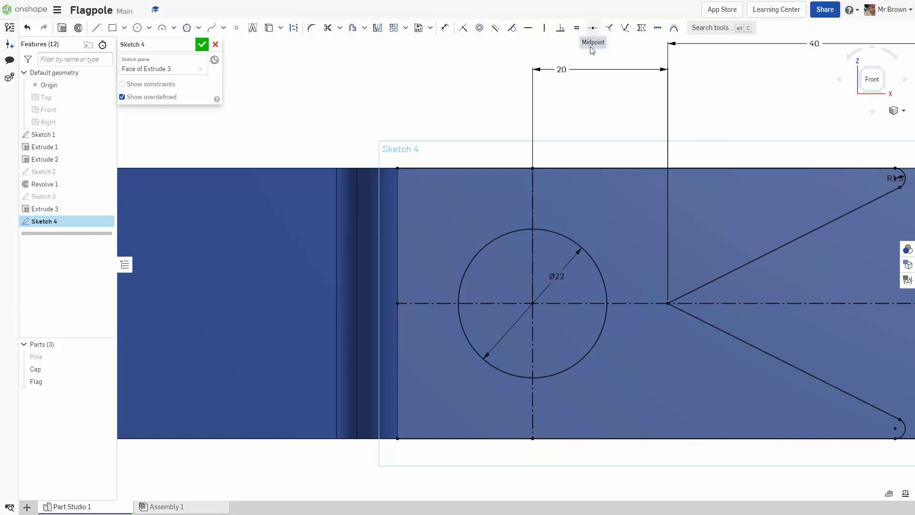
{"action": "scroll", "coordinate": [645, 344], "scroll_direction": "down", "scroll_amount": 2}
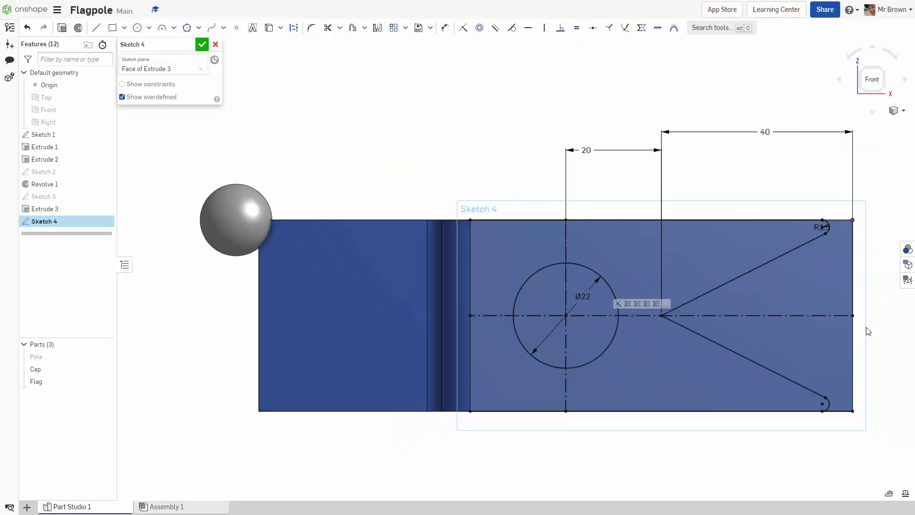
{"action": "middle_click_drag", "start_coordinate": [870, 334], "coordinate": [764, 318]}
Remove-extrude the V-notch region through the flag up to its back face.
{"action": "left_click", "coordinate": [202, 45]}
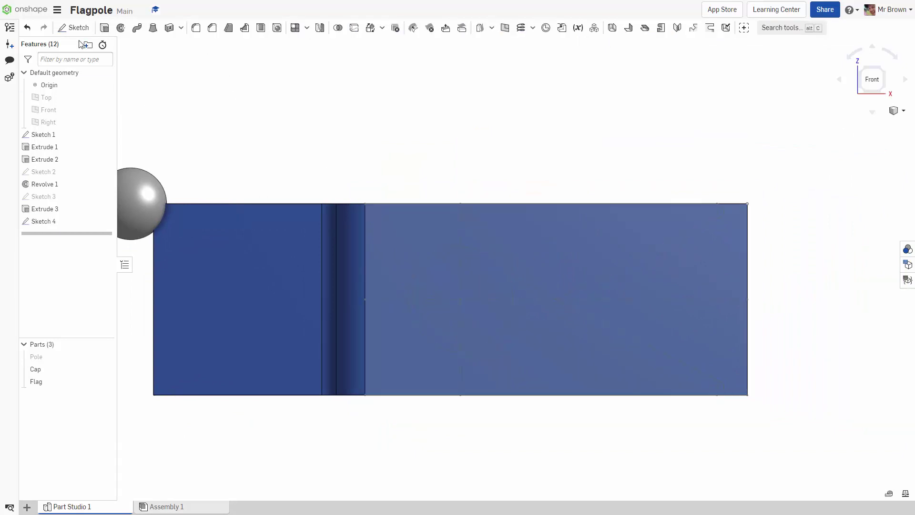
{"action": "left_click", "coordinate": [104, 28]}
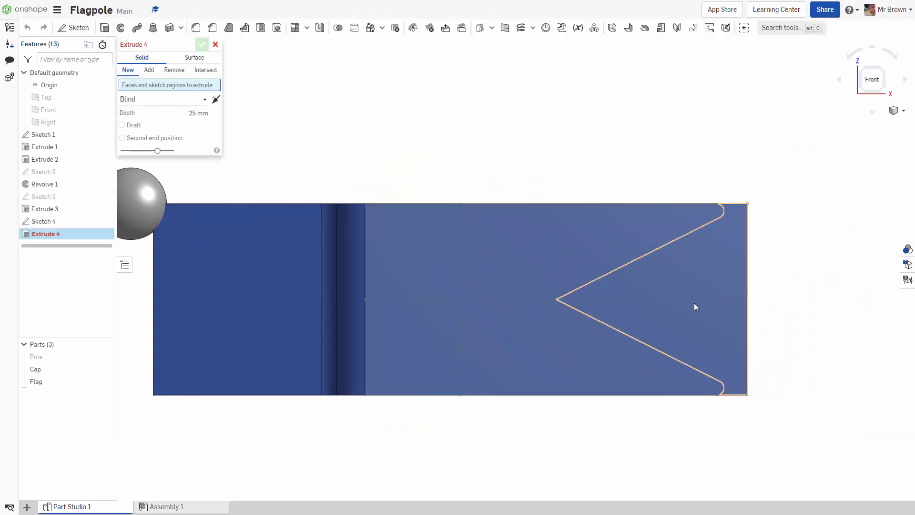
{"action": "left_click", "coordinate": [673, 304]}
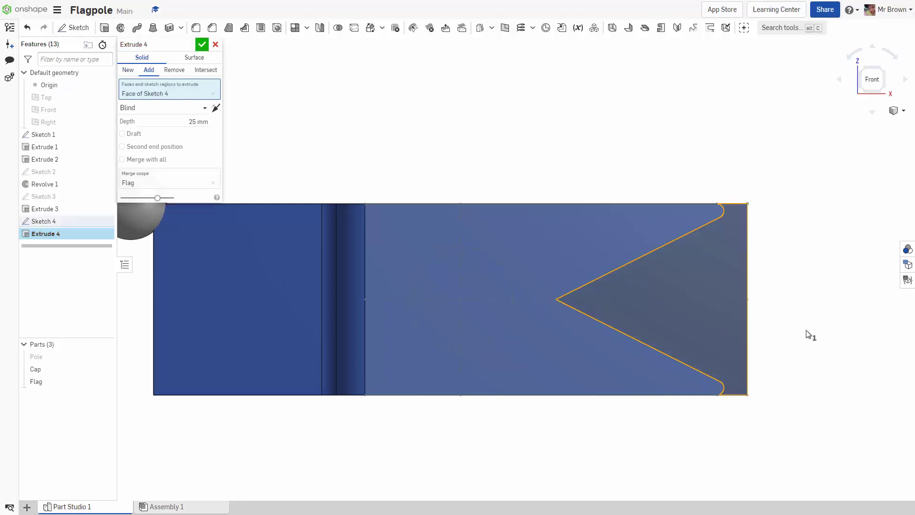
{"action": "right_click_drag", "start_coordinate": [806, 337], "coordinate": [613, 261]}
{"action": "left_click", "coordinate": [174, 71]}
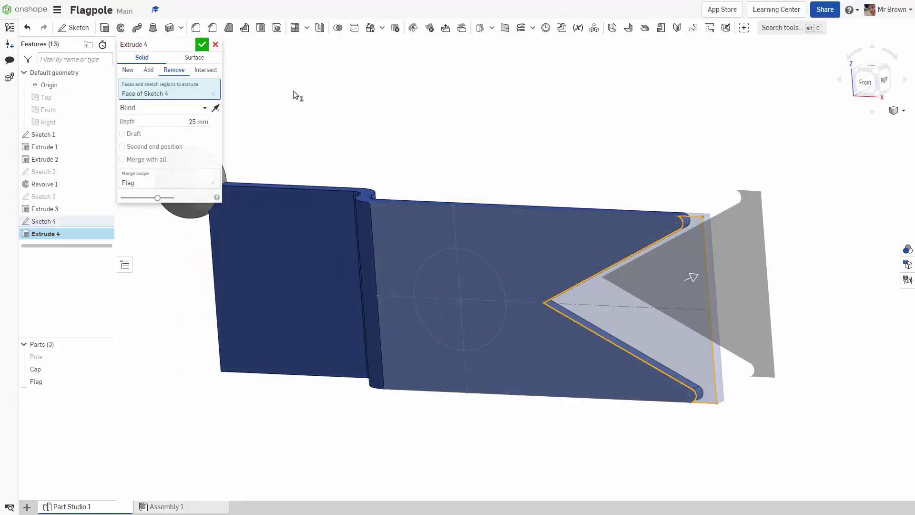
{"action": "right_click_drag", "start_coordinate": [659, 144], "coordinate": [611, 159]}
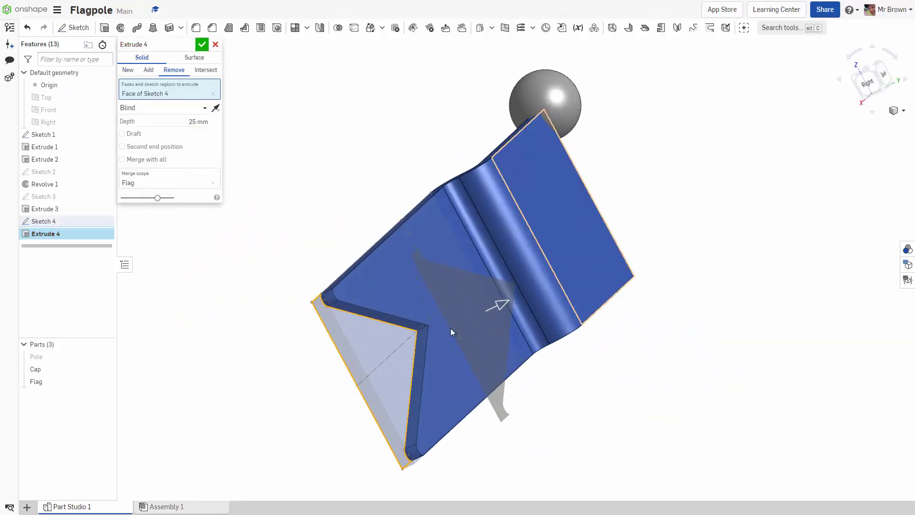
{"action": "left_click", "coordinate": [187, 115]}
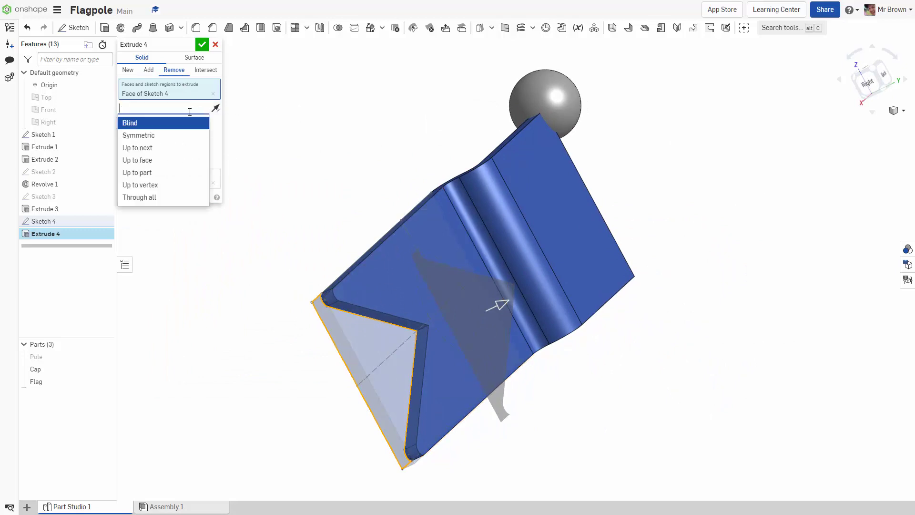
{"action": "left_click", "coordinate": [139, 158]}
{"action": "left_click", "coordinate": [471, 276]}
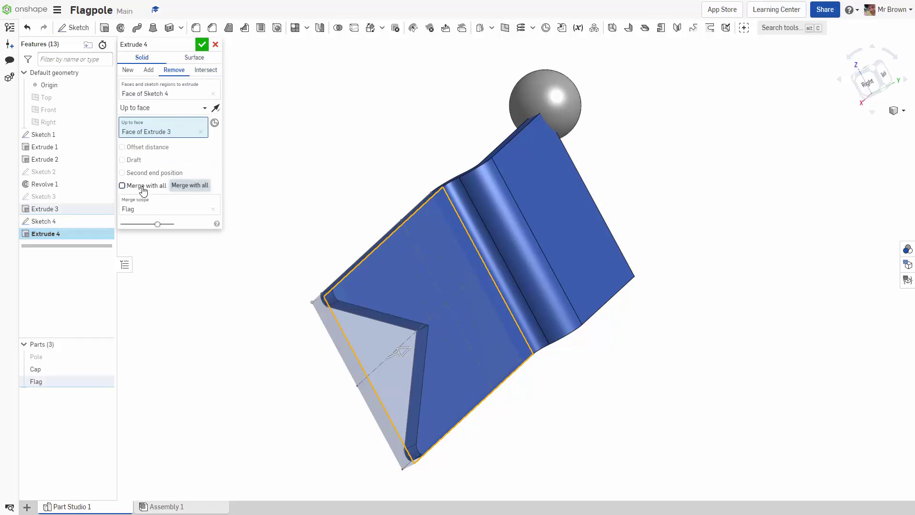
{"action": "double_click", "coordinate": [122, 186]}
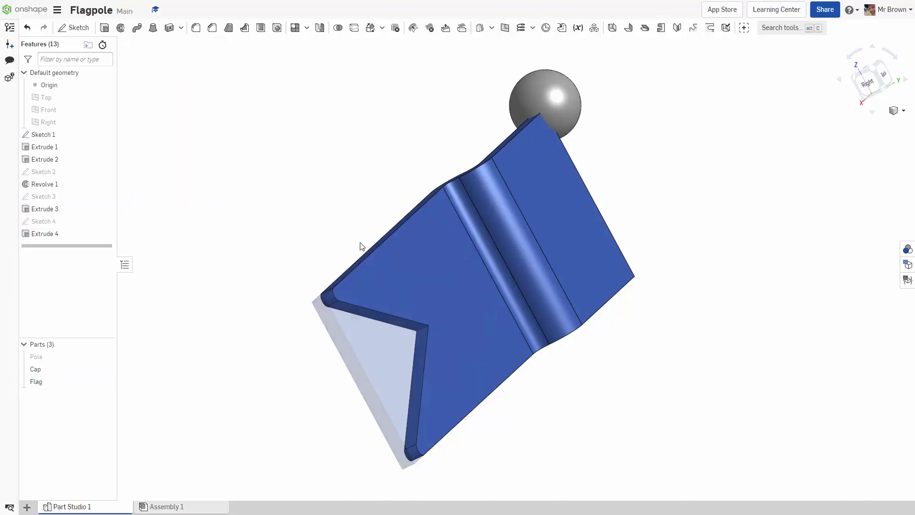
{"action": "left_click", "coordinate": [202, 44]}
{"action": "right_click_drag", "start_coordinate": [647, 413], "coordinate": [730, 390]}
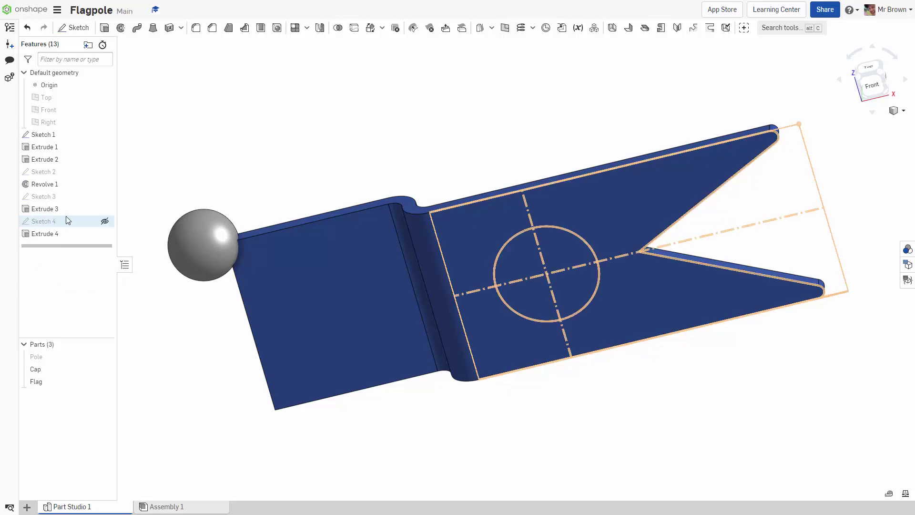
Remove-extrude the Ø22 circle 1.5 mm deep into the flag face, then return to front view.
{"action": "left_click", "coordinate": [104, 222]}
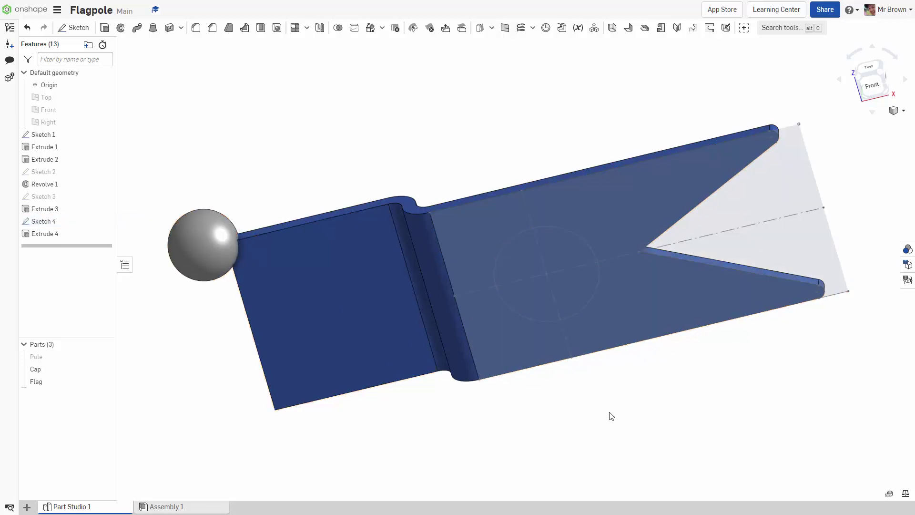
{"action": "left_click", "coordinate": [105, 27]}
{"action": "left_click", "coordinate": [567, 262]}
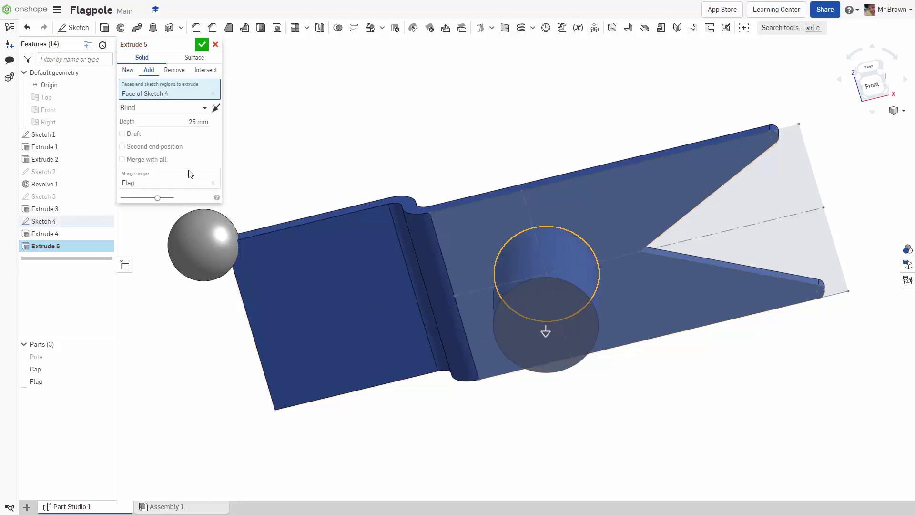
{"action": "left_click", "coordinate": [174, 70]}
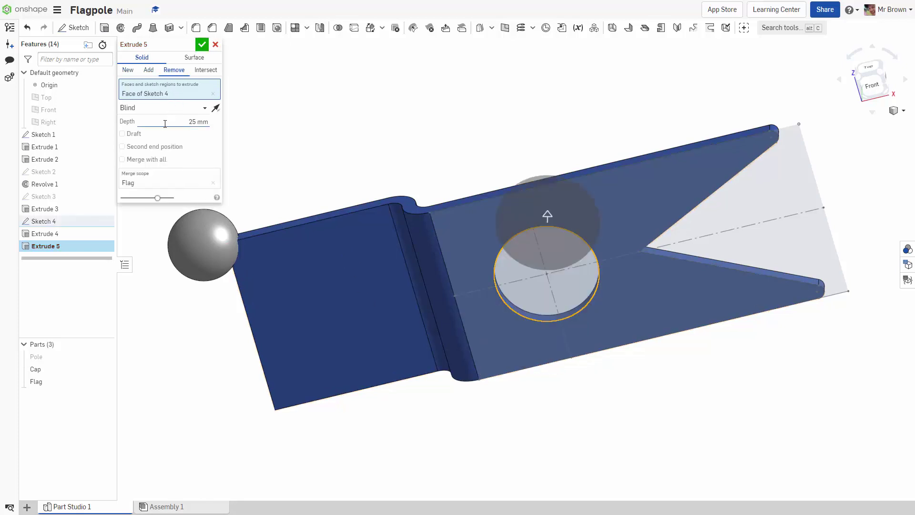
{"action": "left_click", "coordinate": [193, 122]}
{"action": "type", "text": "1.5"}
{"action": "key", "text": "Return"}
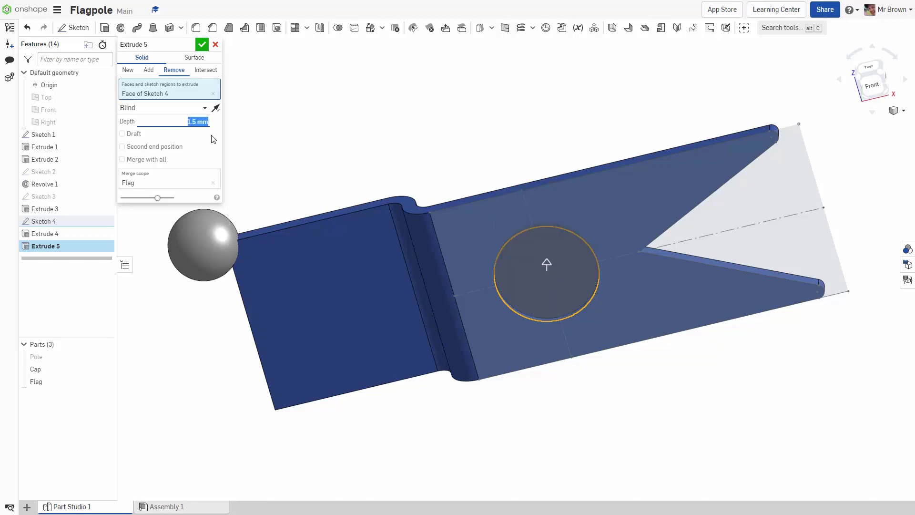
{"action": "left_click", "coordinate": [201, 44]}
{"action": "right_click_drag", "start_coordinate": [787, 404], "coordinate": [801, 377]}
{"action": "mouse_move", "coordinate": [682, 411]}
{"action": "right_mouse_down"}
{"action": "mouse_move", "coordinate": [711, 411]}
{"action": "mouse_move", "coordinate": [721, 427]}
{"action": "mouse_move", "coordinate": [689, 435]}
{"action": "mouse_move", "coordinate": [686, 397]}
{"action": "mouse_move", "coordinate": [652, 394]}
{"action": "right_mouse_up"}
{"action": "key", "text": "shift+1"}
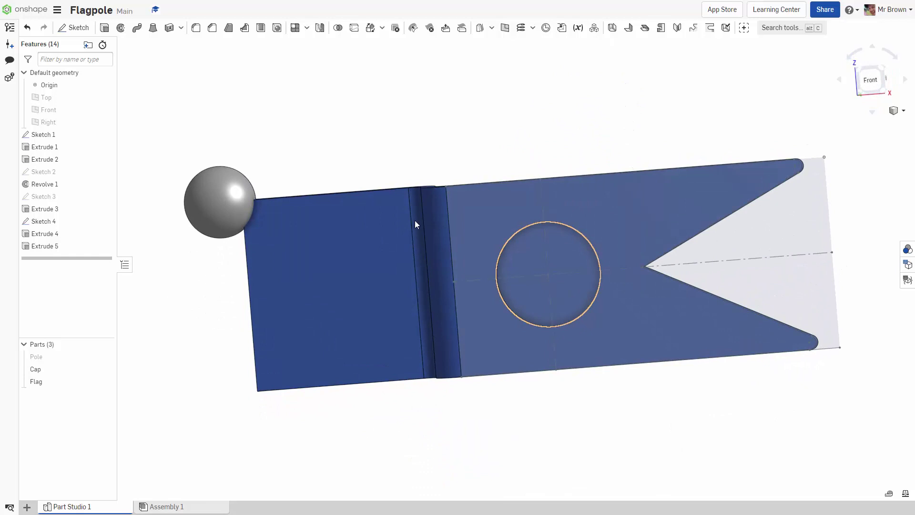
Hide Sketch 4 and show the Pole part again.
{"action": "scroll", "coordinate": [721, 141], "scroll_direction": "down", "scroll_amount": 3}
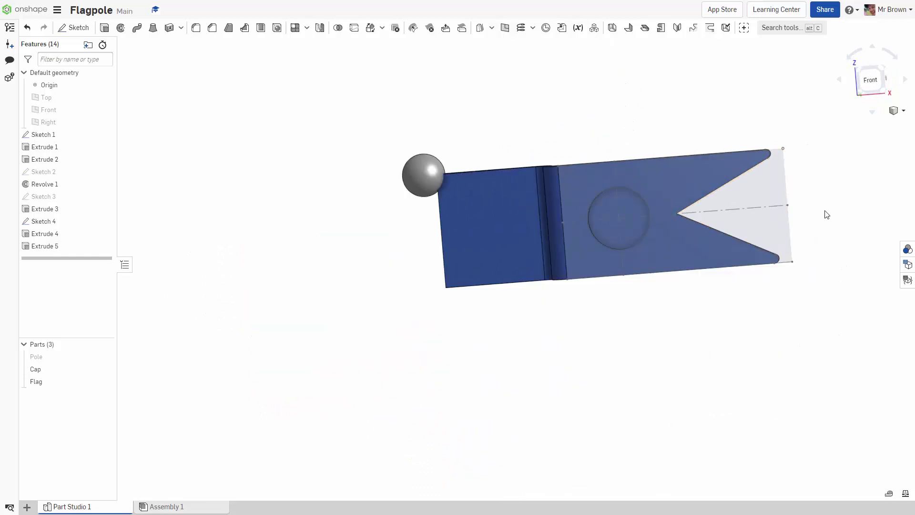
{"action": "middle_click_drag", "start_coordinate": [644, 278], "coordinate": [579, 325]}
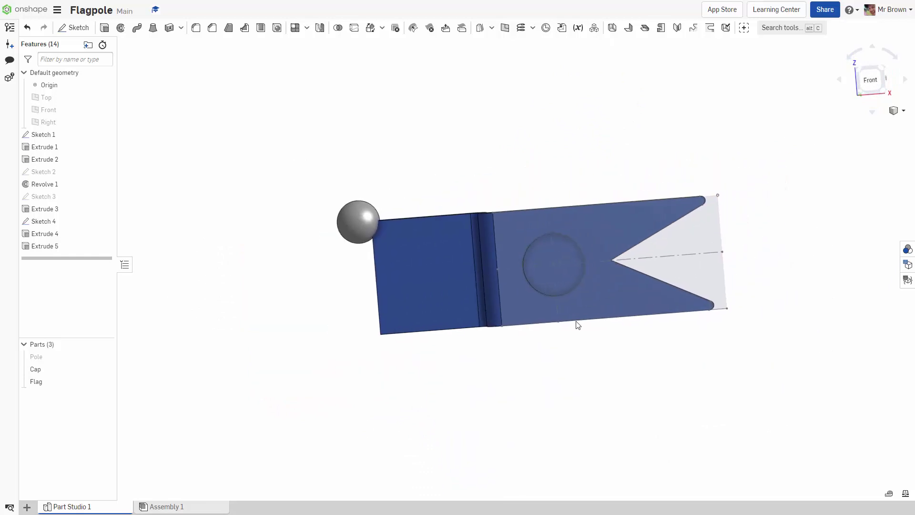
{"action": "left_click", "coordinate": [106, 221]}
{"action": "left_click", "coordinate": [105, 356]}
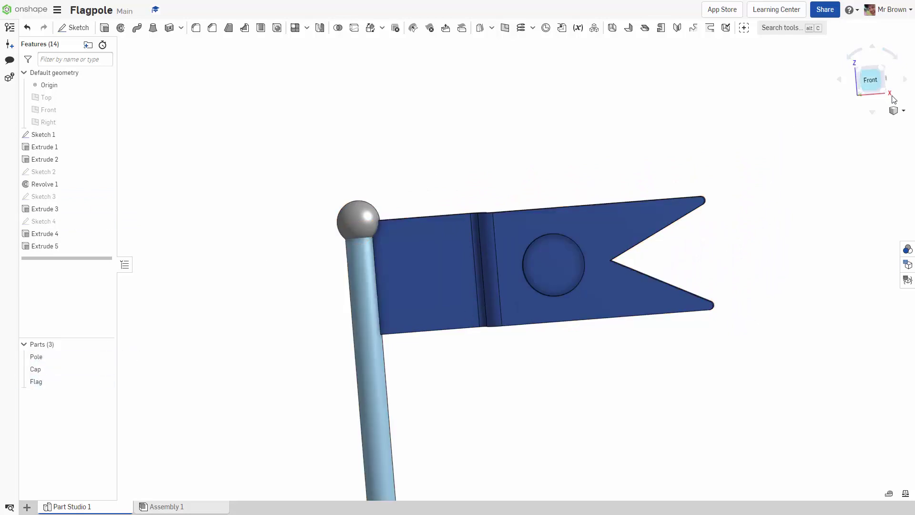
Switch to the isometric view and orbit to see the flagpole base from below.
{"action": "left_click", "coordinate": [902, 111]}
{"action": "left_click", "coordinate": [853, 125]}
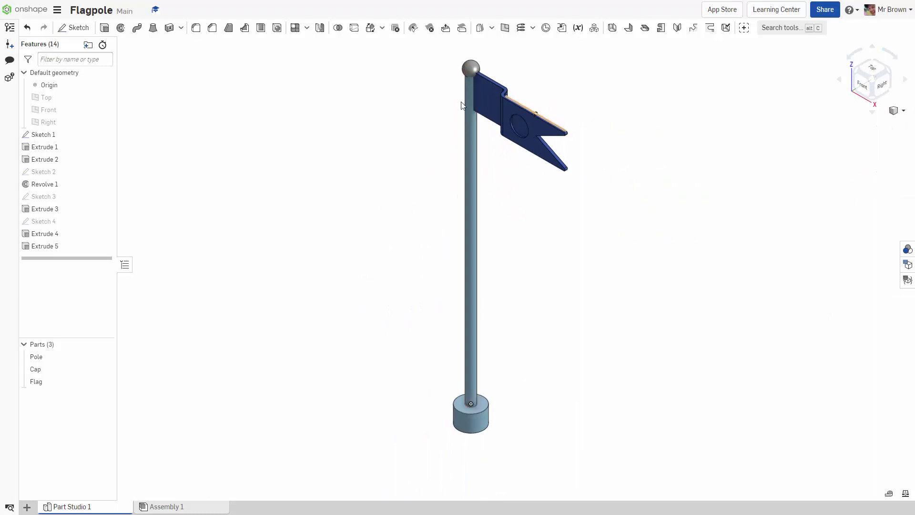
{"action": "scroll", "coordinate": [567, 260], "scroll_direction": "up", "scroll_amount": 1}
{"action": "scroll", "coordinate": [582, 235], "scroll_direction": "down", "scroll_amount": 1}
{"action": "middle_click_drag", "start_coordinate": [582, 235], "coordinate": [612, 253]}
{"action": "right_click_drag", "start_coordinate": [638, 338], "coordinate": [605, 368]}
{"action": "scroll", "coordinate": [492, 380], "scroll_direction": "up", "scroll_amount": 5}
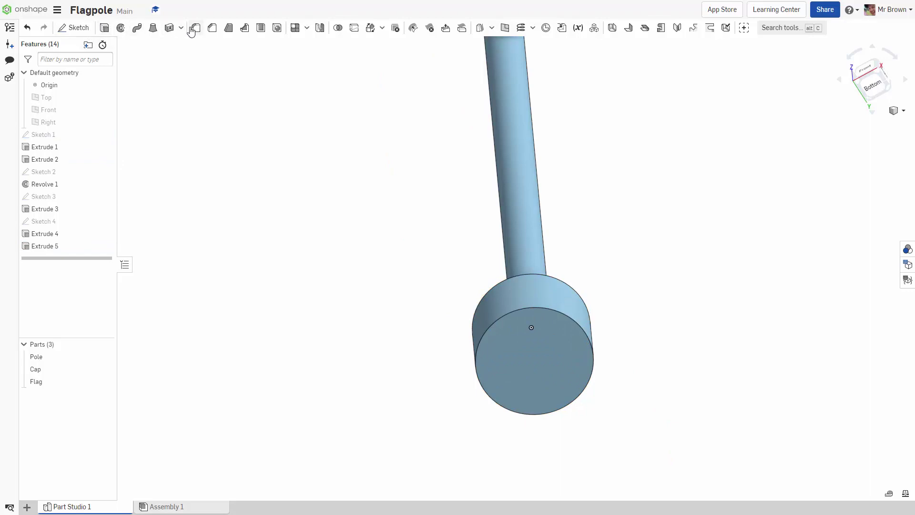
Shell the pole's base cylinder with a 4 mm wall, removing its bottom face.
{"action": "left_click", "coordinate": [261, 28]}
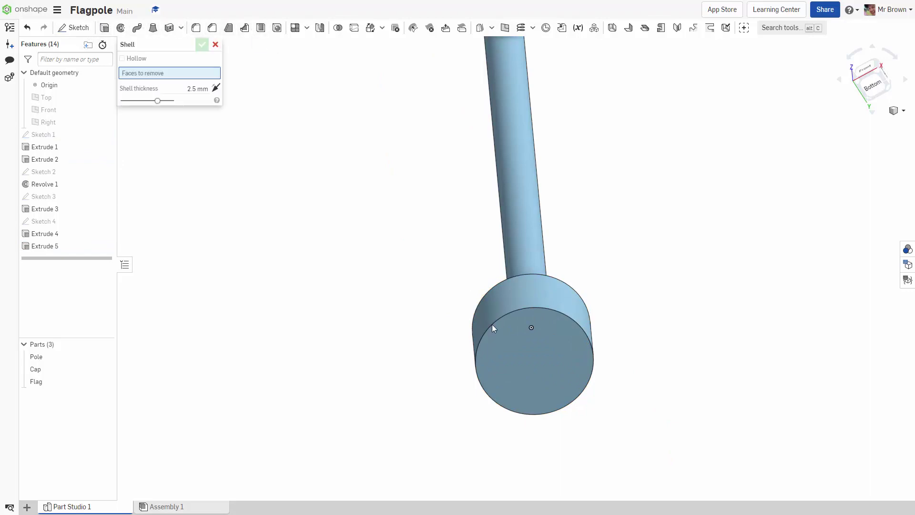
{"action": "left_click", "coordinate": [550, 367]}
{"action": "left_click", "coordinate": [200, 100]}
{"action": "type", "text": "4"}
{"action": "key", "text": "Return"}
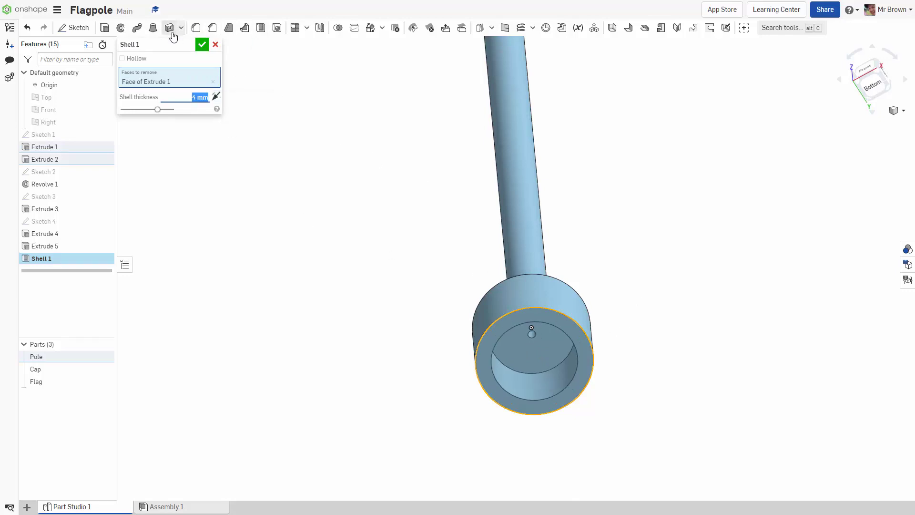
{"action": "left_click", "coordinate": [202, 45]}
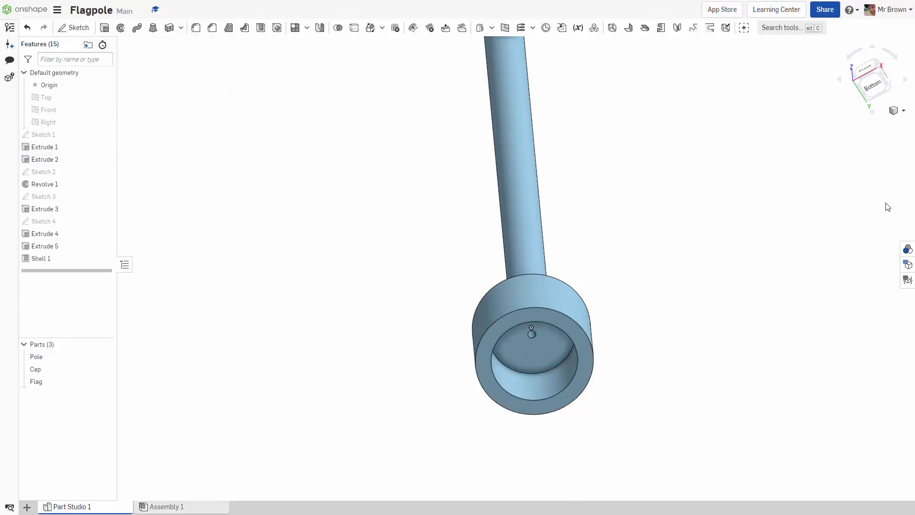
Move to an elevated angled view centred on the flag.
{"action": "left_click", "coordinate": [866, 70]}
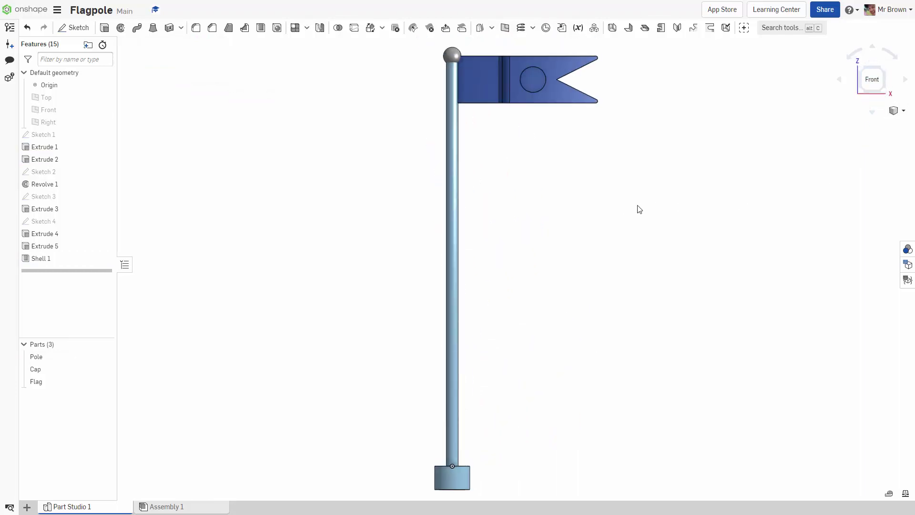
{"action": "right_click_drag", "start_coordinate": [558, 213], "coordinate": [518, 189]}
{"action": "scroll", "coordinate": [518, 189], "scroll_direction": "up", "scroll_amount": 3}
{"action": "middle_click_drag", "start_coordinate": [574, 169], "coordinate": [633, 275]}
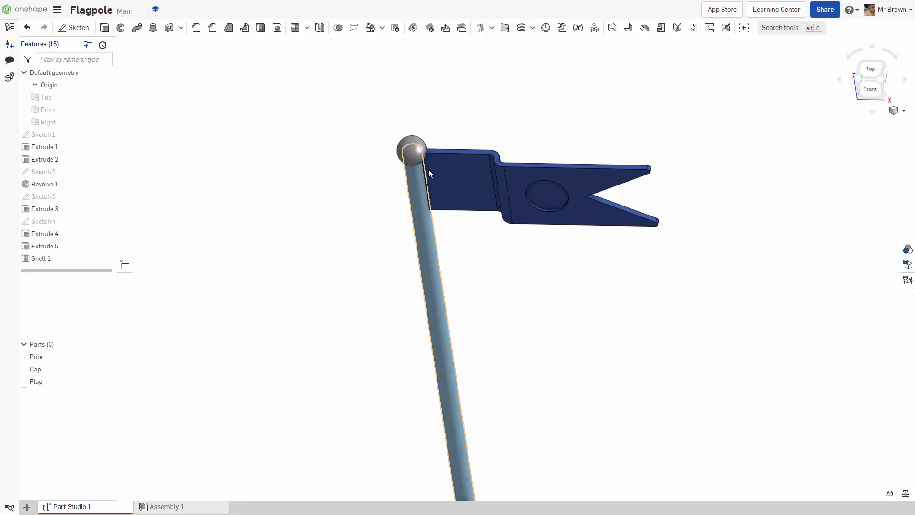
Set the Flag part's appearance to red (#FF0000), after briefly trying blue swatches.
{"action": "left_click", "coordinate": [907, 249]}
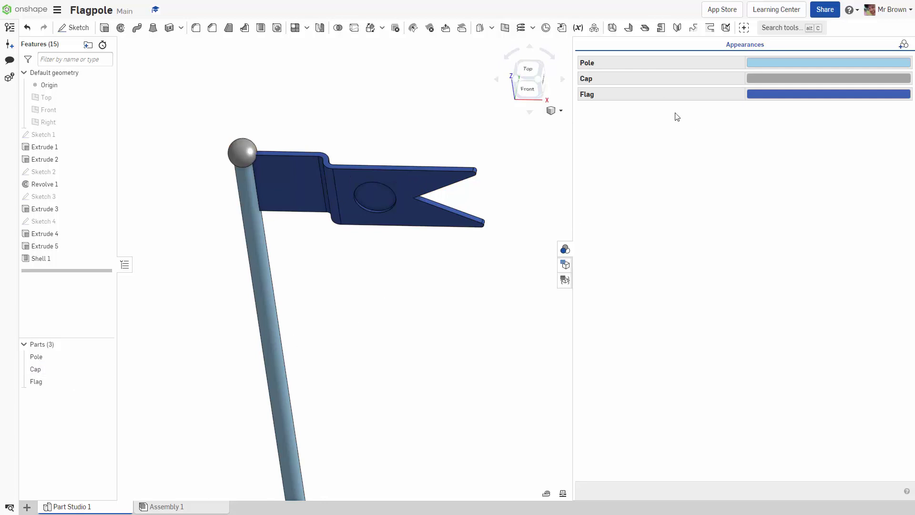
{"action": "left_click", "coordinate": [38, 381]}
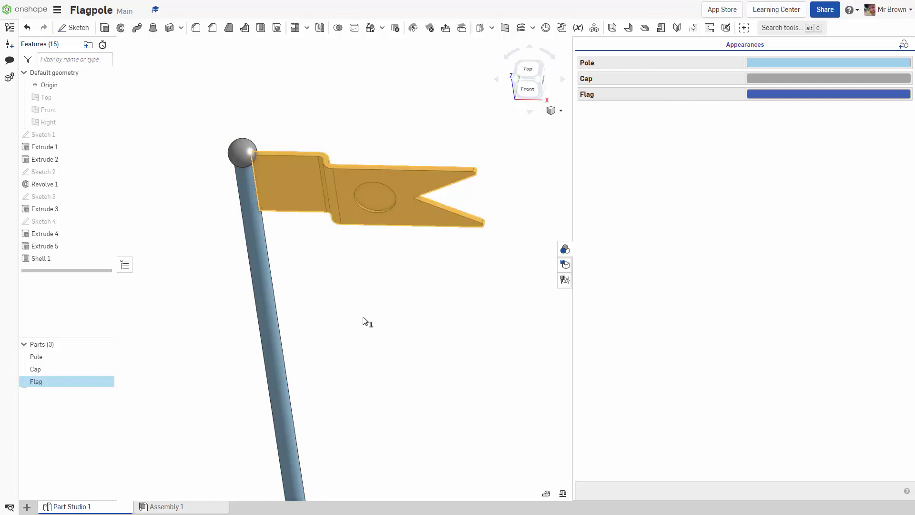
{"action": "left_click", "coordinate": [795, 96]}
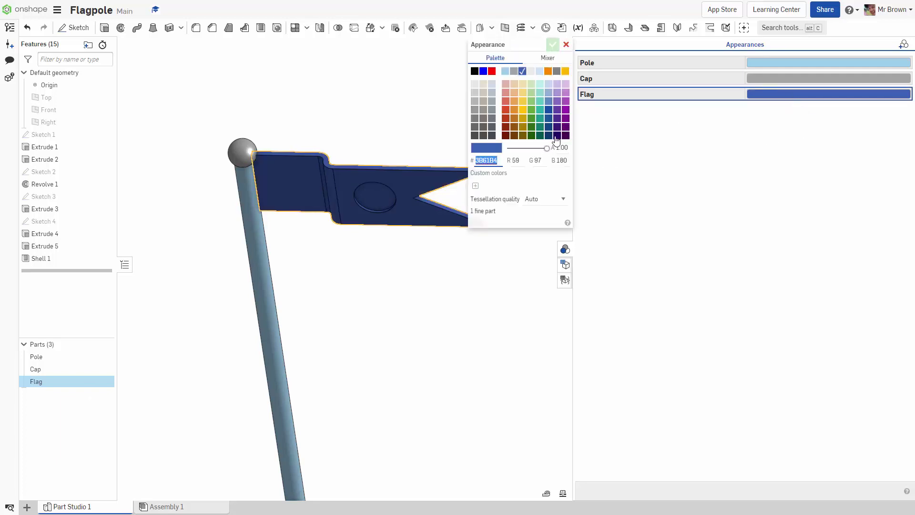
{"action": "left_click", "coordinate": [492, 71]}
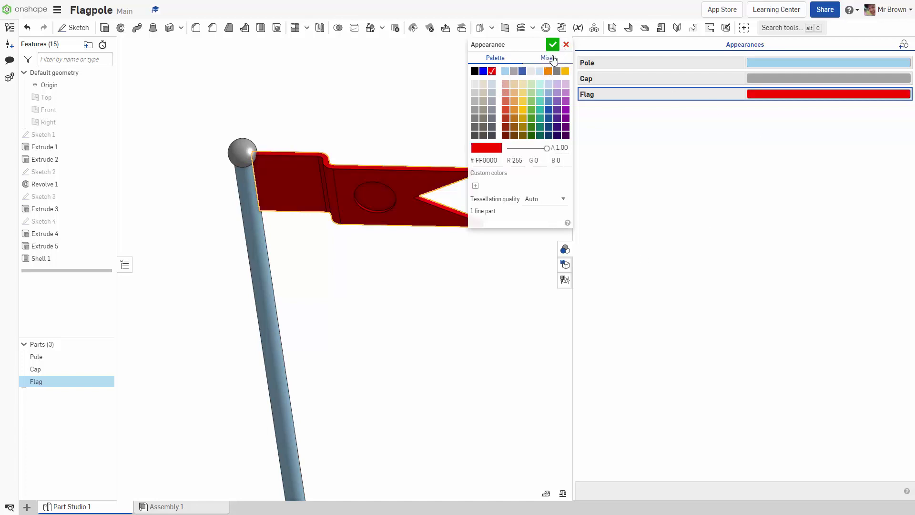
{"action": "left_click", "coordinate": [548, 58]}
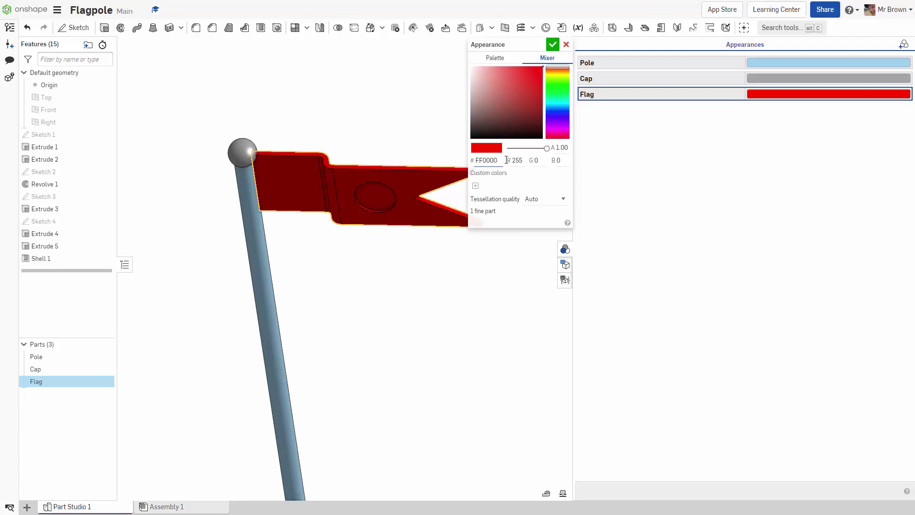
{"action": "left_click", "coordinate": [520, 61]}
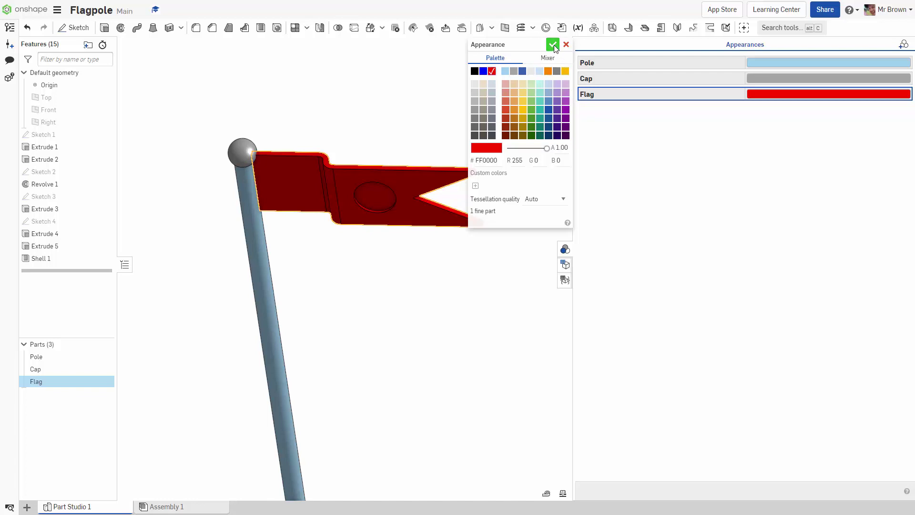
{"action": "left_click", "coordinate": [483, 73]}
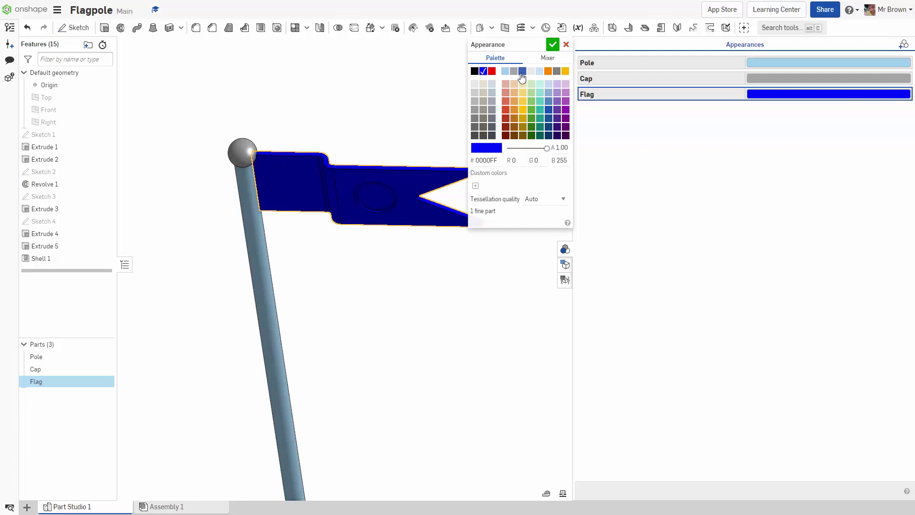
{"action": "left_click", "coordinate": [522, 73]}
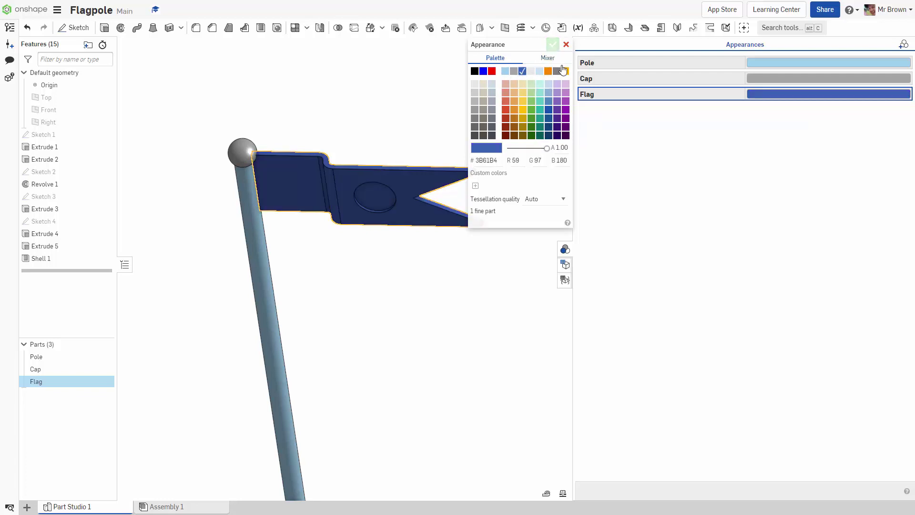
{"action": "left_click", "coordinate": [492, 71]}
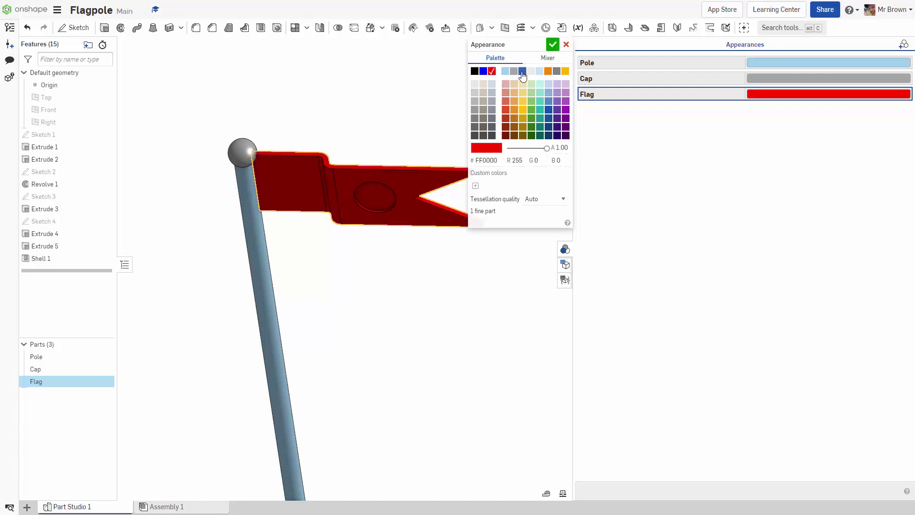
{"action": "left_click", "coordinate": [552, 45]}
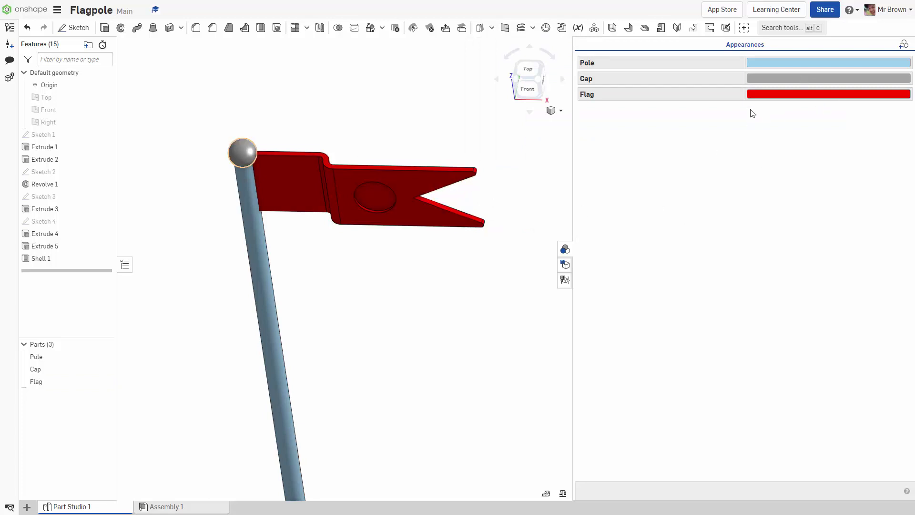
Set the Pole part's colour to dark grey #4D4D4D.
{"action": "left_click", "coordinate": [74, 364]}
{"action": "left_click", "coordinate": [74, 357], "text": "ctrl"}
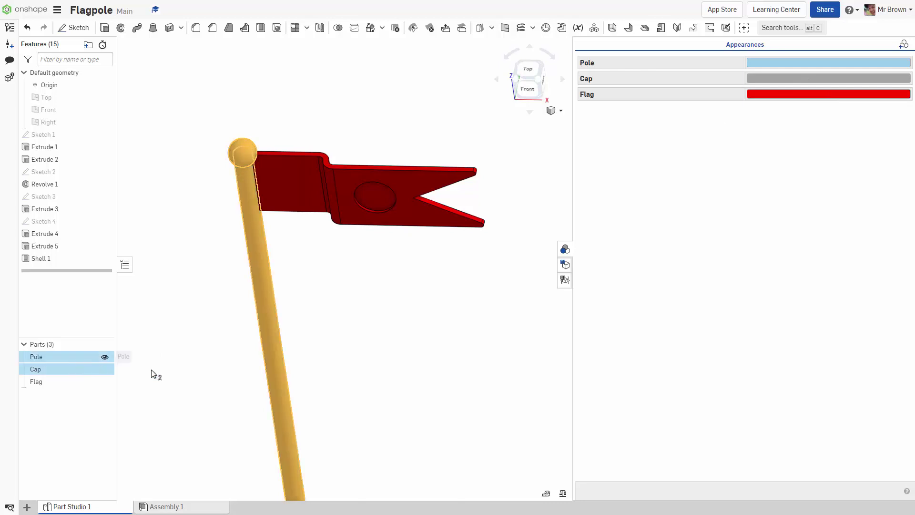
{"action": "left_click", "coordinate": [806, 63]}
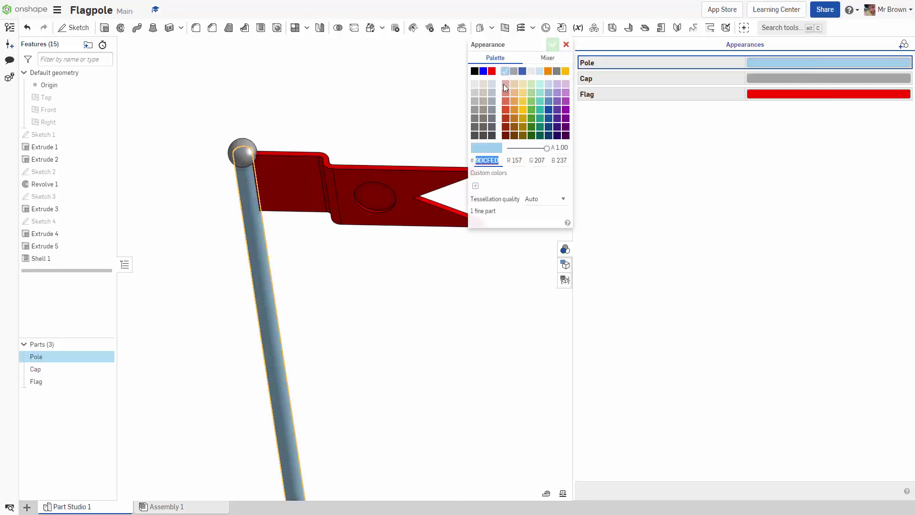
{"action": "left_click", "coordinate": [478, 136]}
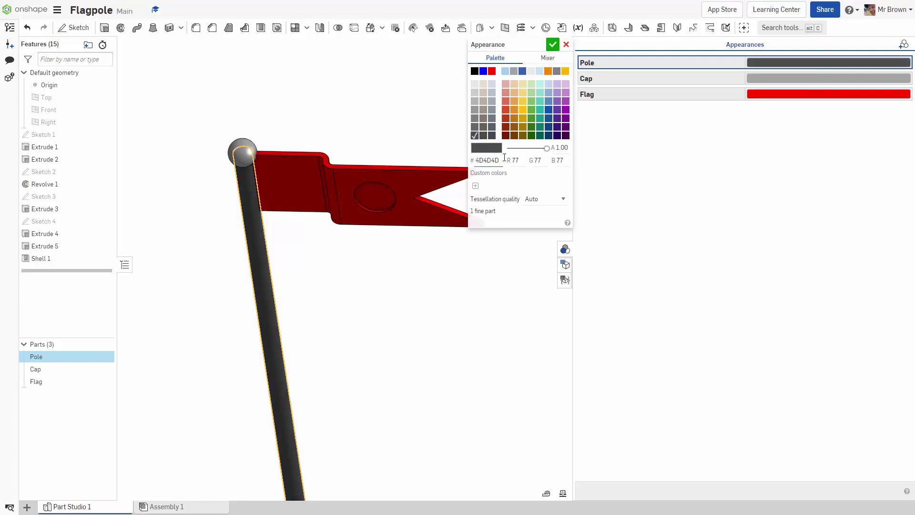
{"action": "left_click", "coordinate": [552, 46]}
Make the Cap dark grey as well and view the flagpole from the front.
{"action": "left_click", "coordinate": [794, 80]}
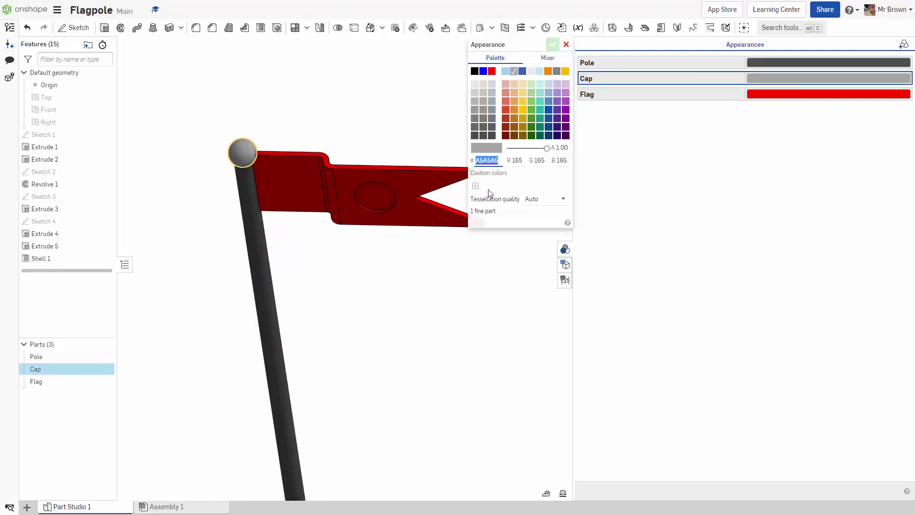
{"action": "left_click", "coordinate": [474, 136]}
{"action": "left_click", "coordinate": [553, 45]}
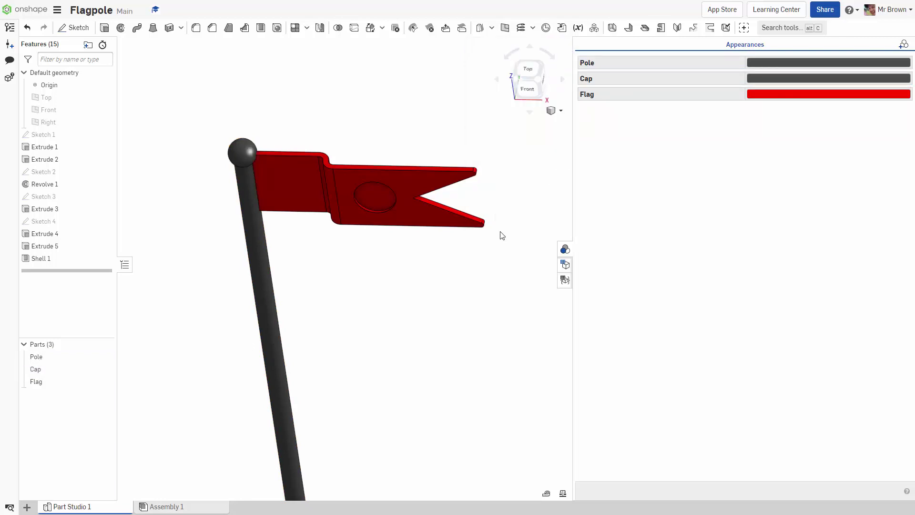
{"action": "scroll", "coordinate": [347, 298], "scroll_direction": "down", "scroll_amount": 3}
{"action": "key", "text": "shift+1"}
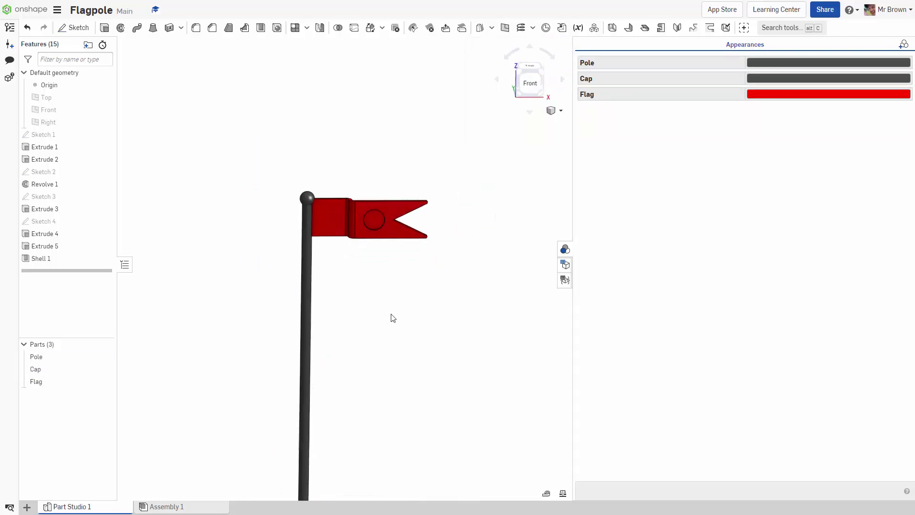
{"action": "scroll", "coordinate": [364, 270], "scroll_direction": "up", "scroll_amount": 3}
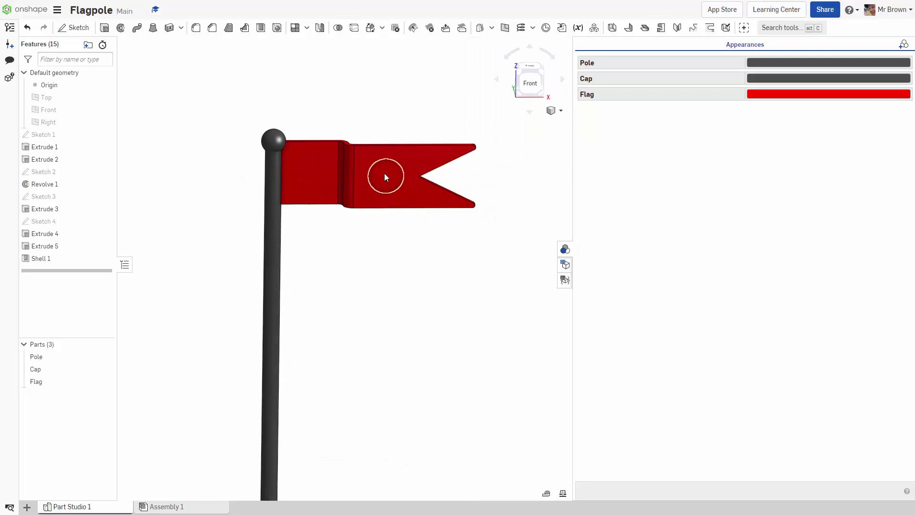
{"action": "scroll", "coordinate": [364, 256], "scroll_direction": "up", "scroll_amount": 1}
{"action": "scroll", "coordinate": [364, 256], "scroll_direction": "up", "scroll_amount": 2}
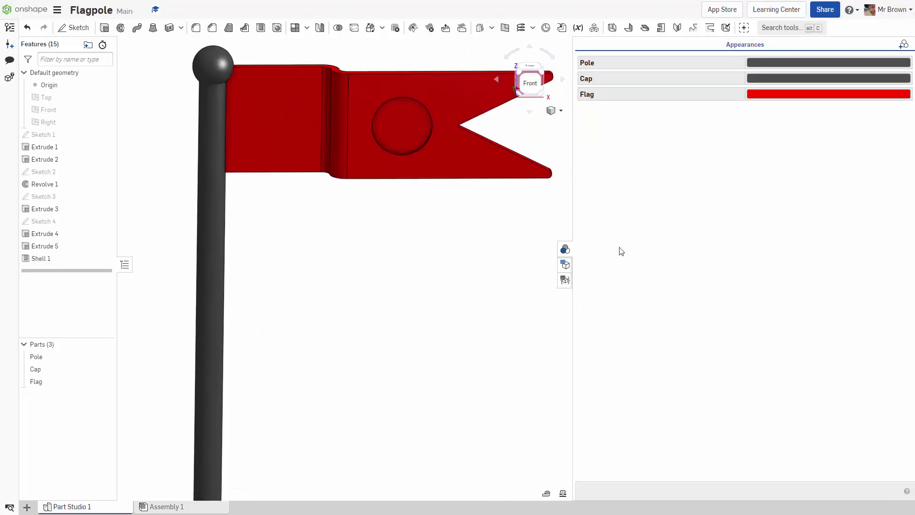
Give the flag's circular recess face a dark blue (#3B61B4) face appearance.
{"action": "left_click", "coordinate": [390, 137]}
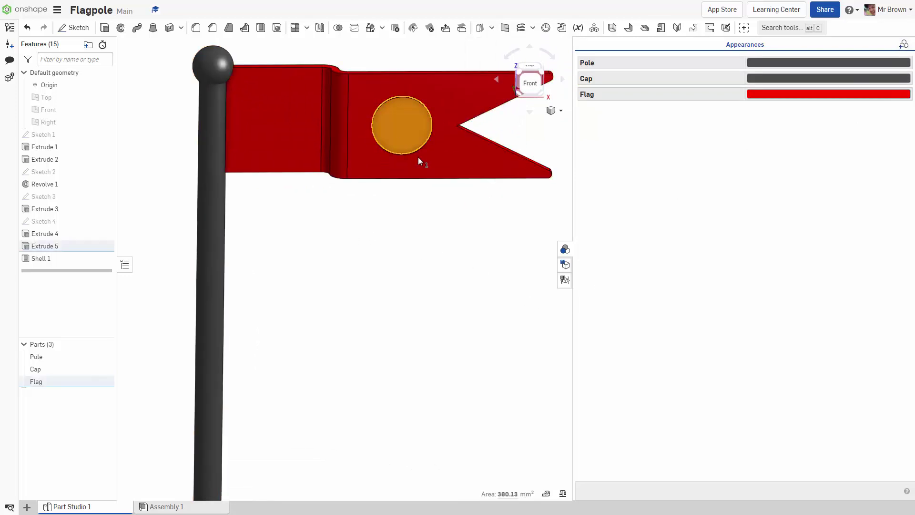
{"action": "left_click", "coordinate": [904, 46]}
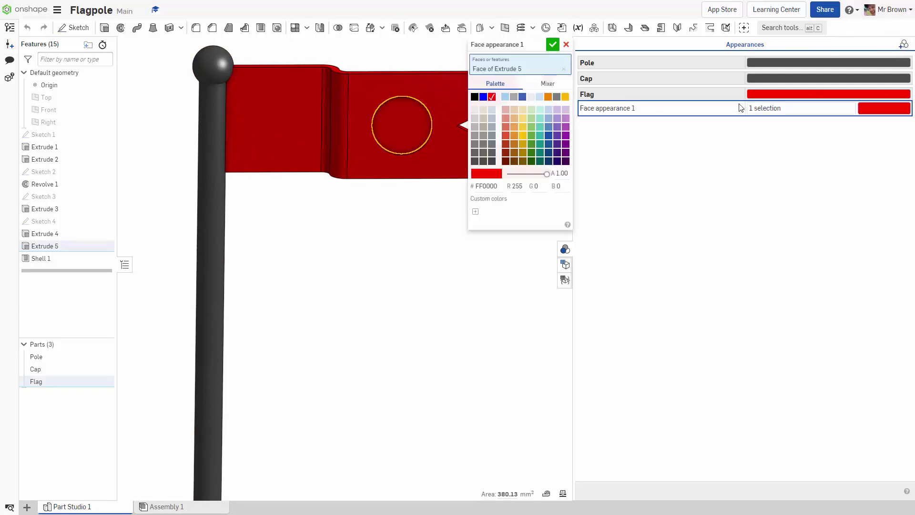
{"action": "left_click", "coordinate": [523, 97]}
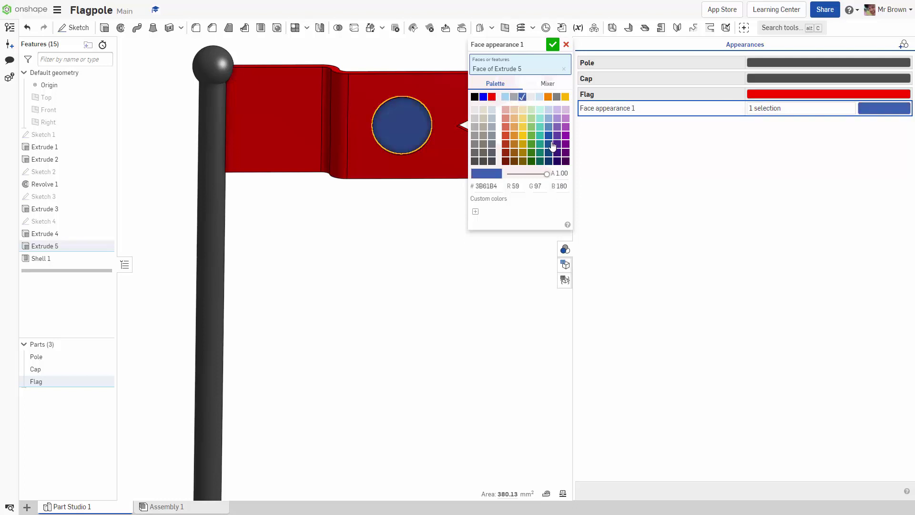
{"action": "left_click", "coordinate": [552, 45]}
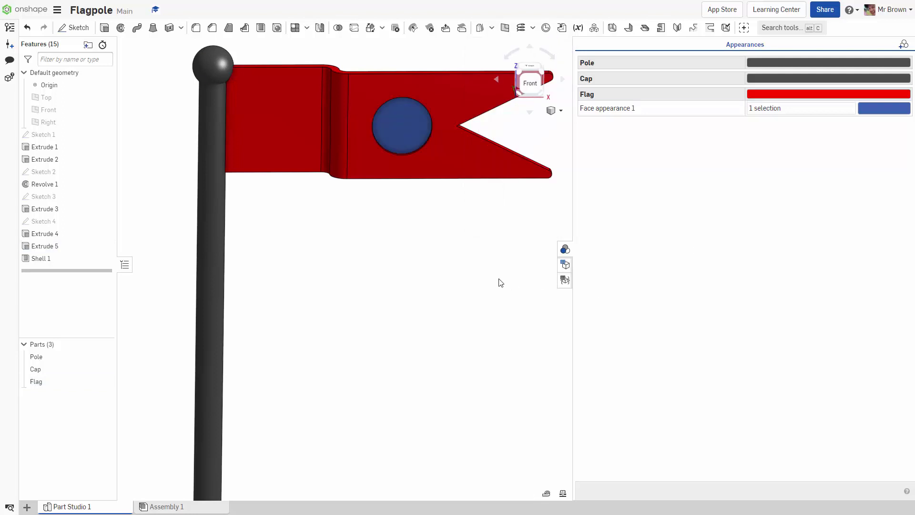
Colour the two fold faces near the pole yellow.
{"action": "left_click", "coordinate": [340, 143]}
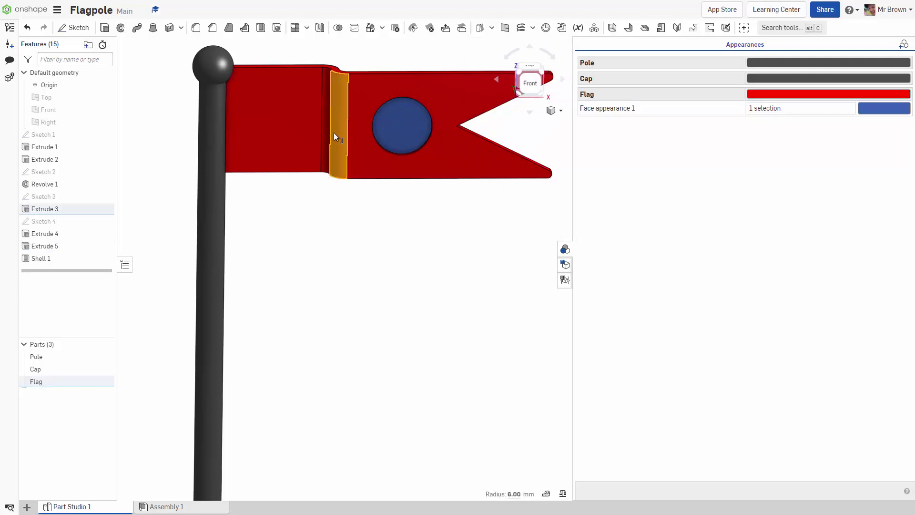
{"action": "left_click", "coordinate": [324, 122]}
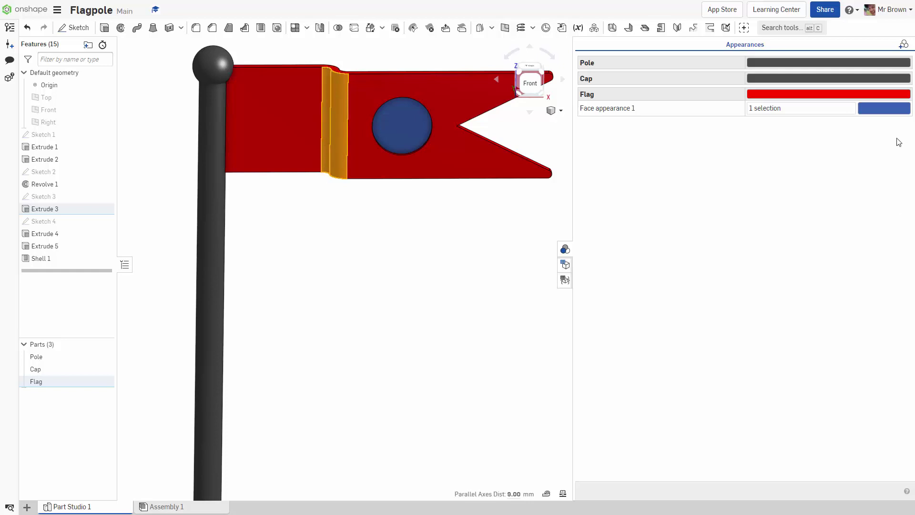
{"action": "left_click", "coordinate": [904, 46]}
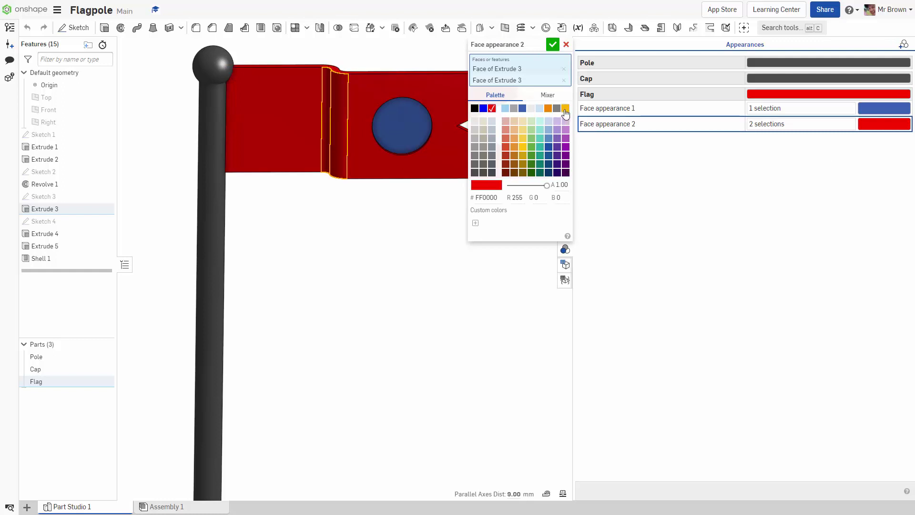
{"action": "left_click", "coordinate": [565, 109]}
{"action": "left_click", "coordinate": [552, 44]}
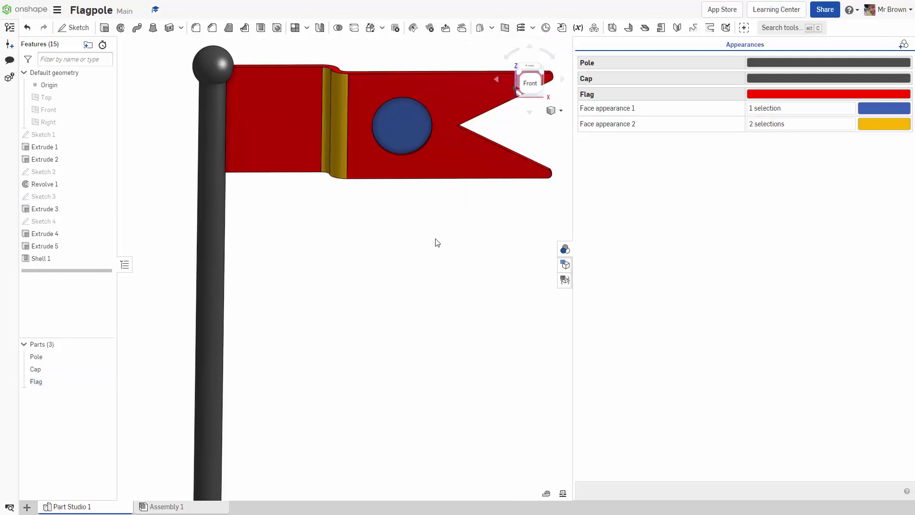
Orbit and zoom to an angle where the flag's narrow top face can be picked.
{"action": "right_click_drag", "start_coordinate": [443, 250], "coordinate": [454, 280]}
{"action": "left_click", "coordinate": [263, 152]}
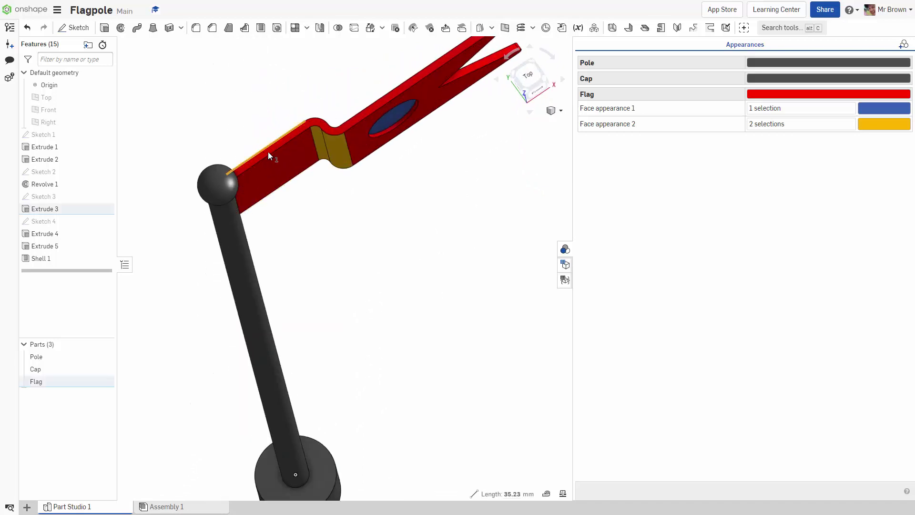
{"action": "left_click", "coordinate": [403, 254]}
{"action": "left_click", "coordinate": [344, 127]}
{"action": "left_click", "coordinate": [450, 300]}
{"action": "right_click_drag", "start_coordinate": [449, 299], "coordinate": [409, 253]}
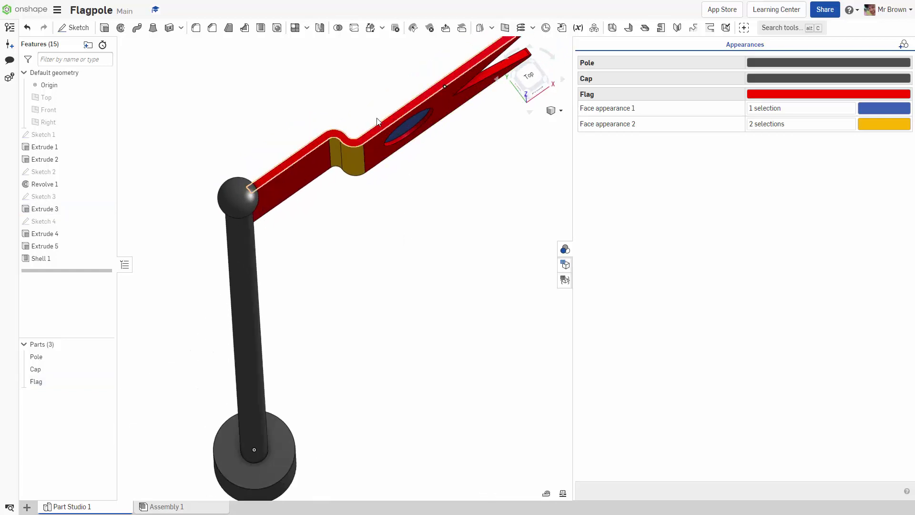
{"action": "left_click", "coordinate": [377, 129]}
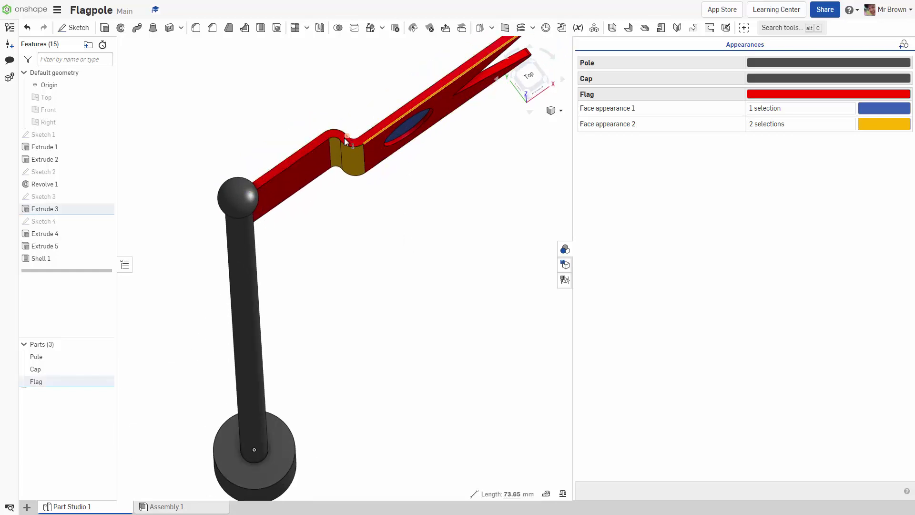
{"action": "left_click", "coordinate": [466, 220]}
{"action": "scroll", "coordinate": [362, 136], "scroll_direction": "up", "scroll_amount": 5}
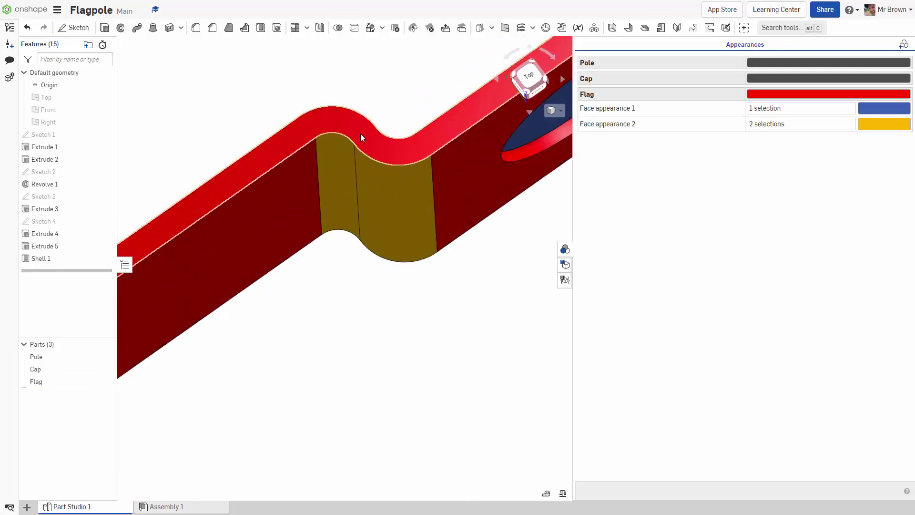
Give the flag's narrow top face a blue face appearance.
{"action": "left_click", "coordinate": [365, 138]}
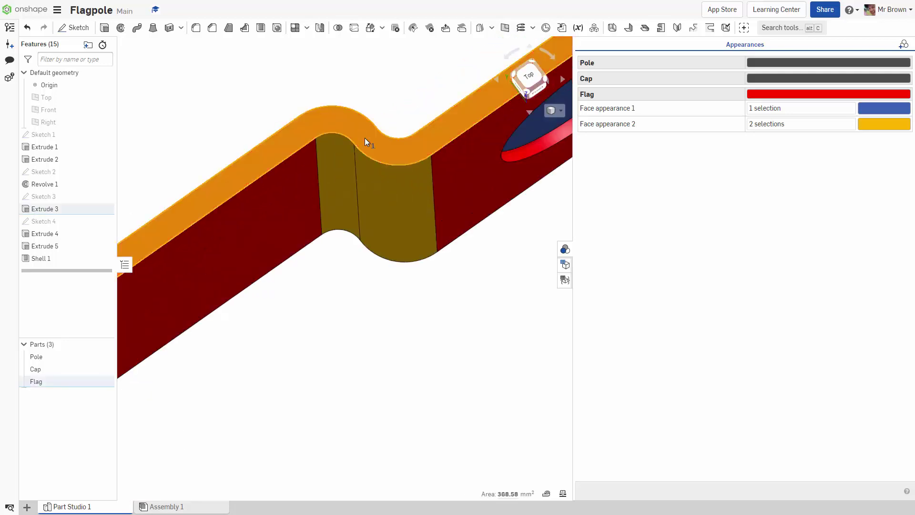
{"action": "left_click", "coordinate": [903, 45]}
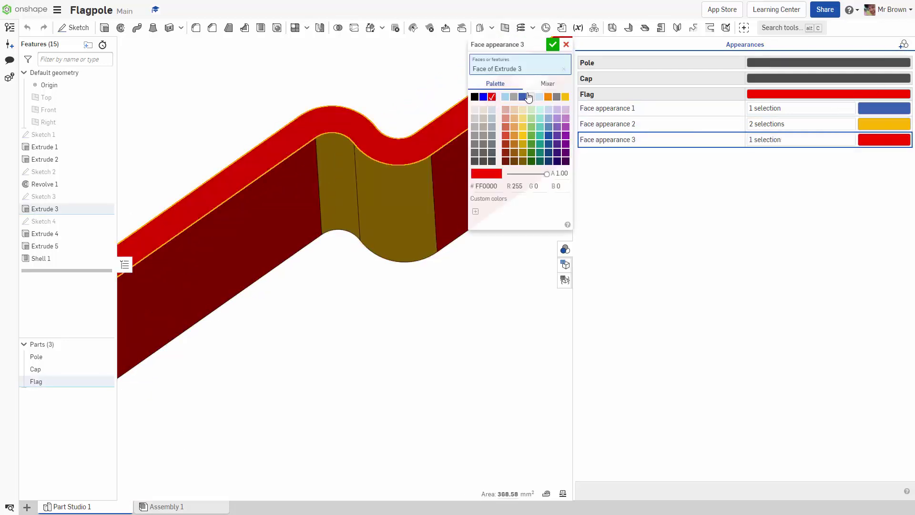
{"action": "left_click", "coordinate": [523, 97]}
{"action": "left_click", "coordinate": [553, 44]}
{"action": "scroll", "coordinate": [400, 303], "scroll_direction": "down", "scroll_amount": 5}
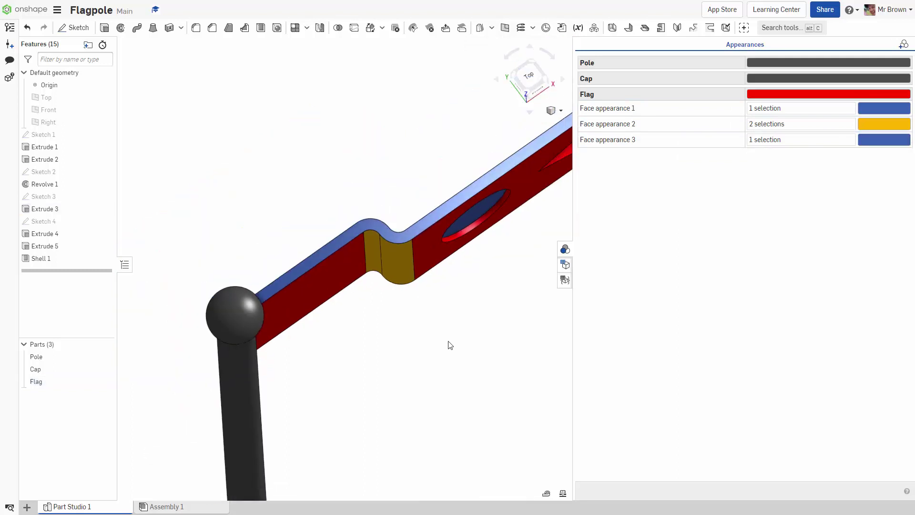
{"action": "right_click_drag", "start_coordinate": [451, 344], "coordinate": [431, 318]}
{"action": "scroll", "coordinate": [431, 318], "scroll_direction": "down", "scroll_amount": 6}
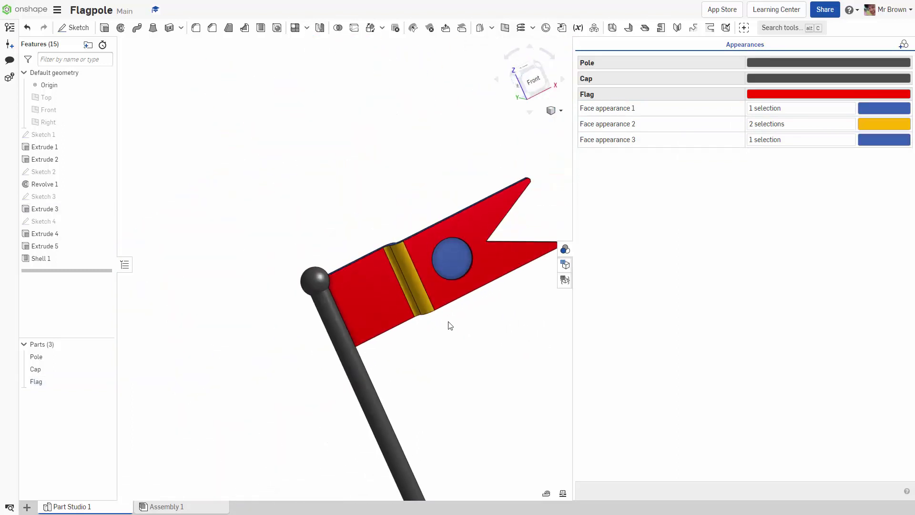
Close the appearances list and turn the flagpole to isometric, then to the Front view.
{"action": "left_click", "coordinate": [567, 250]}
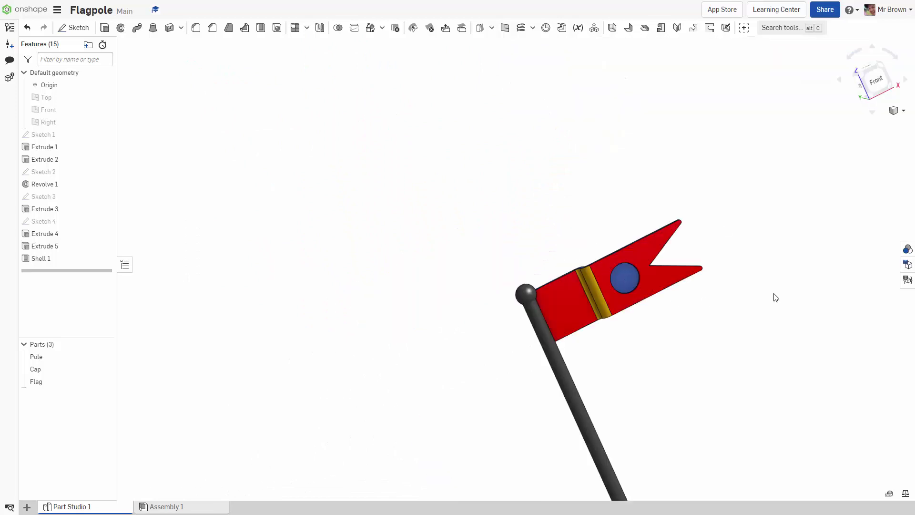
{"action": "left_click", "coordinate": [895, 111]}
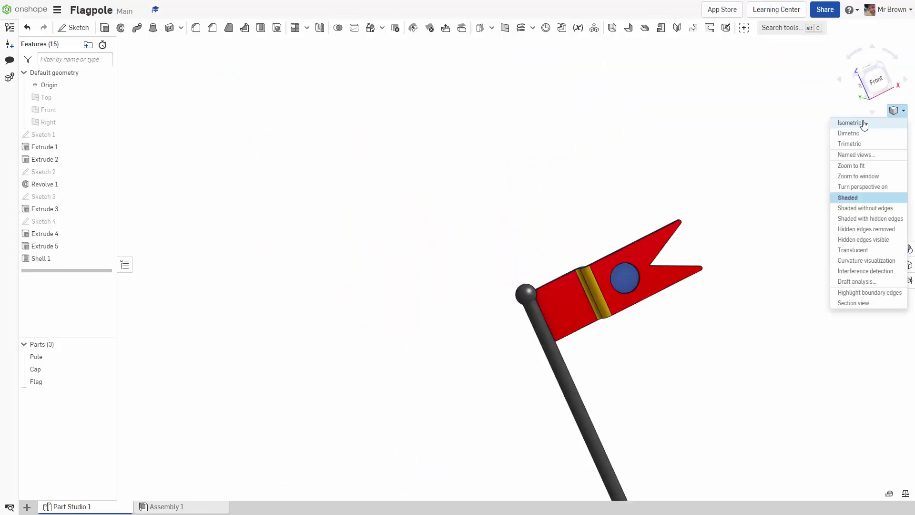
{"action": "left_click", "coordinate": [862, 123]}
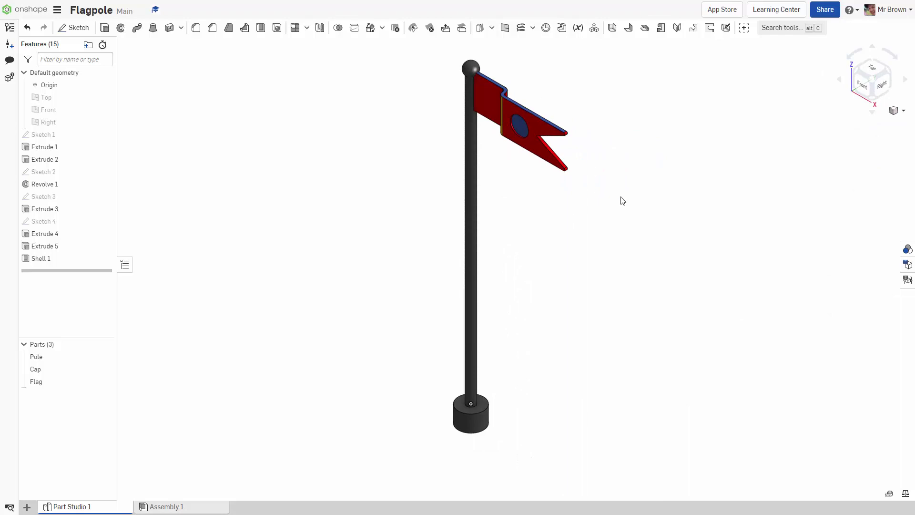
{"action": "left_click", "coordinate": [866, 90]}
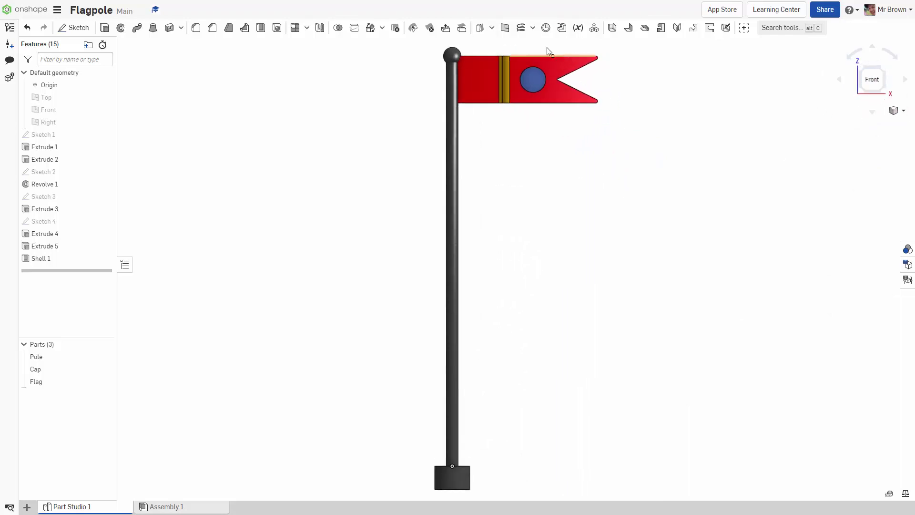
Switch the display to Shaded without edges and tilt to see the flag's top edge.
{"action": "left_click", "coordinate": [903, 111]}
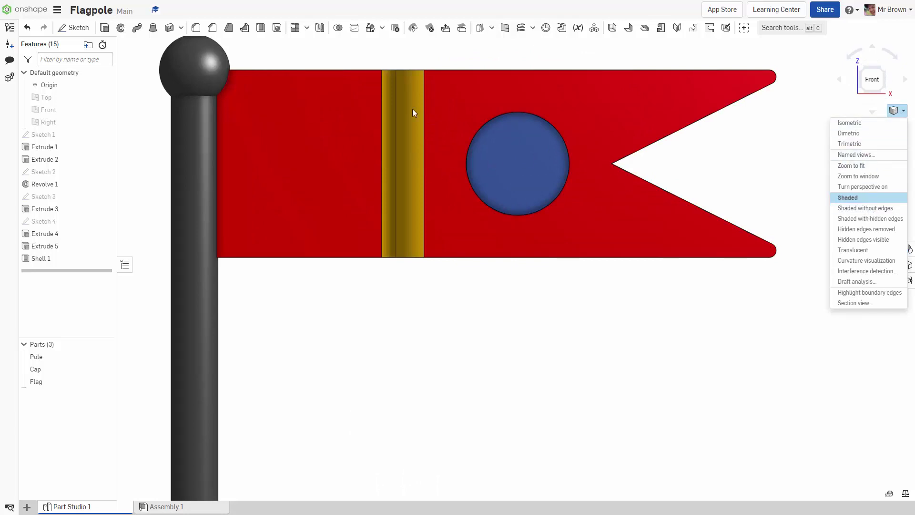
{"action": "left_click", "coordinate": [883, 212]}
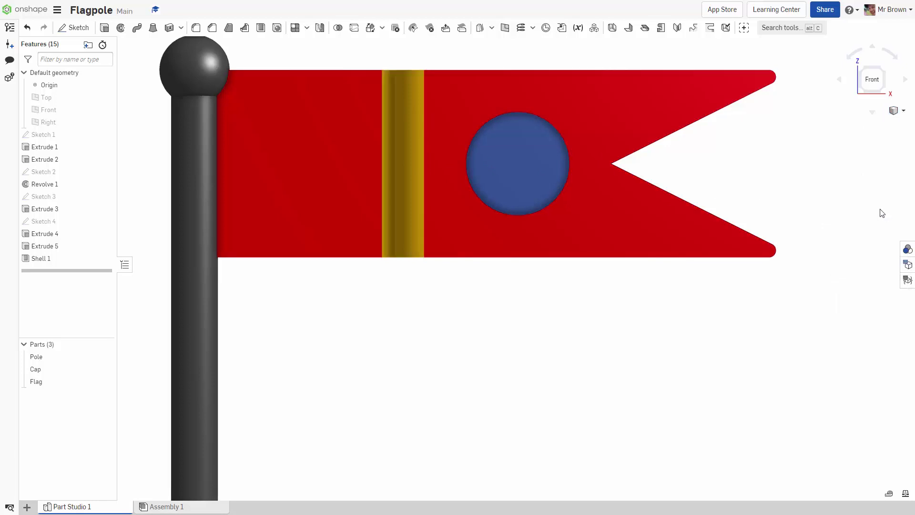
{"action": "right_click_drag", "start_coordinate": [492, 313], "coordinate": [514, 326]}
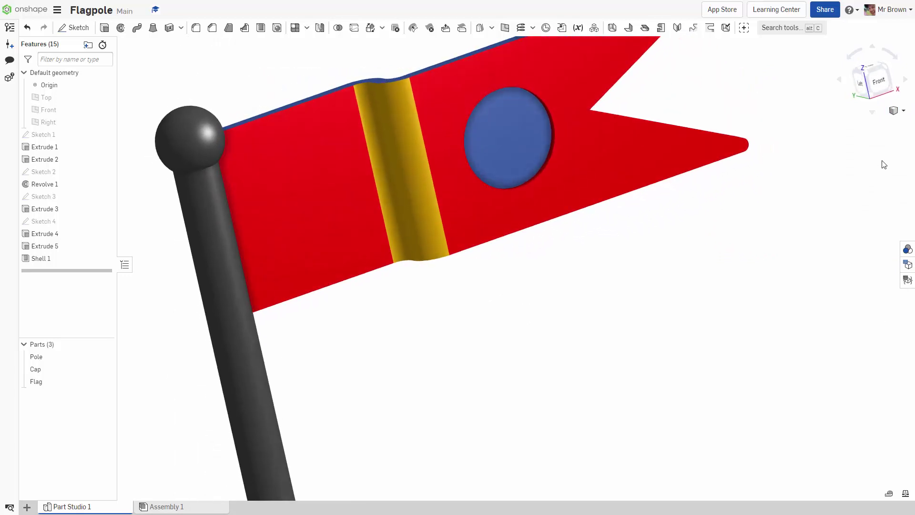
Turn on perspective view and orbit slightly to look from above.
{"action": "left_click", "coordinate": [898, 111]}
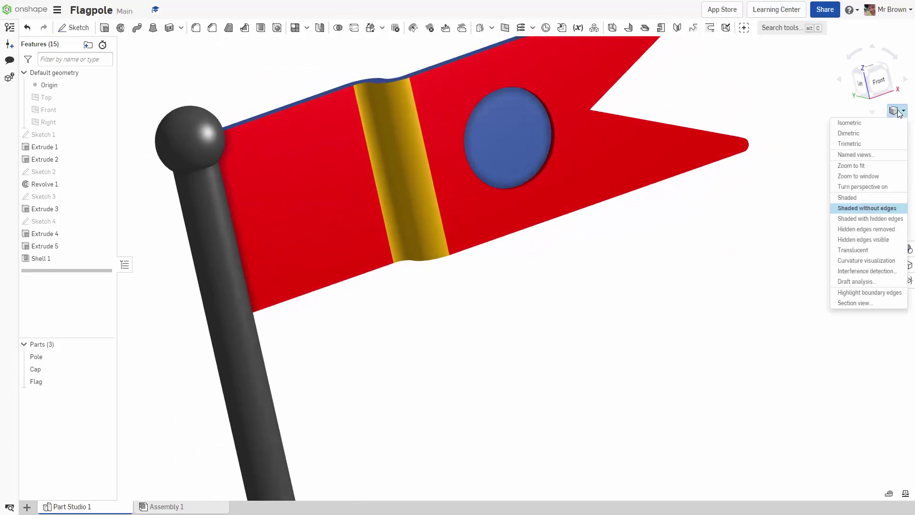
{"action": "left_click", "coordinate": [865, 188]}
{"action": "scroll", "coordinate": [480, 262], "scroll_direction": "down", "scroll_amount": 10}
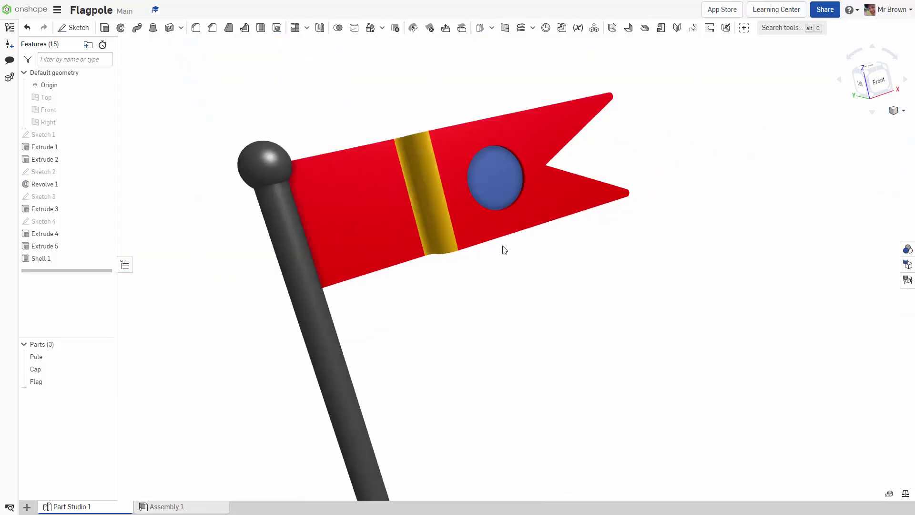
{"action": "right_click_drag", "start_coordinate": [632, 337], "coordinate": [634, 341]}
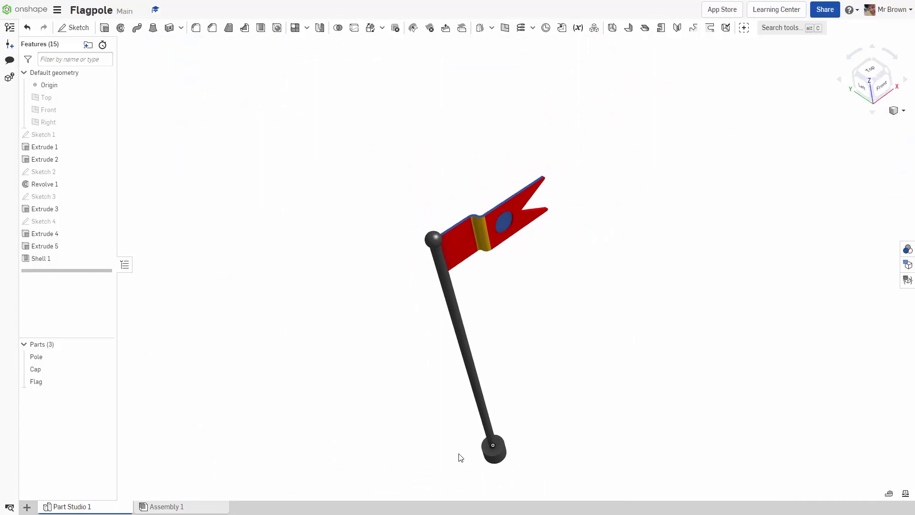
Zoom and orbit around the flagpole, swinging the view round beneath it.
{"action": "scroll", "coordinate": [500, 410], "scroll_direction": "up", "scroll_amount": 6}
{"action": "scroll", "coordinate": [501, 413], "scroll_direction": "down", "scroll_amount": 3}
{"action": "scroll", "coordinate": [503, 414], "scroll_direction": "down", "scroll_amount": 3}
{"action": "scroll", "coordinate": [582, 386], "scroll_direction": "up", "scroll_amount": 3}
{"action": "mouse_move", "coordinate": [584, 384]}
{"action": "right_mouse_down"}
{"action": "mouse_move", "coordinate": [590, 416]}
{"action": "mouse_move", "coordinate": [566, 290]}
{"action": "mouse_move", "coordinate": [566, 351]}
{"action": "mouse_move", "coordinate": [579, 399]}
{"action": "mouse_move", "coordinate": [580, 387]}
{"action": "right_mouse_up"}
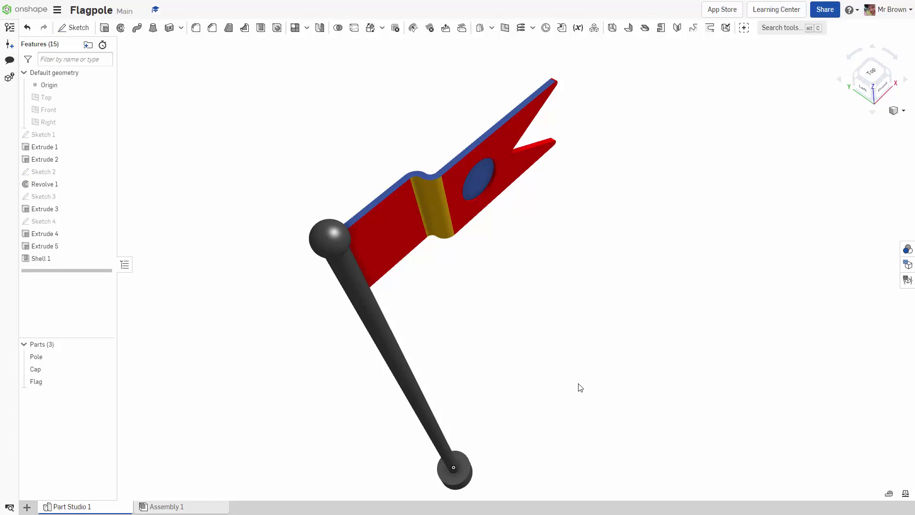
{"action": "right_click_drag", "start_coordinate": [579, 387], "coordinate": [565, 367]}
Switch the display back to Shaded so the black edge lines reappear.
{"action": "scroll", "coordinate": [567, 345], "scroll_direction": "down", "scroll_amount": 2}
{"action": "scroll", "coordinate": [620, 296], "scroll_direction": "up", "scroll_amount": 6}
{"action": "left_click", "coordinate": [897, 113]}
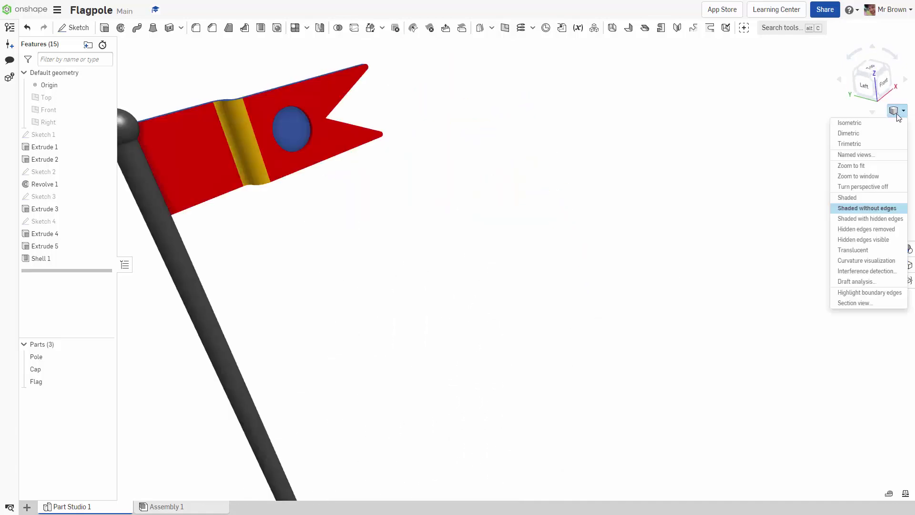
{"action": "left_click", "coordinate": [858, 197]}
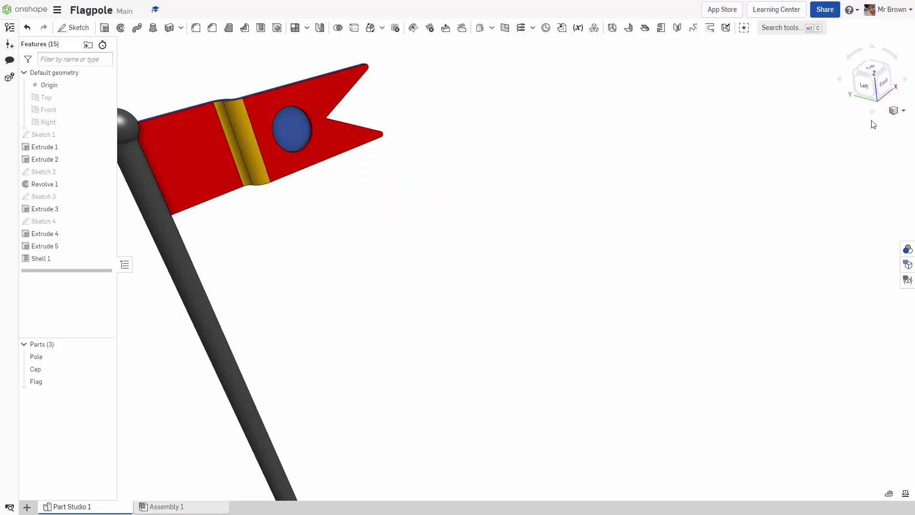
Turn perspective off and orbit and pan to frame the whole flagpole, including its base.
{"action": "left_click", "coordinate": [901, 113]}
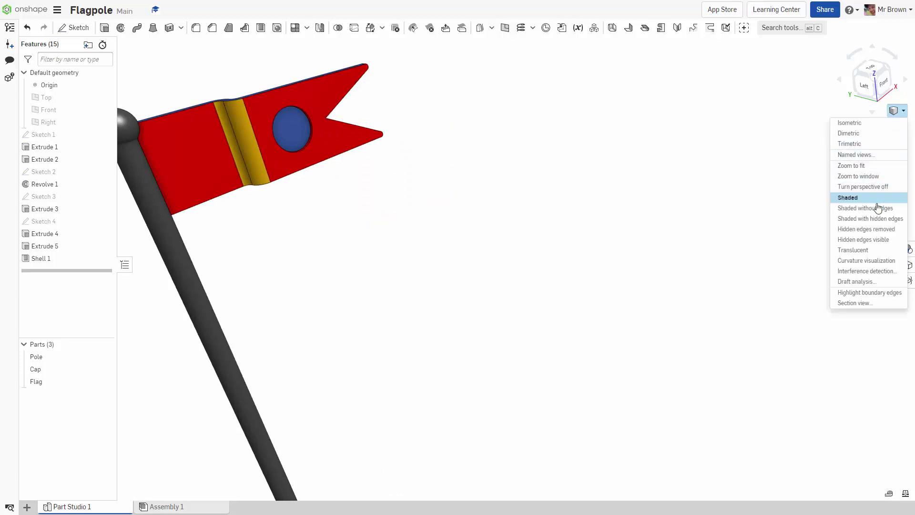
{"action": "left_click", "coordinate": [863, 186]}
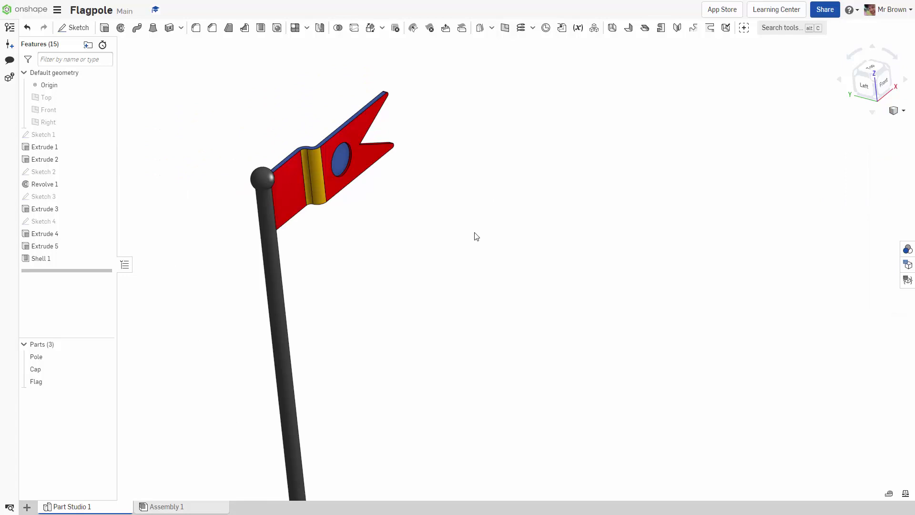
{"action": "right_click_drag", "start_coordinate": [481, 250], "coordinate": [457, 223]}
{"action": "middle_click_drag", "start_coordinate": [457, 223], "coordinate": [496, 188]}
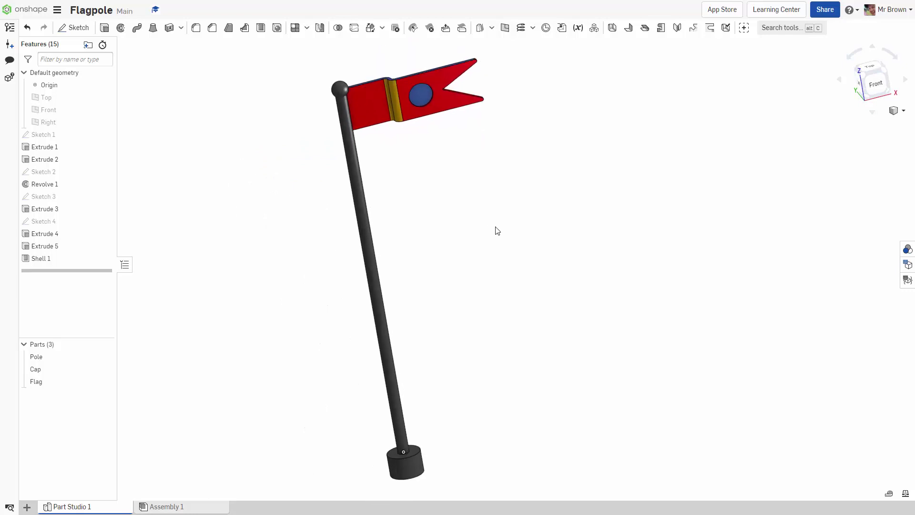
{"action": "right_click_drag", "start_coordinate": [488, 224], "coordinate": [496, 237]}
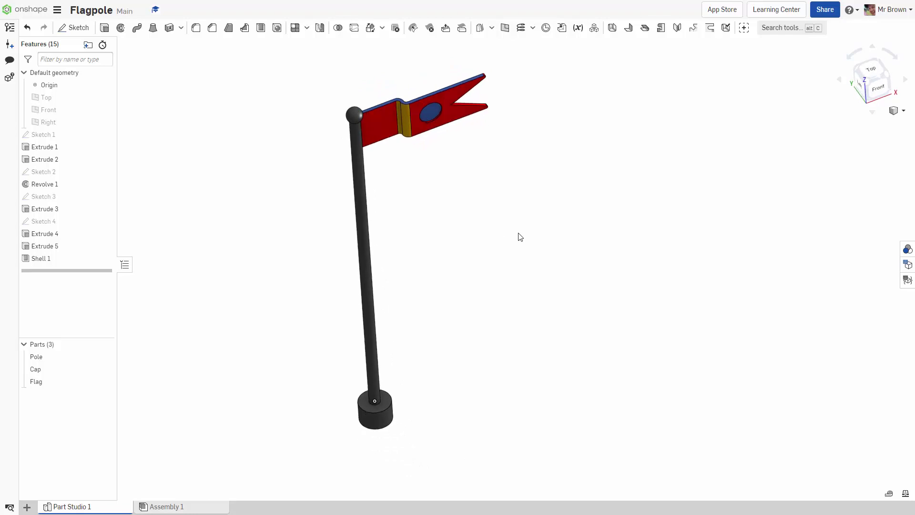